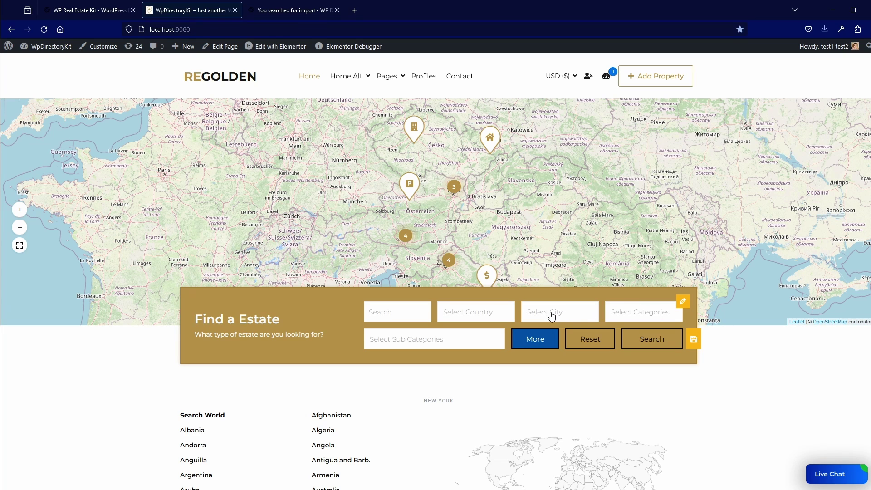
Go from the dashboard to the Directory Kit Categories list
{"action": "mouse_move", "coordinate": [37, 52]}
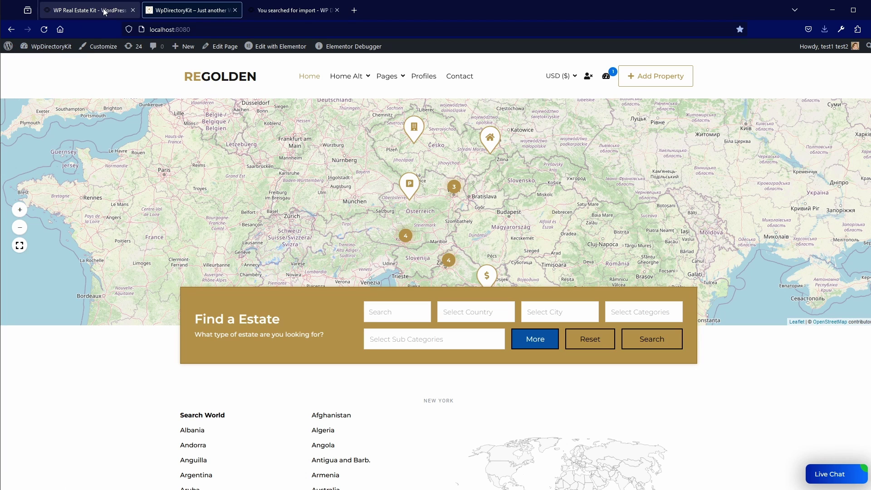
{"action": "left_click", "coordinate": [37, 51]}
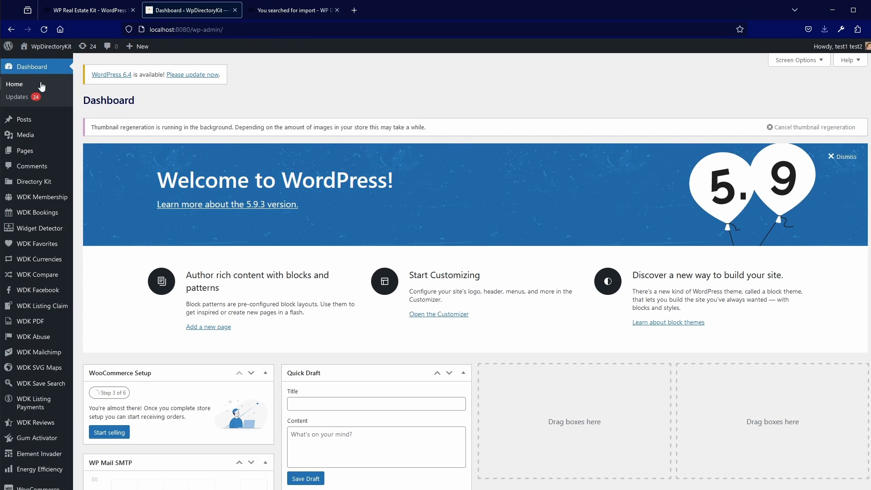
{"action": "mouse_move", "coordinate": [34, 188]}
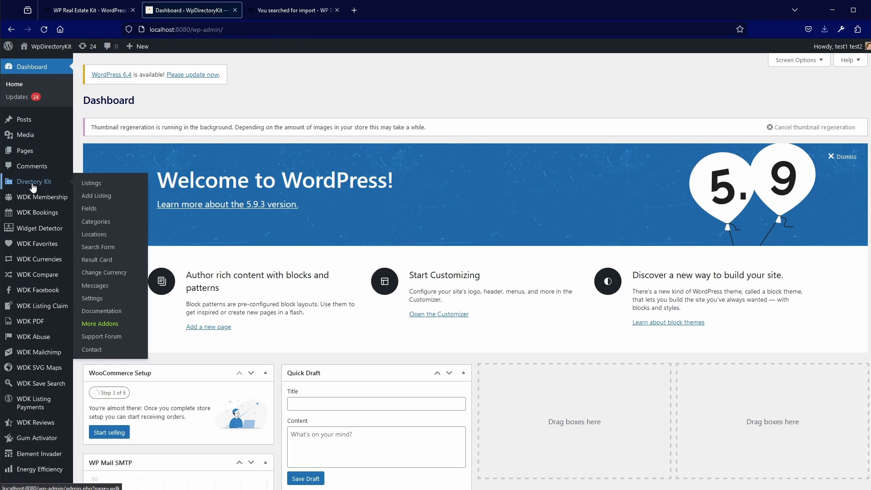
{"action": "left_click", "coordinate": [103, 222]}
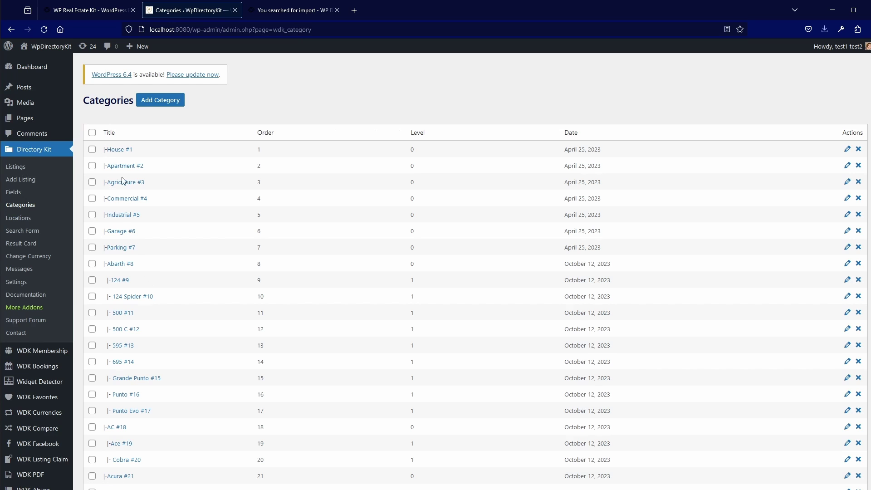
Select all listing categories and bulk-delete them so the list is empty
{"action": "scroll", "coordinate": [147, 280], "scroll_direction": "down", "scroll_amount": 8}
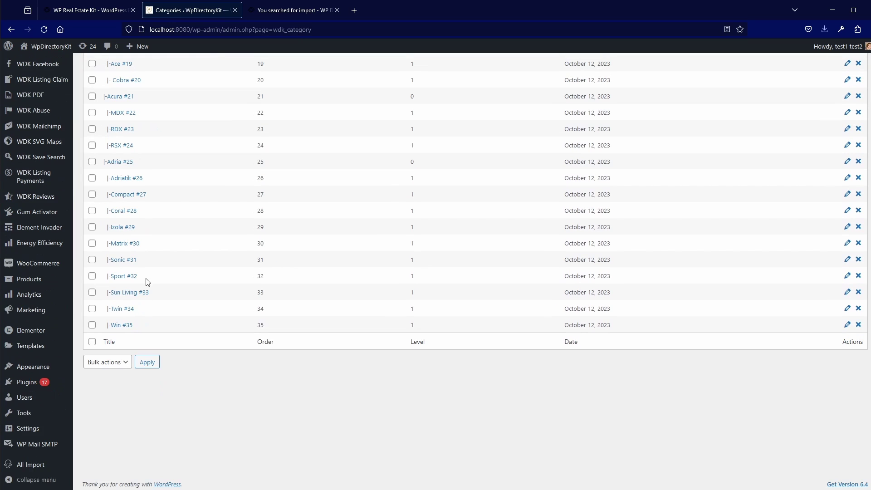
{"action": "scroll", "coordinate": [130, 320], "scroll_direction": "up", "scroll_amount": 10}
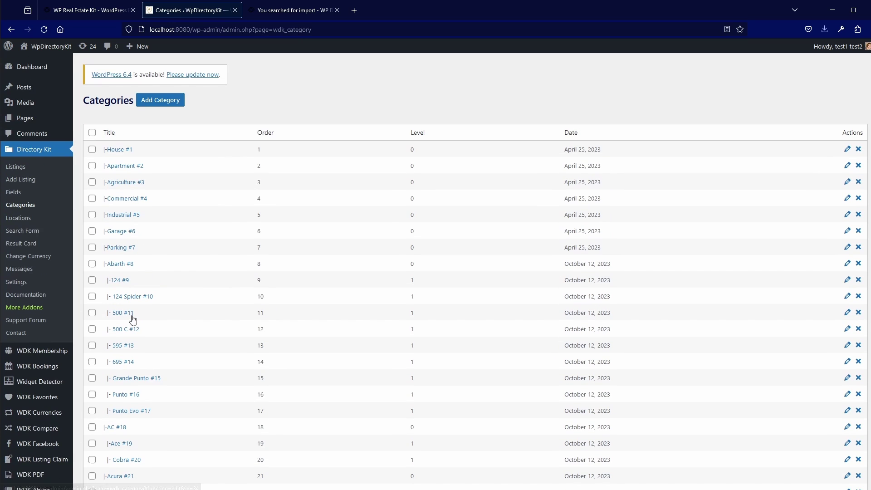
{"action": "left_click", "coordinate": [91, 132]}
{"action": "scroll", "coordinate": [102, 313], "scroll_direction": "down", "scroll_amount": 8}
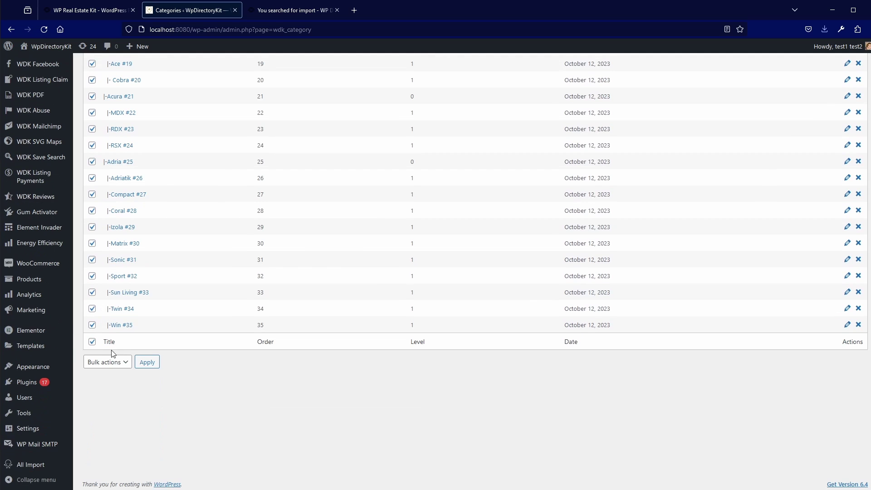
{"action": "left_click", "coordinate": [111, 363]}
{"action": "left_click", "coordinate": [108, 392]}
{"action": "left_click", "coordinate": [147, 363]}
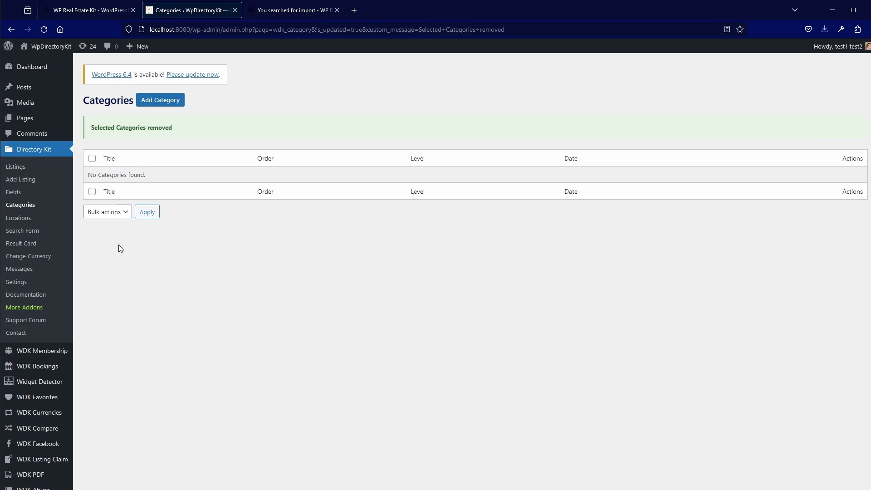
Add a root-level category titled 'Car' with no font icon and save it
{"action": "left_click", "coordinate": [165, 101]}
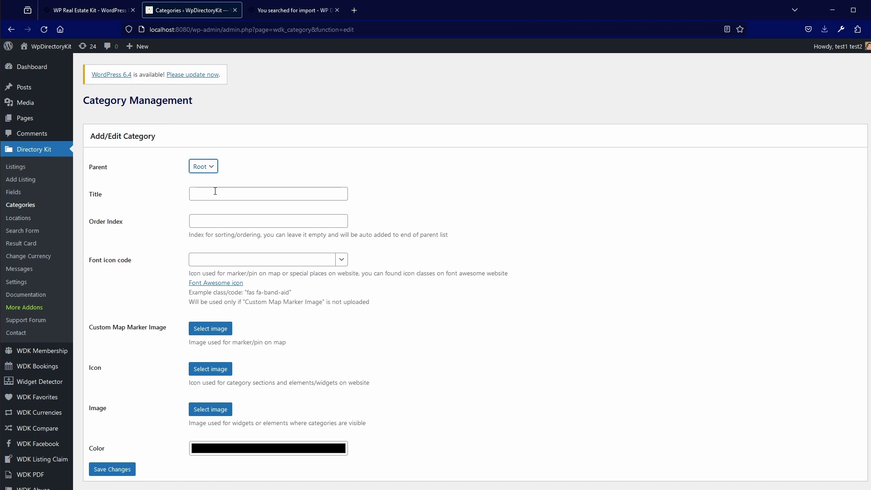
{"action": "left_click", "coordinate": [215, 192]}
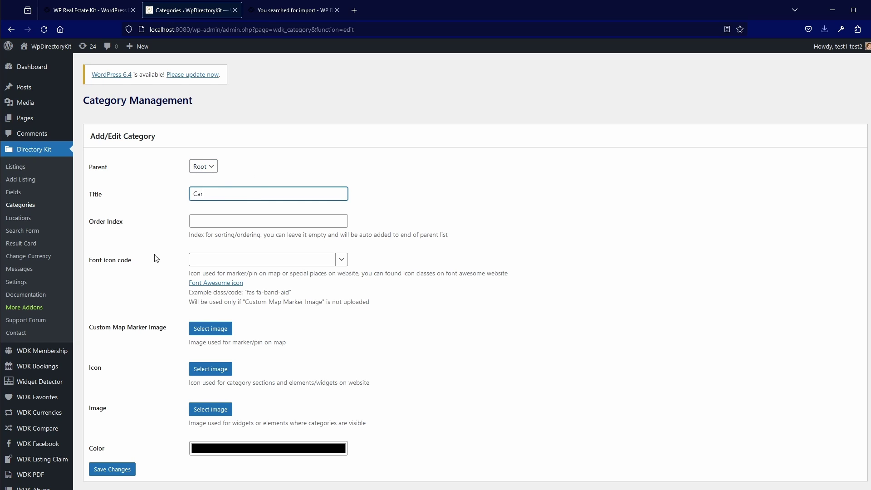
{"action": "left_click", "coordinate": [342, 261]}
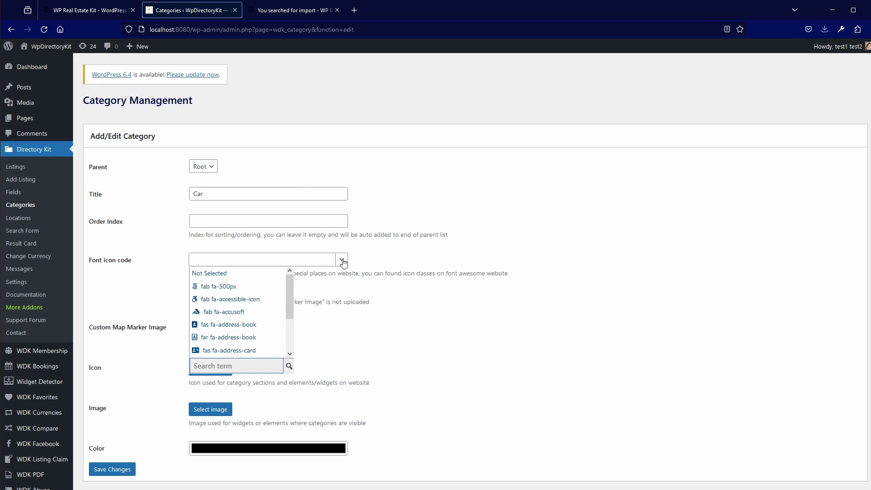
{"action": "left_click", "coordinate": [341, 262]}
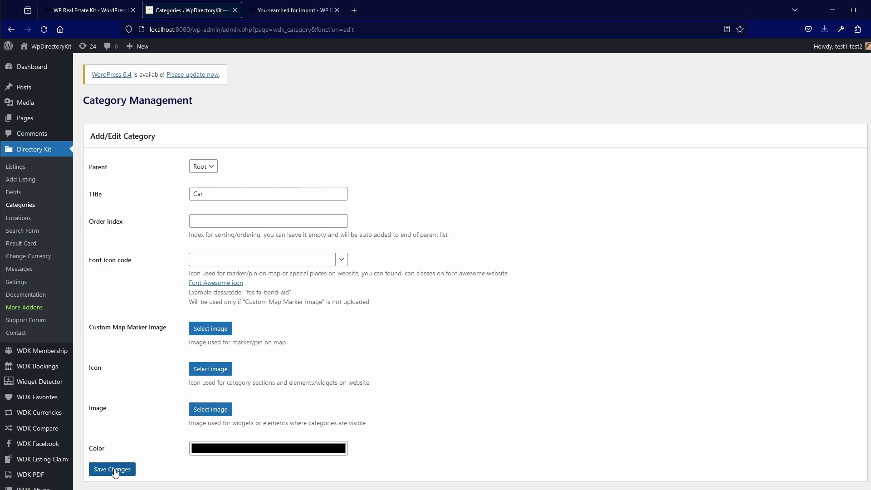
{"action": "left_click", "coordinate": [116, 473]}
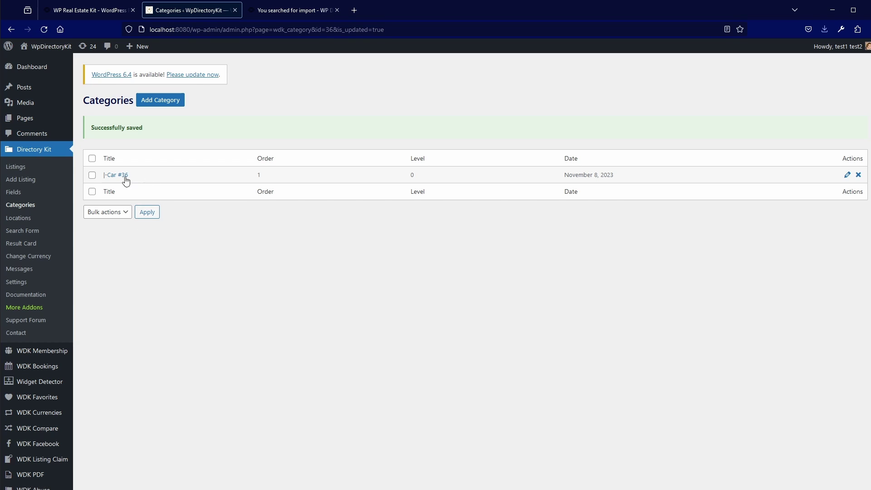
Bulk-add 'VW,Audi,BMW,Fiat' as subcategories with Car as the parent
{"action": "left_click", "coordinate": [160, 102]}
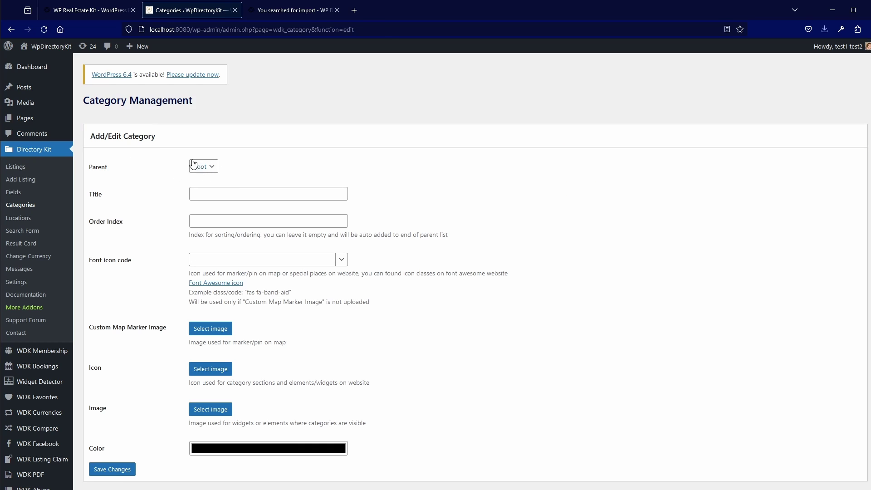
{"action": "left_click", "coordinate": [199, 167]}
{"action": "key", "text": "Down"}
{"action": "left_click", "coordinate": [207, 194]}
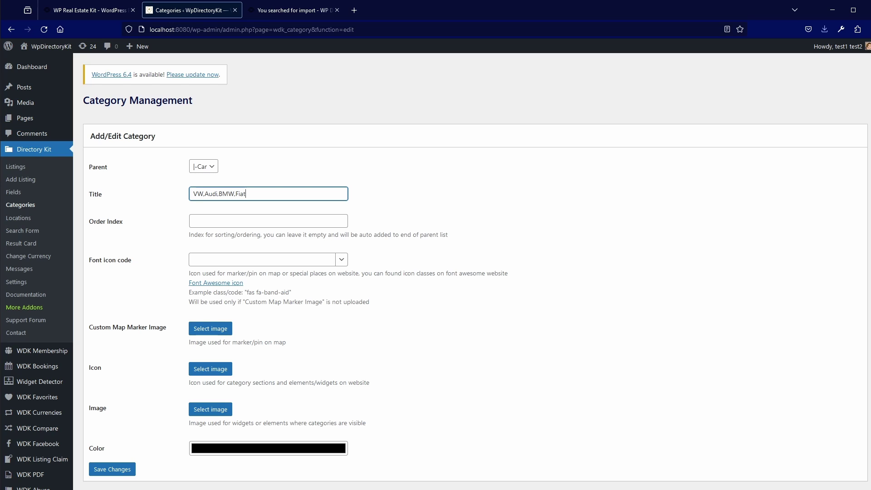
{"action": "left_click", "coordinate": [117, 470]}
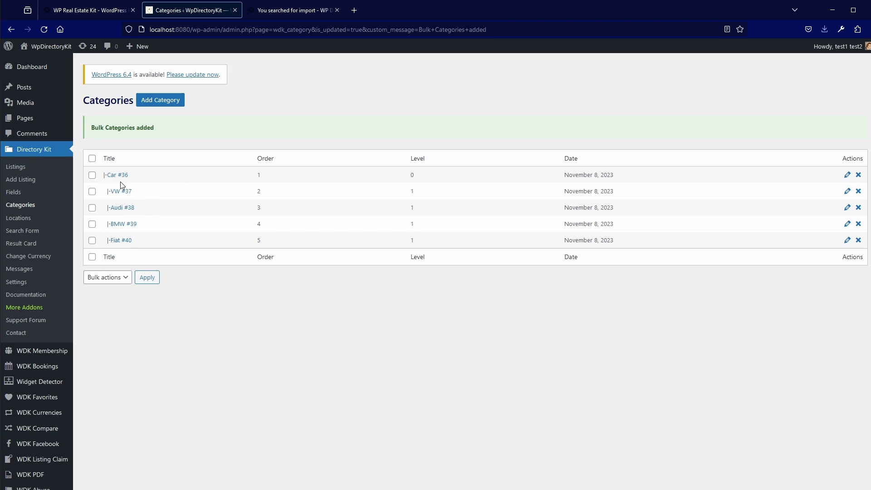
Open the REGOLDEN front end in a new tab to view its search form, then return to Categories
{"action": "left_click", "coordinate": [108, 11]}
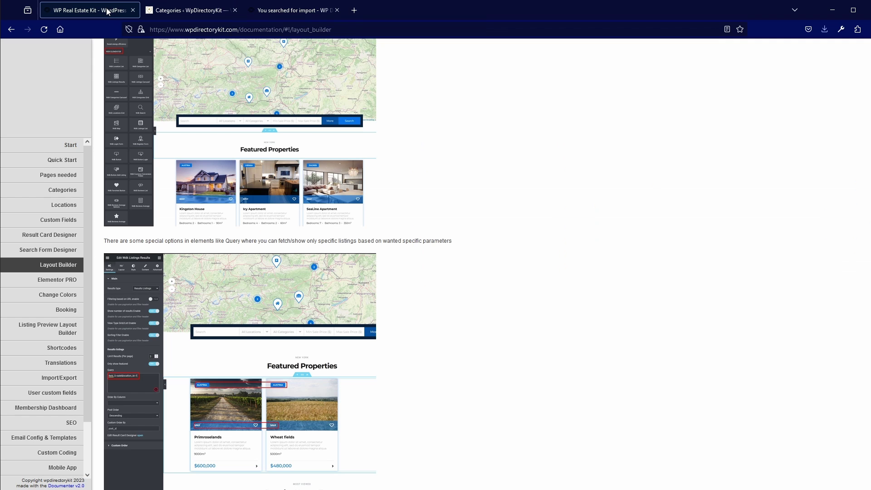
{"action": "left_click", "coordinate": [280, 11]}
{"action": "left_click", "coordinate": [191, 10]}
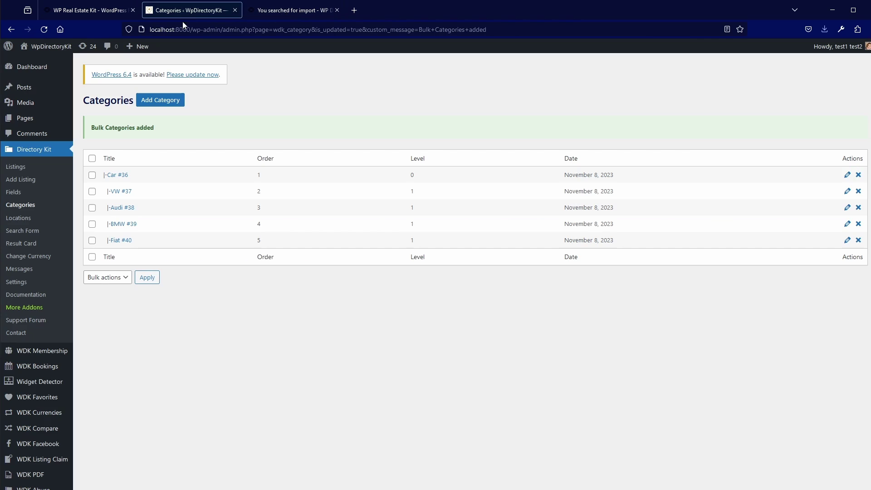
{"action": "middle_click", "coordinate": [52, 46]}
{"action": "left_click", "coordinate": [285, 11]}
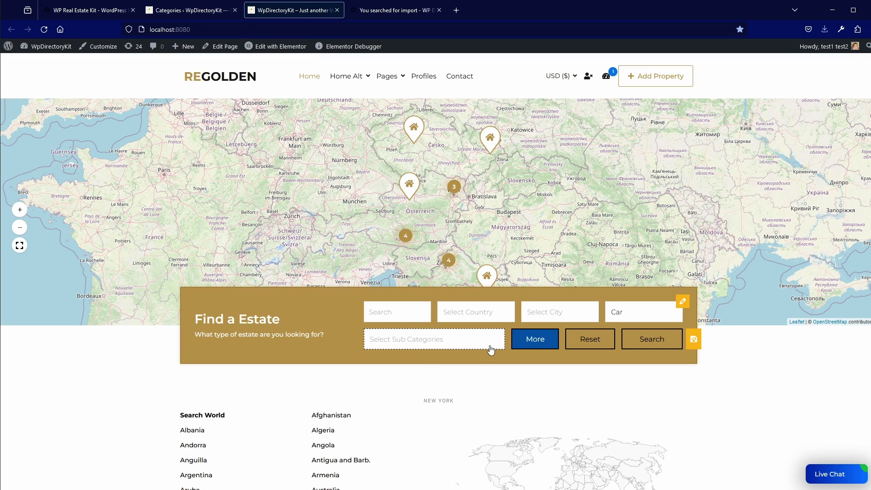
{"action": "left_click", "coordinate": [185, 9]}
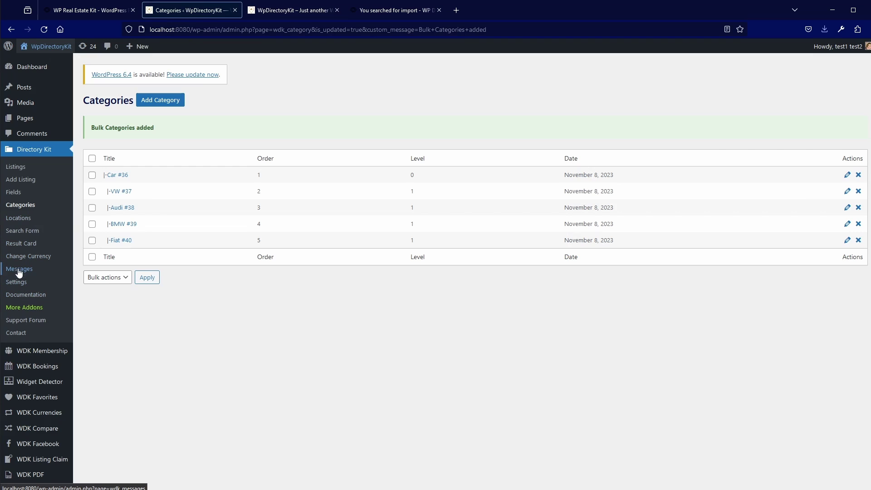
Set the Categories search field to Single Tree Dropdown in Settings > Fields, save, and reload the front end
{"action": "left_click", "coordinate": [21, 286]}
{"action": "scroll", "coordinate": [173, 340], "scroll_direction": "down", "scroll_amount": 10}
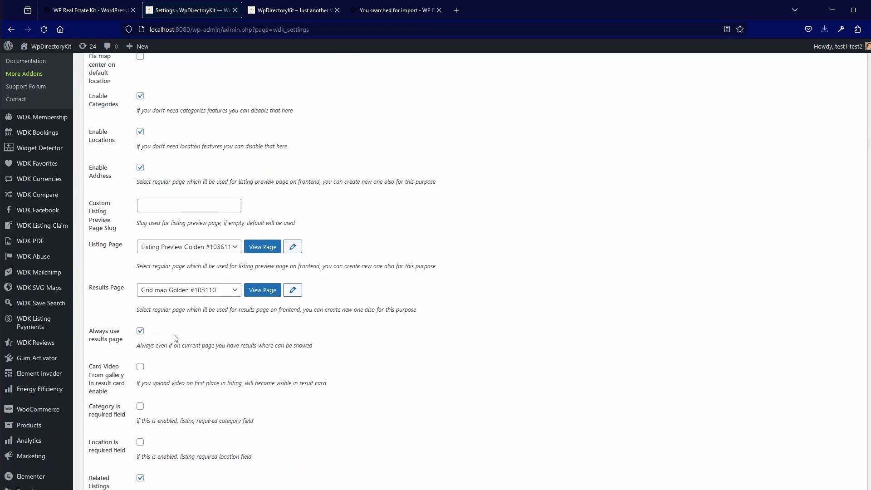
{"action": "scroll", "coordinate": [171, 335], "scroll_direction": "up", "scroll_amount": 10}
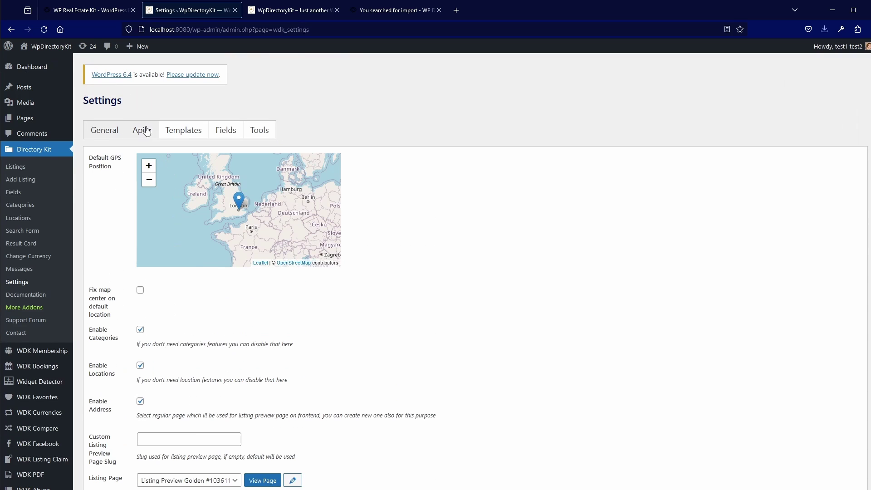
{"action": "left_click", "coordinate": [144, 130]}
{"action": "left_click", "coordinate": [225, 130]}
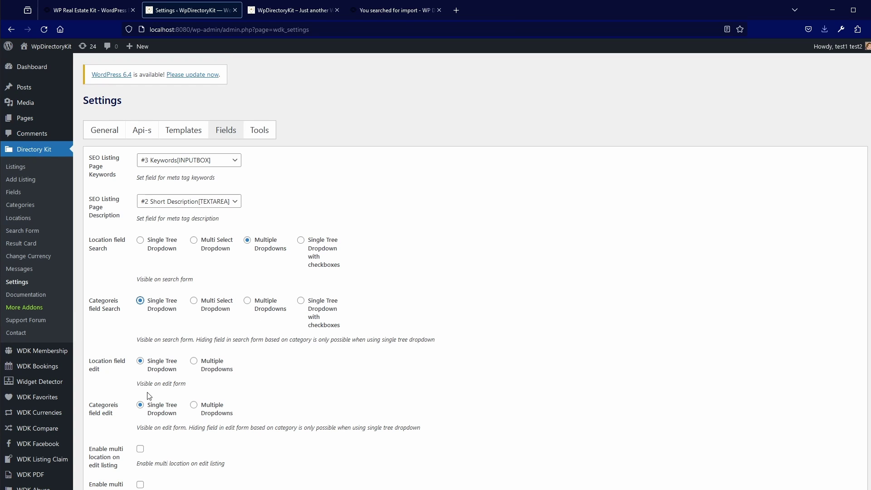
{"action": "scroll", "coordinate": [145, 390], "scroll_direction": "down", "scroll_amount": 7}
{"action": "left_click", "coordinate": [104, 251]}
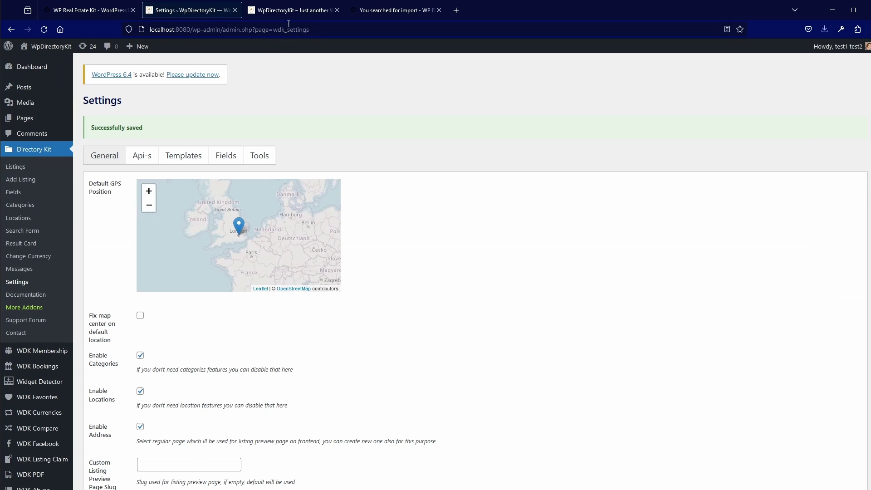
{"action": "left_click", "coordinate": [291, 12]}
{"action": "key", "text": "F5"}
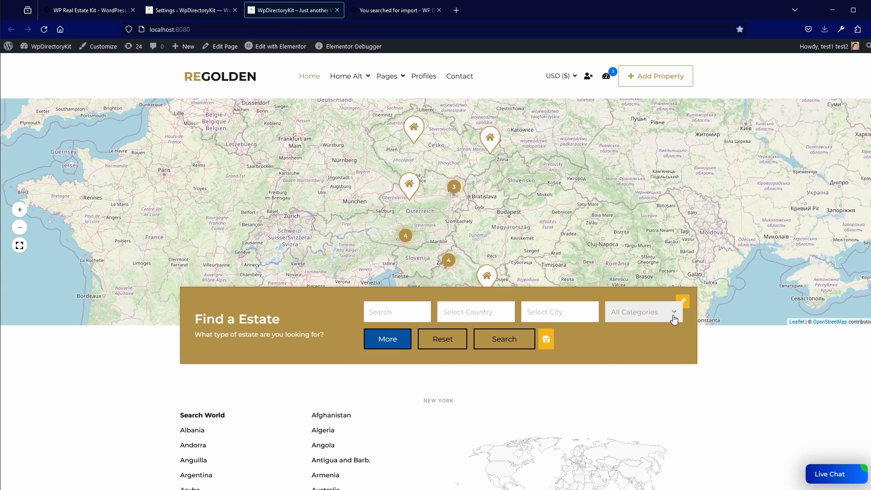
Check that the All Categories dropdown lists Car, VW, Audi, BMW and Fiat, then go back to Settings
{"action": "left_click", "coordinate": [674, 316]}
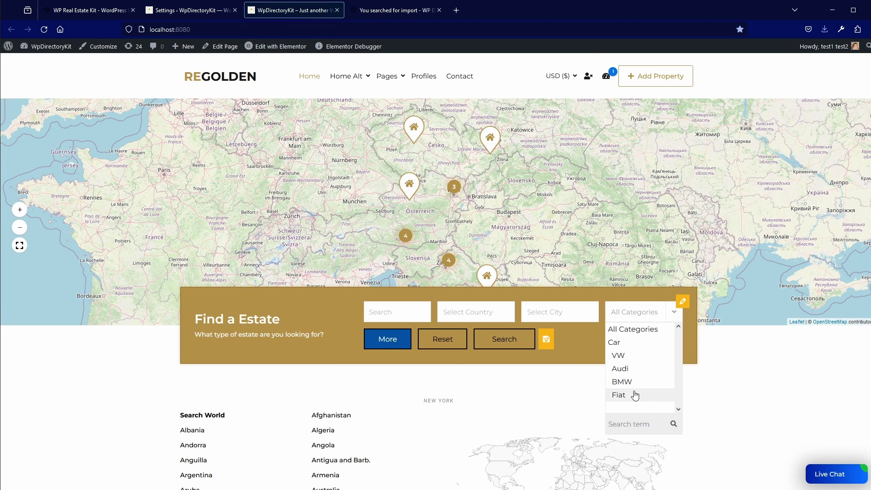
{"action": "left_click", "coordinate": [628, 297]}
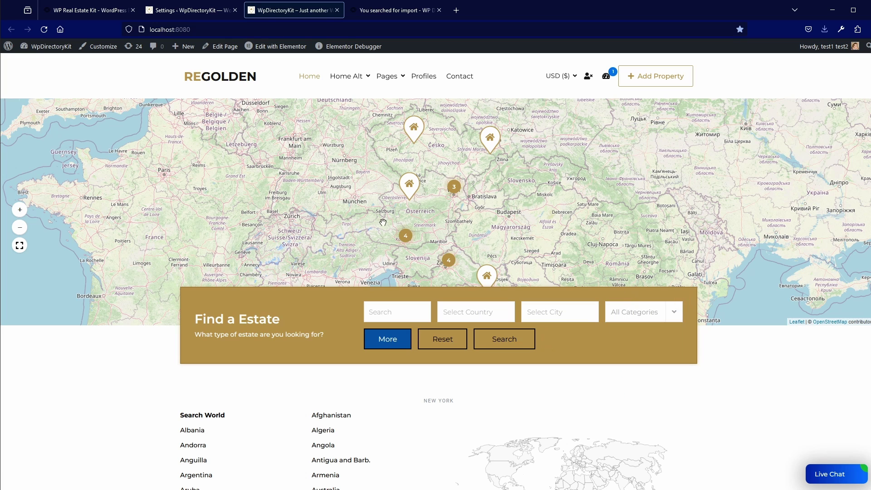
{"action": "left_click", "coordinate": [191, 13]}
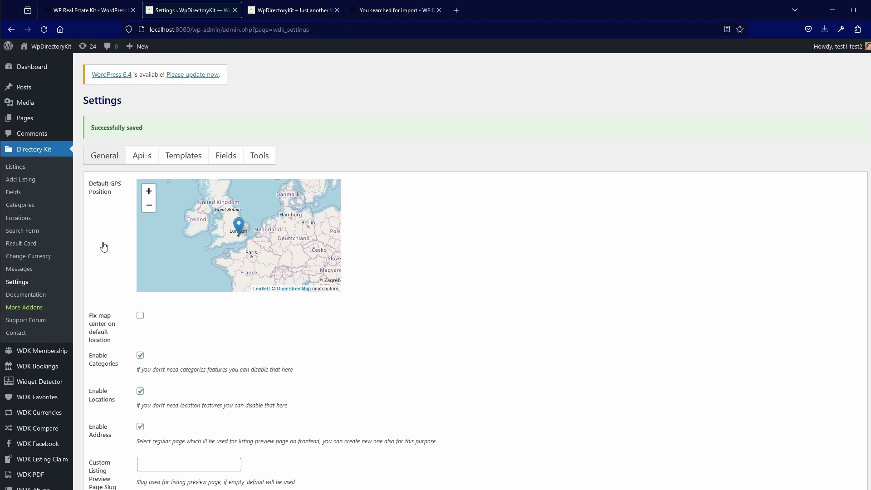
Return to the top of Settings and switch to the WP Directory Kit documentation tab
{"action": "scroll", "coordinate": [45, 362], "scroll_direction": "down", "scroll_amount": 6}
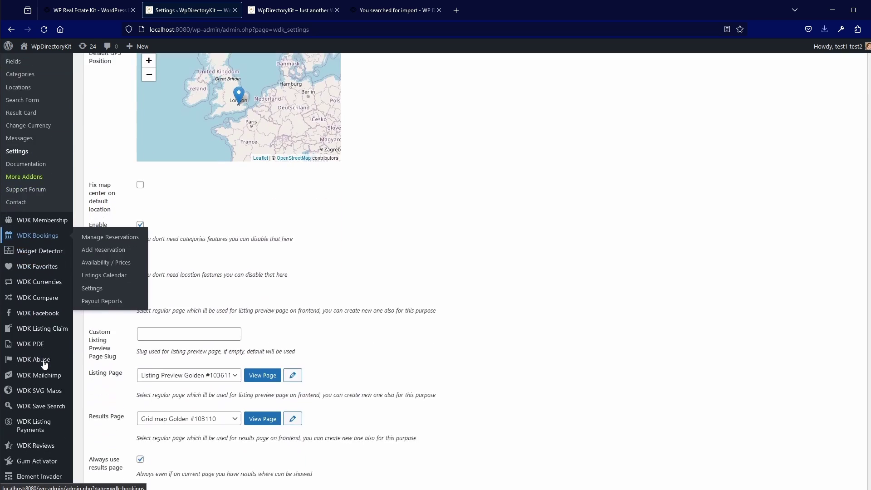
{"action": "scroll", "coordinate": [180, 229], "scroll_direction": "up", "scroll_amount": 4}
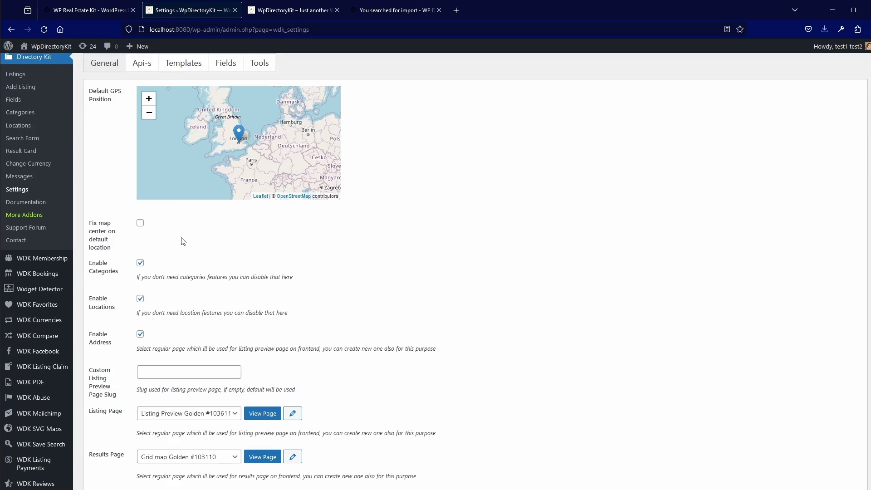
{"action": "left_click", "coordinate": [98, 12]}
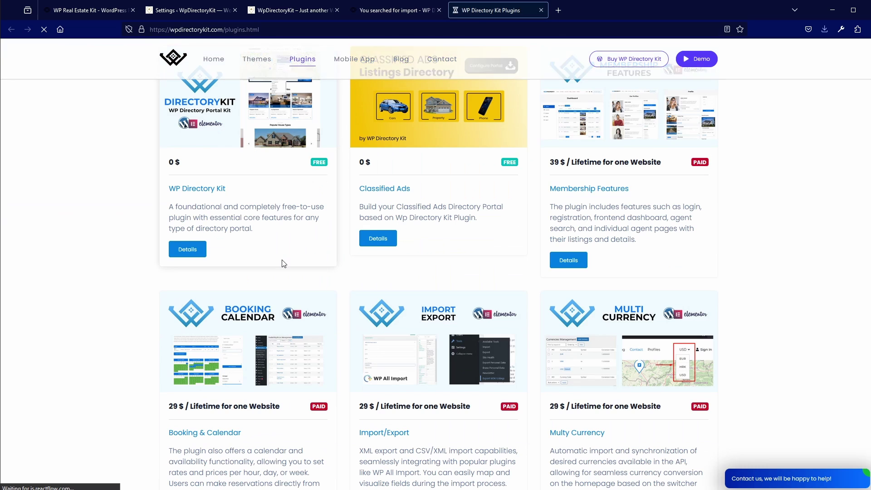
Open the Import/Export add-on page, highlight its 'XML, CSV' formats, then return to REGOLDEN
{"action": "scroll", "coordinate": [336, 269], "scroll_direction": "down", "scroll_amount": 3}
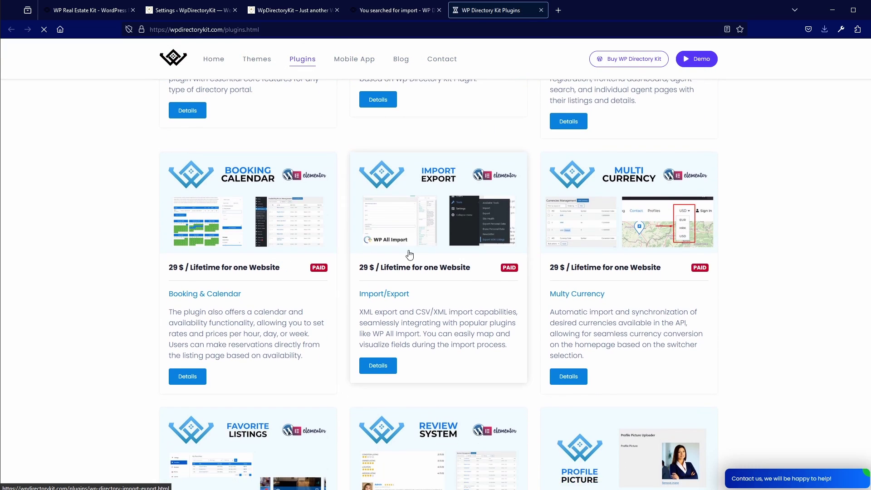
{"action": "left_click", "coordinate": [418, 232]}
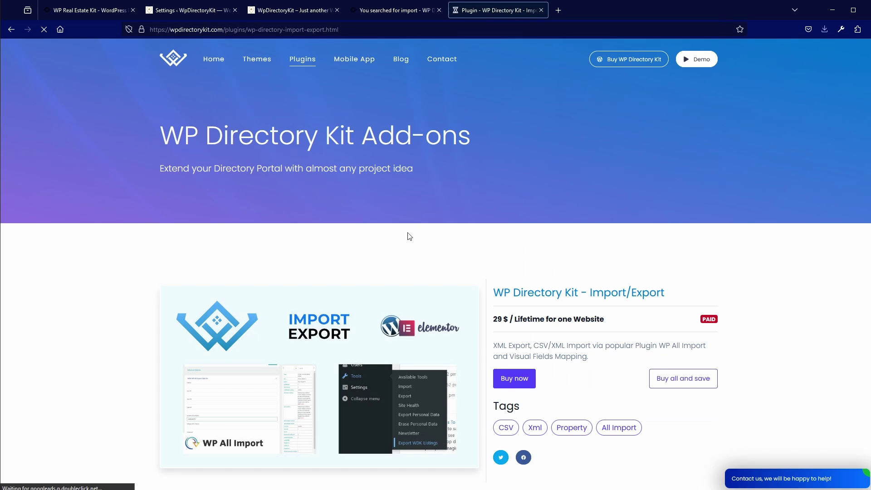
{"action": "scroll", "coordinate": [395, 244], "scroll_direction": "down", "scroll_amount": 4}
{"action": "scroll", "coordinate": [375, 289], "scroll_direction": "down", "scroll_amount": 4}
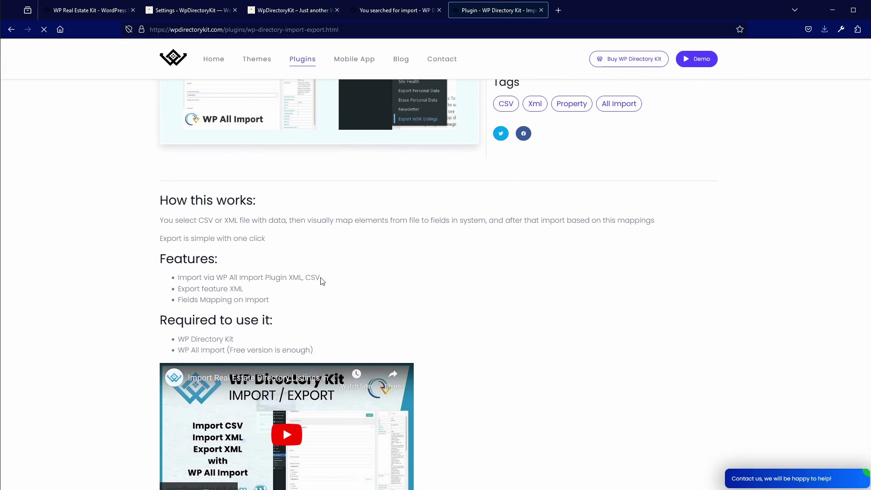
{"action": "left_click_drag", "start_coordinate": [318, 277], "coordinate": [293, 272]}
{"action": "scroll", "coordinate": [292, 274], "scroll_direction": "down", "scroll_amount": 1}
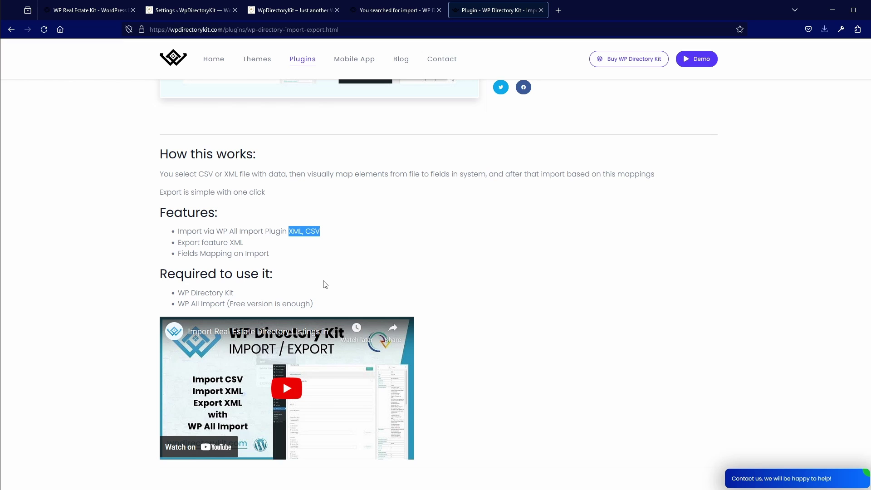
{"action": "scroll", "coordinate": [325, 284], "scroll_direction": "up", "scroll_amount": 2}
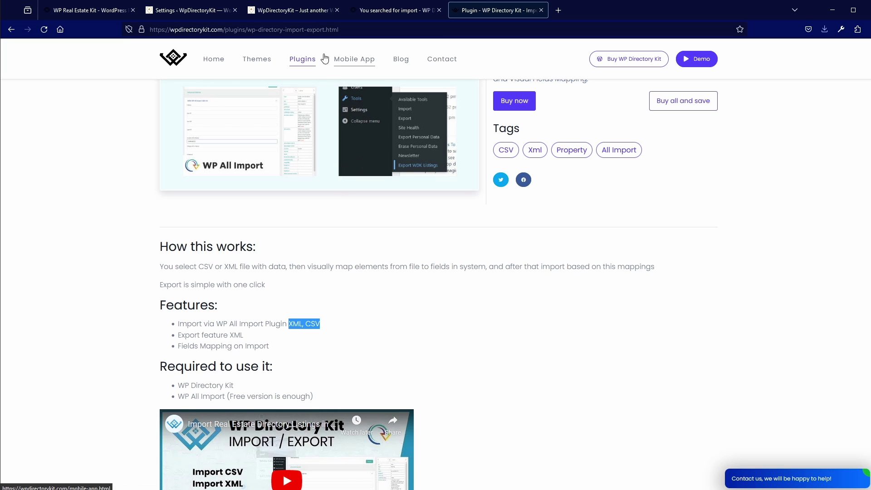
{"action": "left_click", "coordinate": [302, 10]}
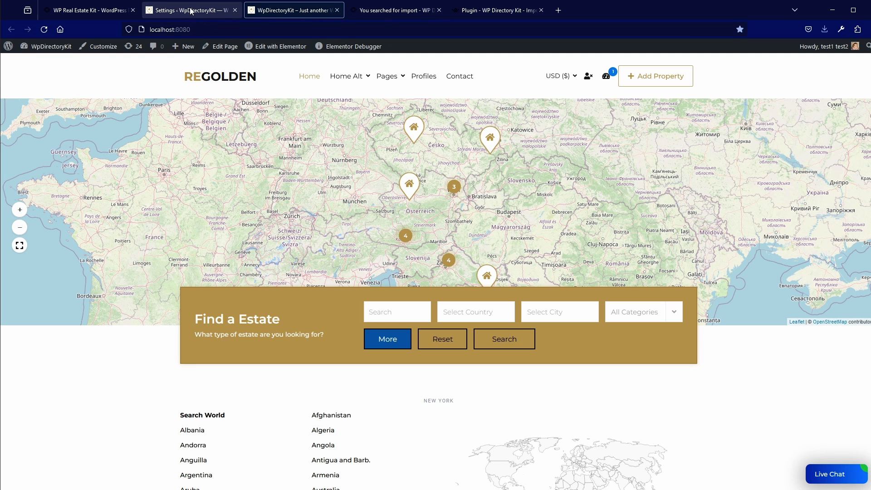
Move from the REGOLDEN front end back to the Directory Kit admin page
{"action": "left_click", "coordinate": [191, 11]}
{"action": "left_click", "coordinate": [306, 13]}
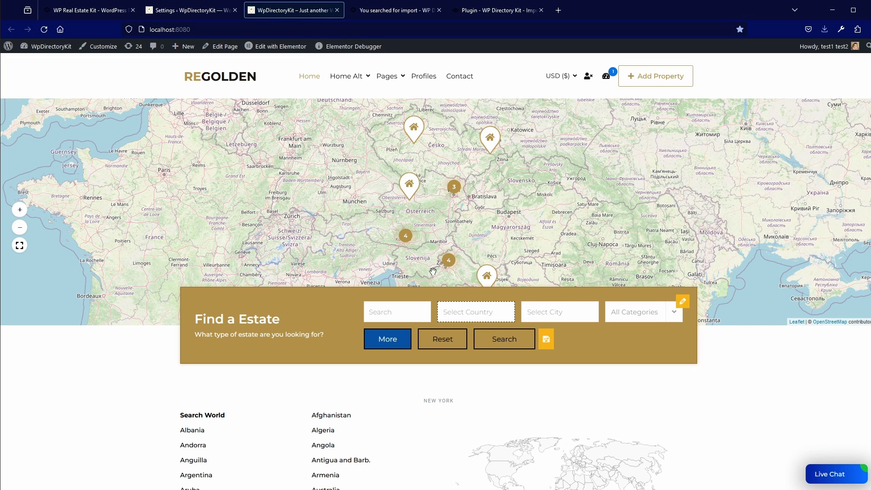
{"action": "left_click", "coordinate": [188, 13]}
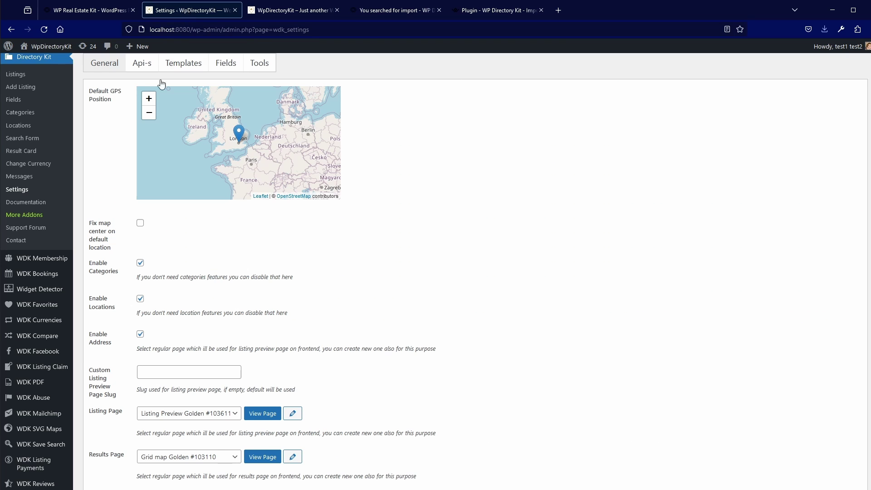
{"action": "scroll", "coordinate": [37, 316], "scroll_direction": "up", "scroll_amount": 2}
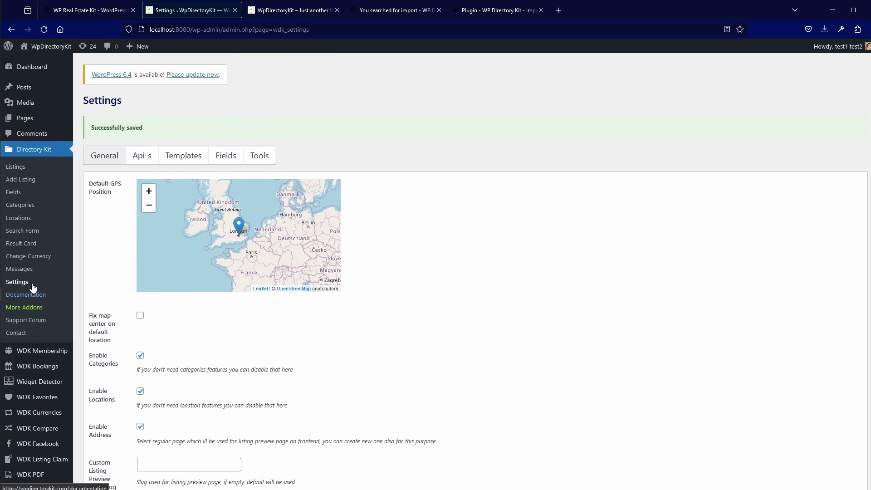
Bulk-delete every location in the Locations list and start a blank new location
{"action": "left_click", "coordinate": [21, 218]}
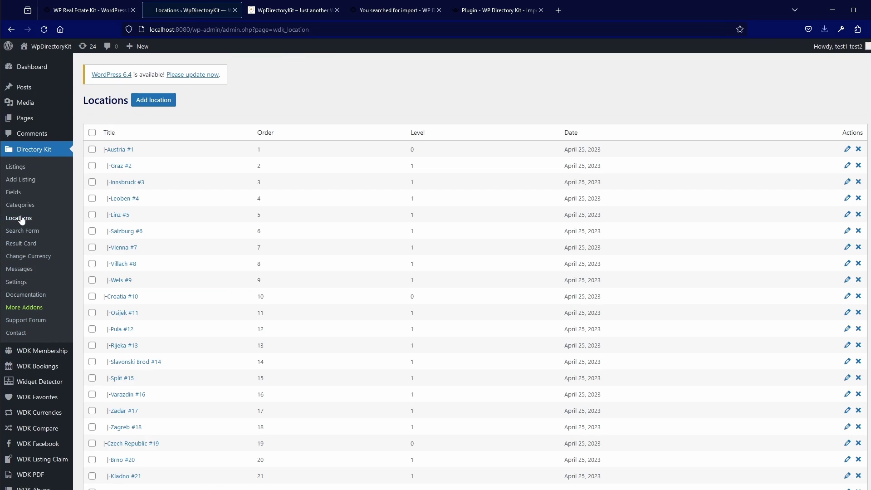
{"action": "scroll", "coordinate": [139, 276], "scroll_direction": "down", "scroll_amount": 10}
{"action": "scroll", "coordinate": [139, 276], "scroll_direction": "down", "scroll_amount": 15}
{"action": "left_click", "coordinate": [92, 434]}
{"action": "left_click", "coordinate": [104, 455]}
{"action": "left_click", "coordinate": [112, 477]}
{"action": "left_click", "coordinate": [146, 455]}
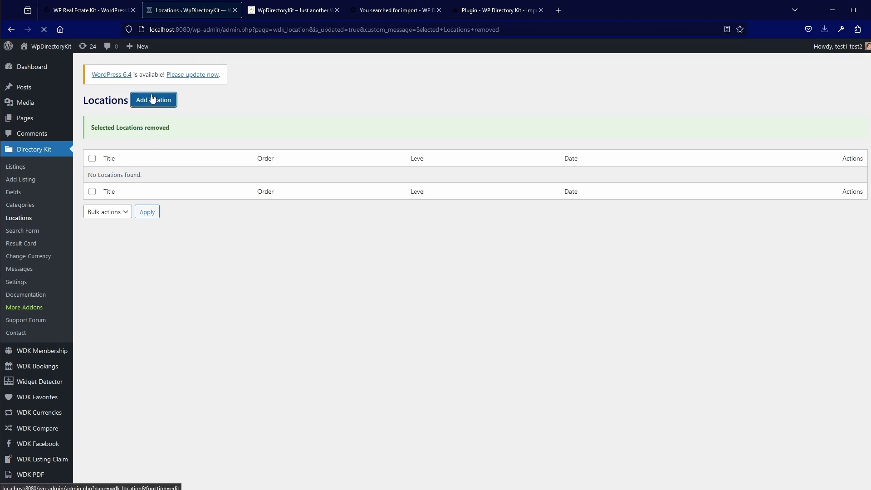
{"action": "left_click", "coordinate": [154, 100]}
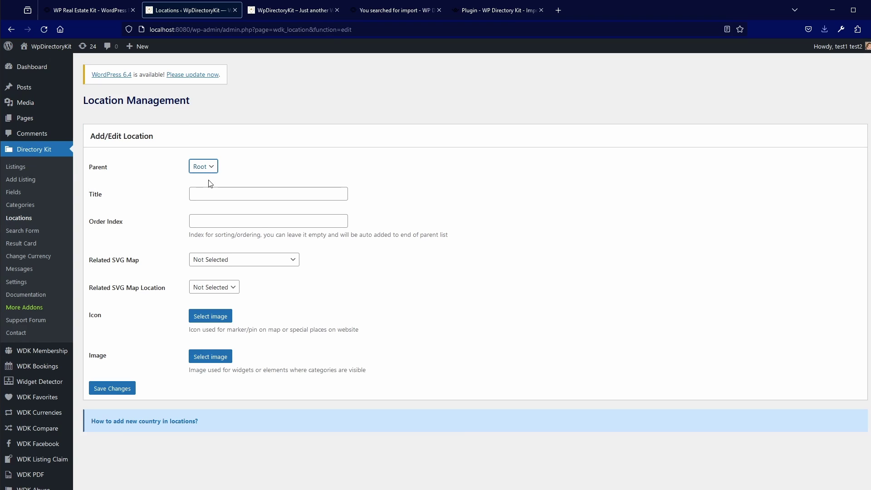
Save Croatia as a location, then bulk-add Zagreb, Varaždin, Split, Dubrovnik with Croatia as parent
{"action": "left_click", "coordinate": [208, 196]}
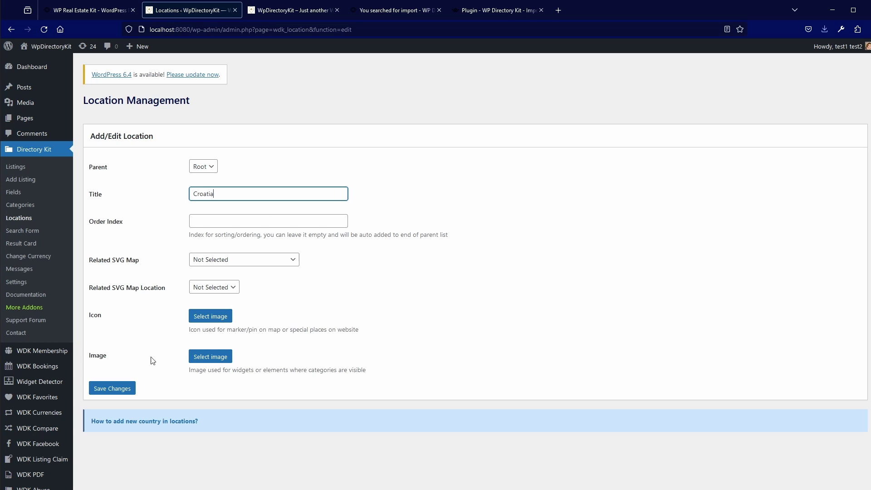
{"action": "left_click", "coordinate": [116, 389]}
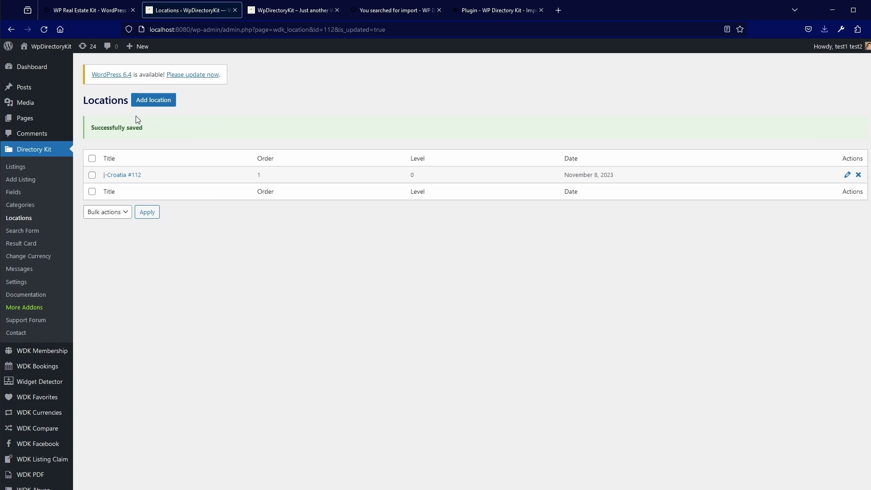
{"action": "left_click", "coordinate": [153, 100]}
{"action": "left_click", "coordinate": [208, 168]}
{"action": "left_click", "coordinate": [209, 177]}
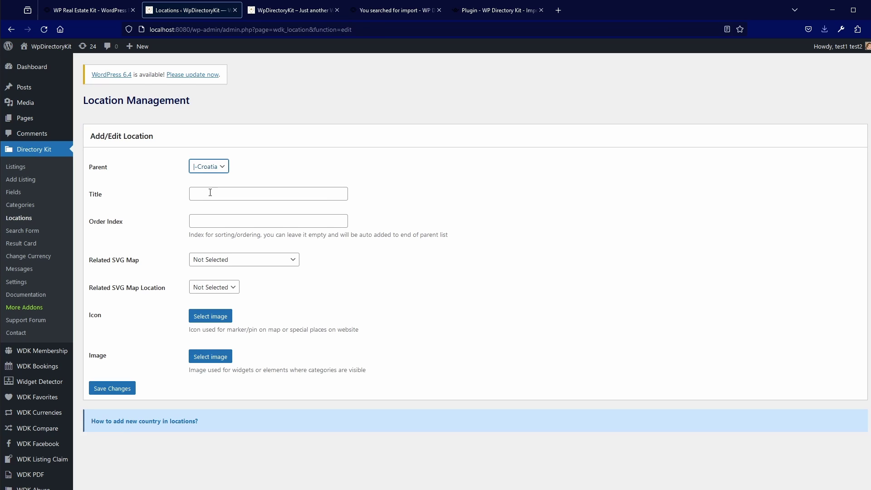
{"action": "left_click", "coordinate": [210, 192]}
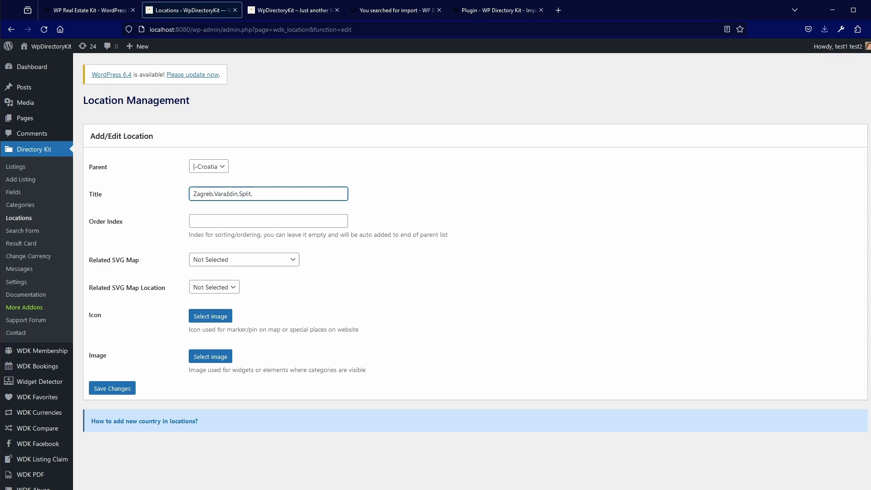
{"action": "type", "text": "Dubrownik"}
{"action": "left_click", "coordinate": [120, 389]}
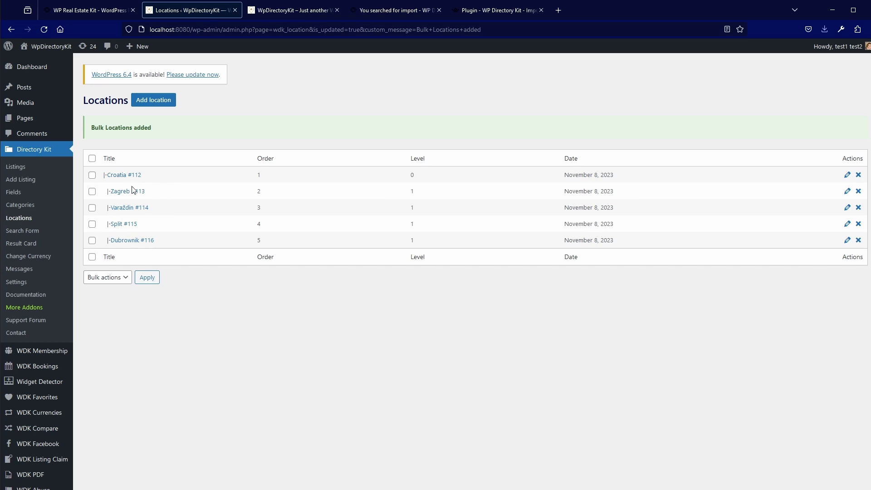
Reload the front end, pick Croatia in Select Country and check the city choices
{"action": "left_click", "coordinate": [294, 11]}
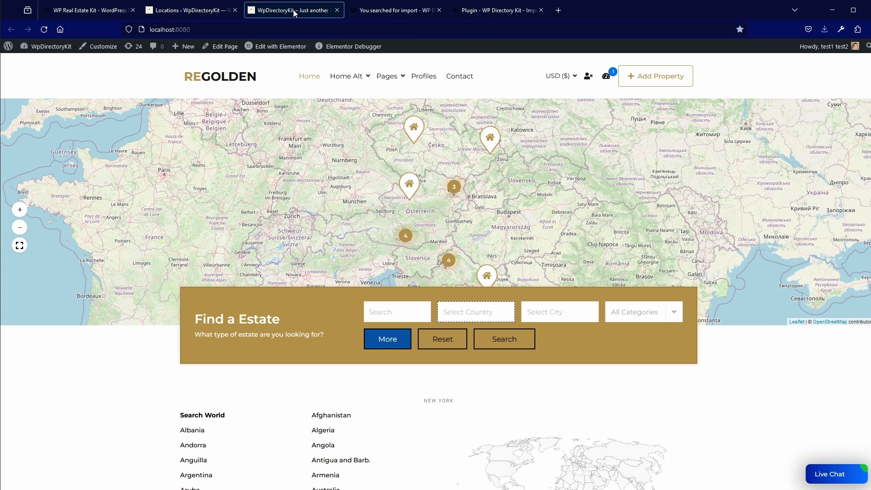
{"action": "key", "text": "F5"}
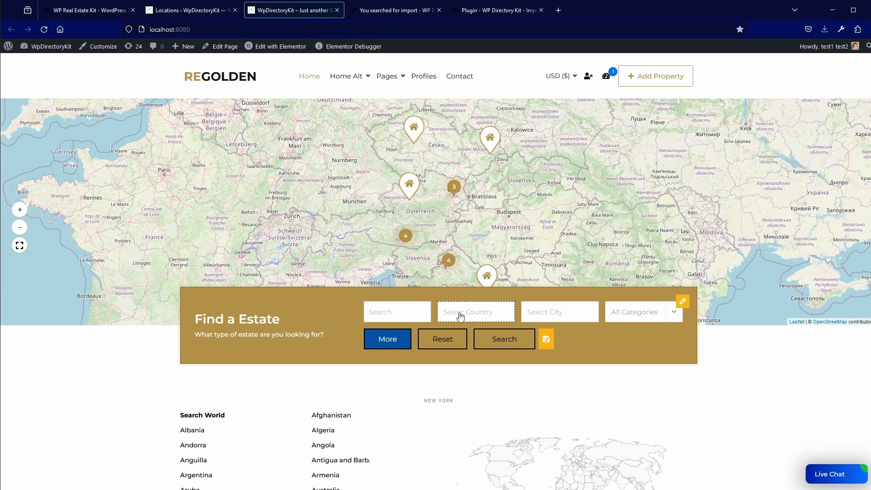
{"action": "left_click", "coordinate": [486, 317]}
{"action": "left_click", "coordinate": [474, 345]}
{"action": "left_click", "coordinate": [552, 317]}
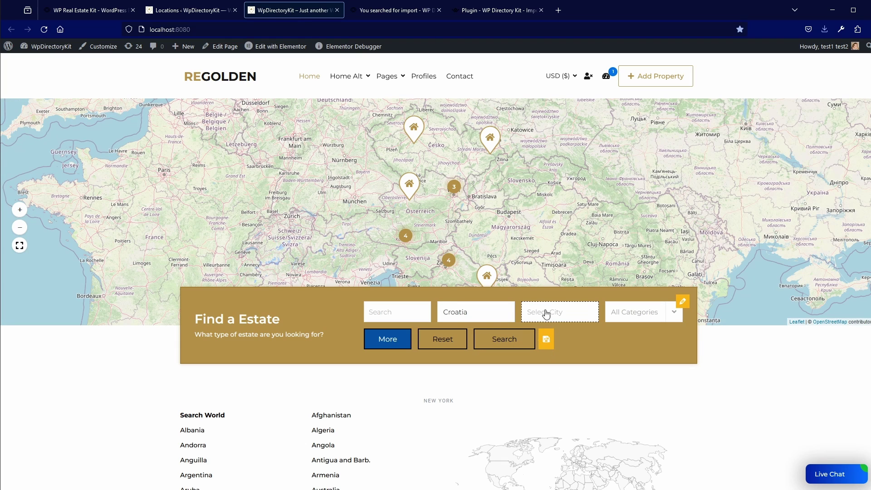
{"action": "left_click", "coordinate": [195, 10]}
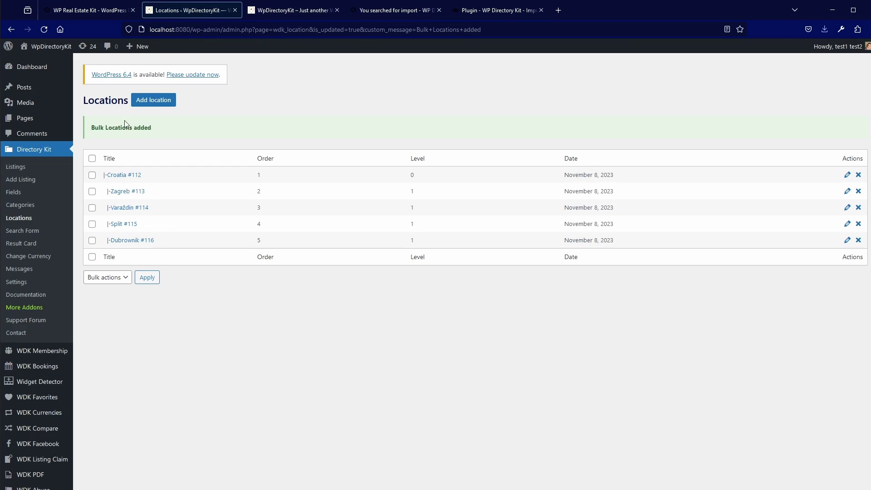
Re-save the Directory Kit Fields settings (location search on Multiple Dropdowns) and reload the front page
{"action": "left_click", "coordinate": [15, 282]}
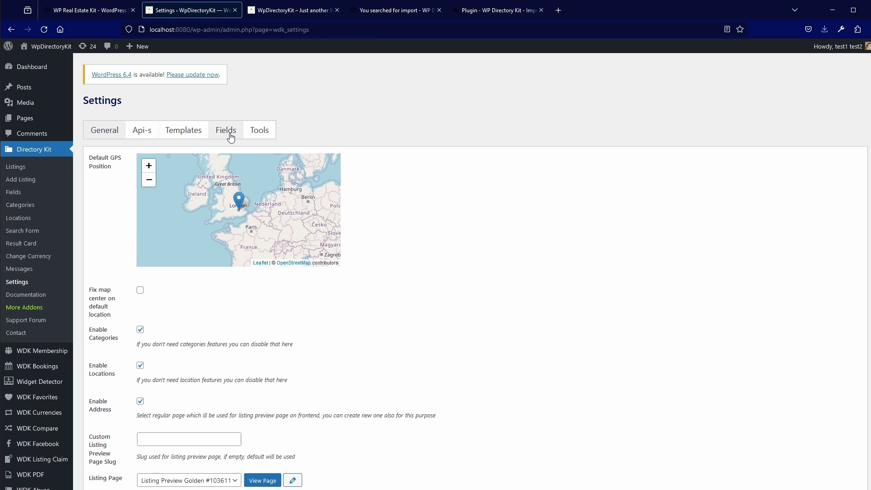
{"action": "left_click", "coordinate": [230, 136]}
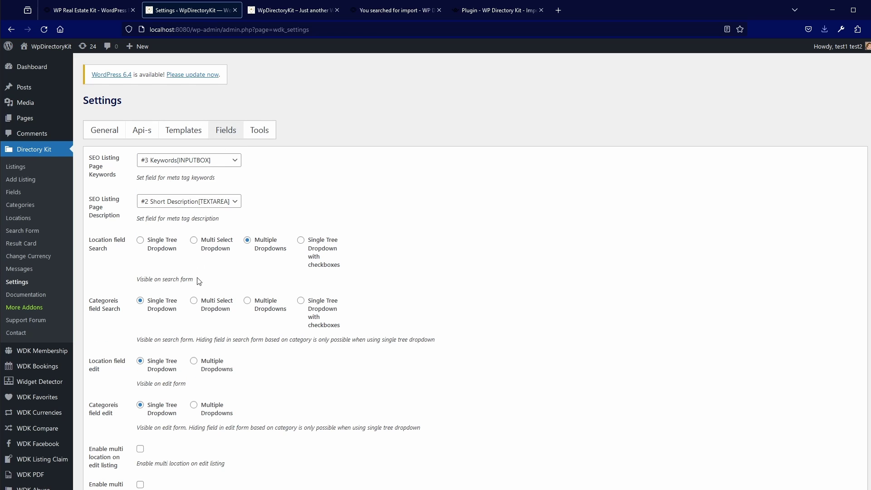
{"action": "scroll", "coordinate": [140, 341], "scroll_direction": "down", "scroll_amount": 8}
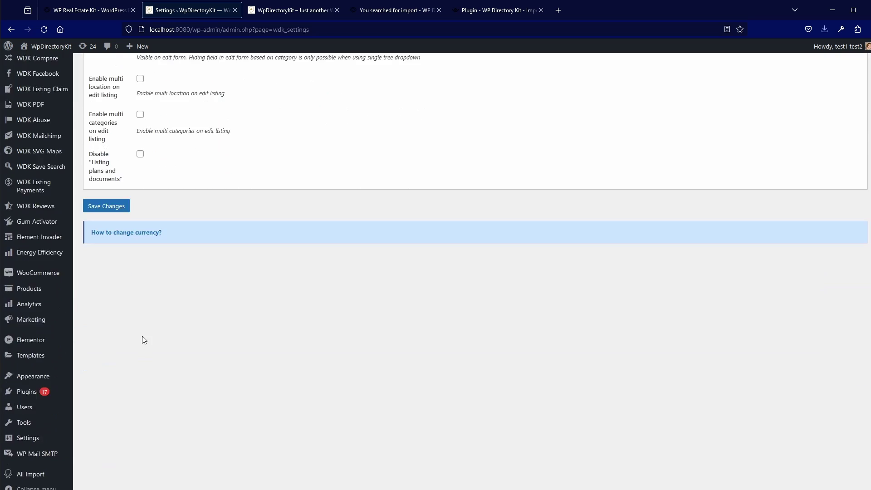
{"action": "left_click", "coordinate": [113, 206]}
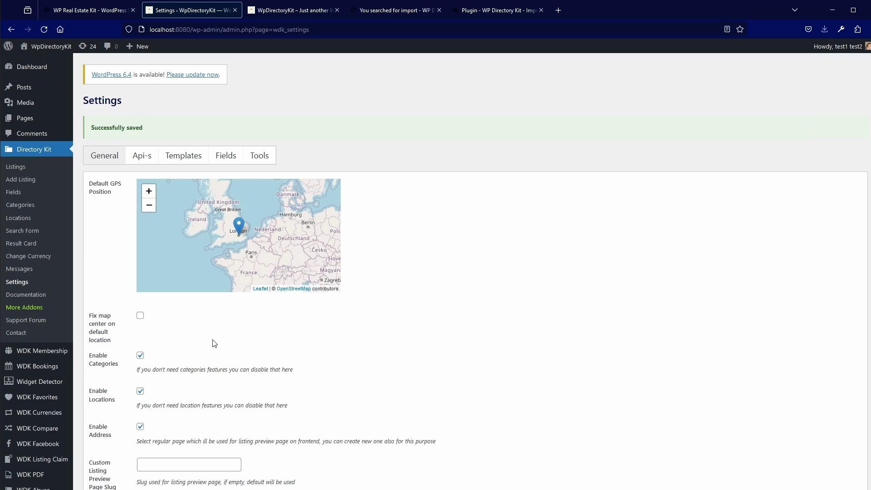
{"action": "left_click", "coordinate": [296, 10]}
{"action": "left_click", "coordinate": [44, 29]}
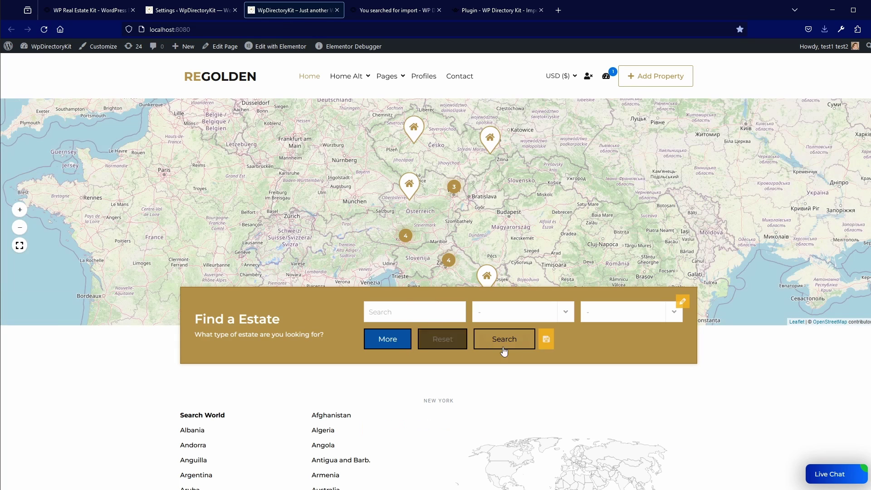
Check that the front-end location dropdown lists Croatia's cities, then go back to Directory Kit settings
{"action": "left_click", "coordinate": [565, 313]}
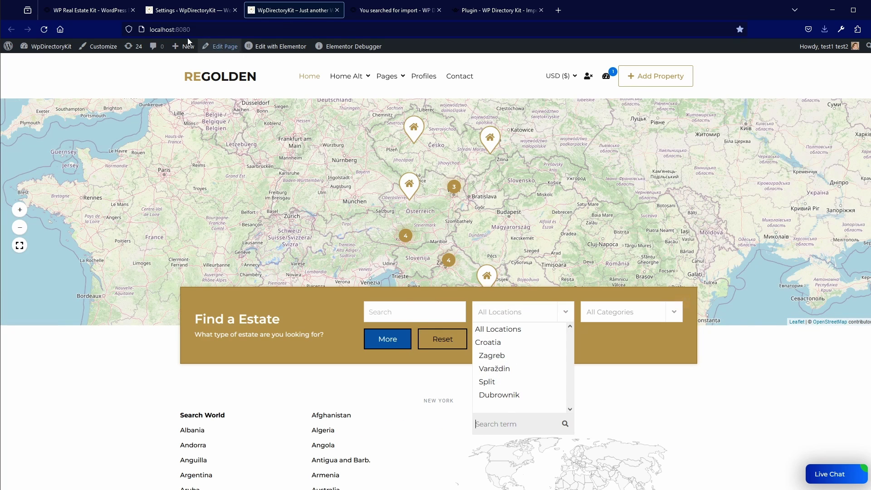
{"action": "left_click", "coordinate": [172, 12]}
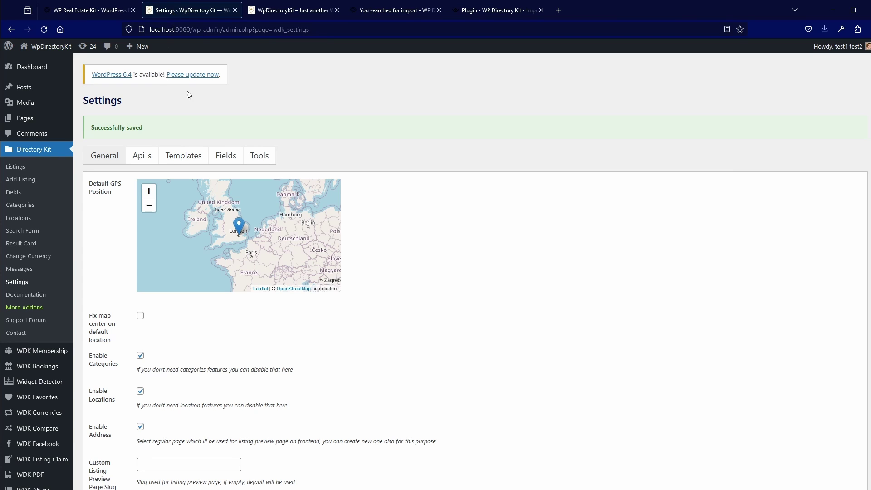
Open the Rent page from the Pages menu and scroll through its 15 listings
{"action": "left_click", "coordinate": [283, 15]}
{"action": "mouse_move", "coordinate": [363, 76]}
{"action": "mouse_move", "coordinate": [393, 73]}
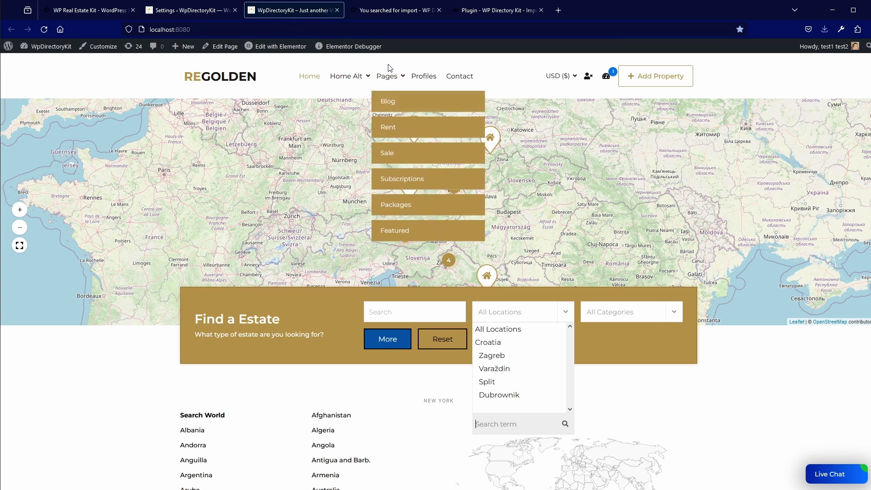
{"action": "left_click", "coordinate": [400, 122]}
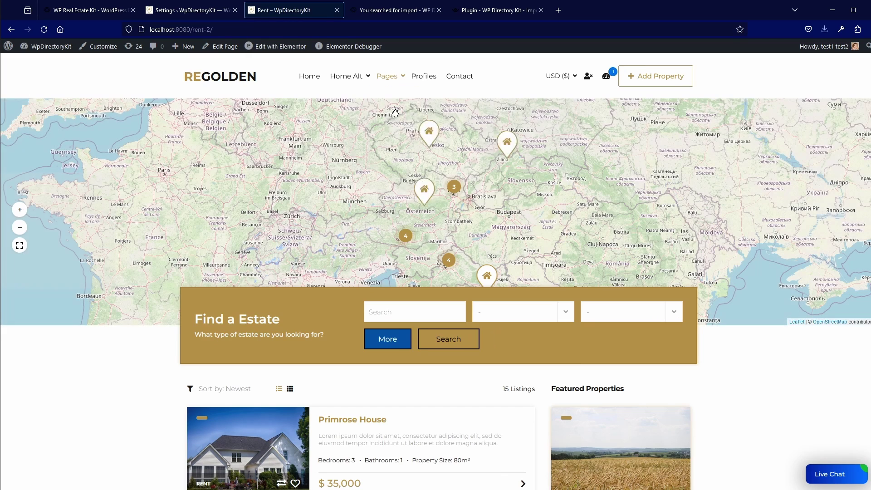
{"action": "scroll", "coordinate": [363, 226], "scroll_direction": "down", "scroll_amount": 5}
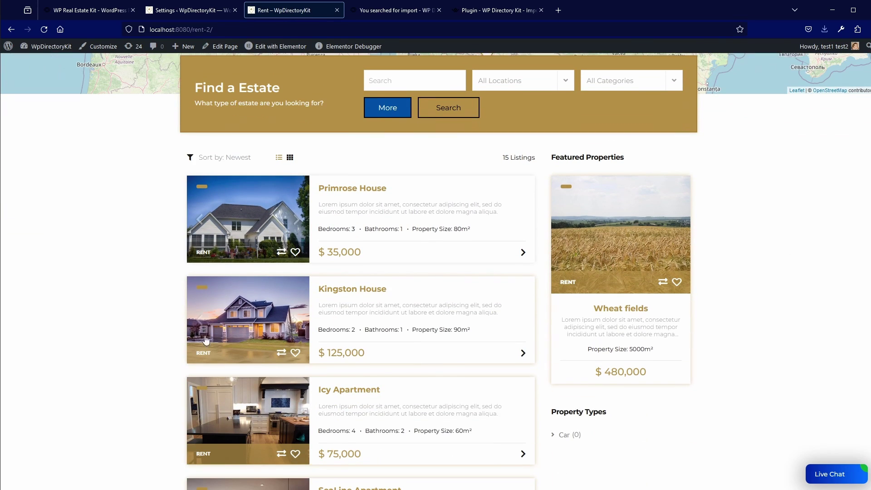
{"action": "scroll", "coordinate": [222, 358], "scroll_direction": "up", "scroll_amount": 5}
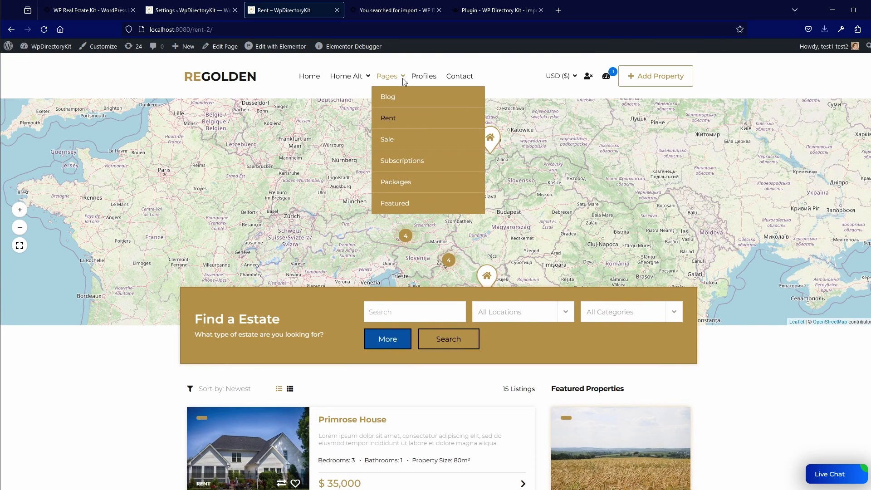
Browse the Sale page's same 15 listings, then open it in Elementor
{"action": "left_click", "coordinate": [390, 140]}
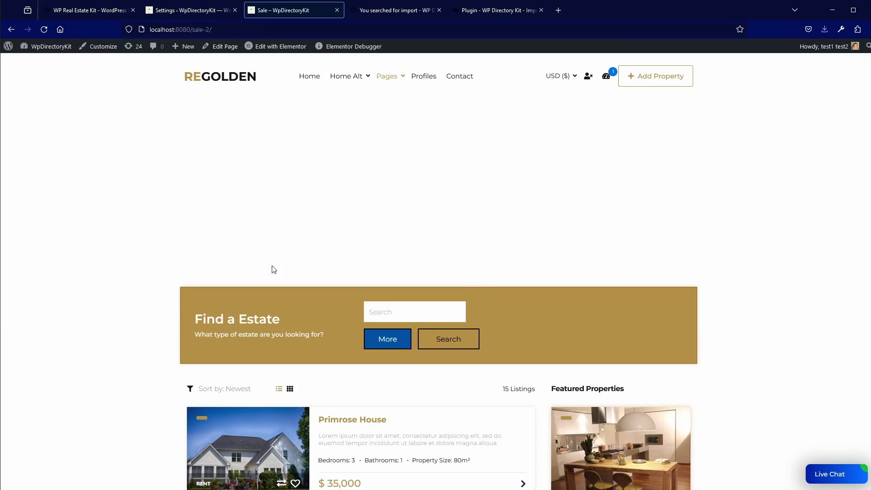
{"action": "scroll", "coordinate": [270, 270], "scroll_direction": "down", "scroll_amount": 5}
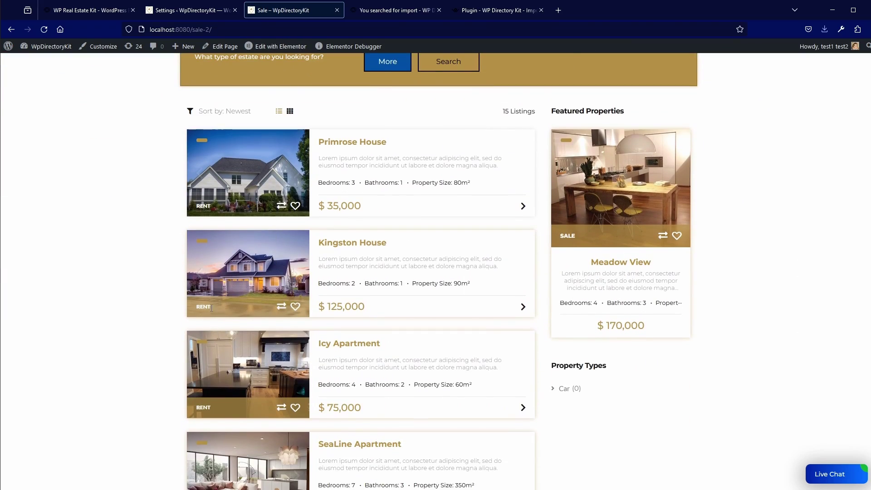
{"action": "scroll", "coordinate": [379, 125], "scroll_direction": "up", "scroll_amount": 5}
{"action": "mouse_move", "coordinate": [387, 75]}
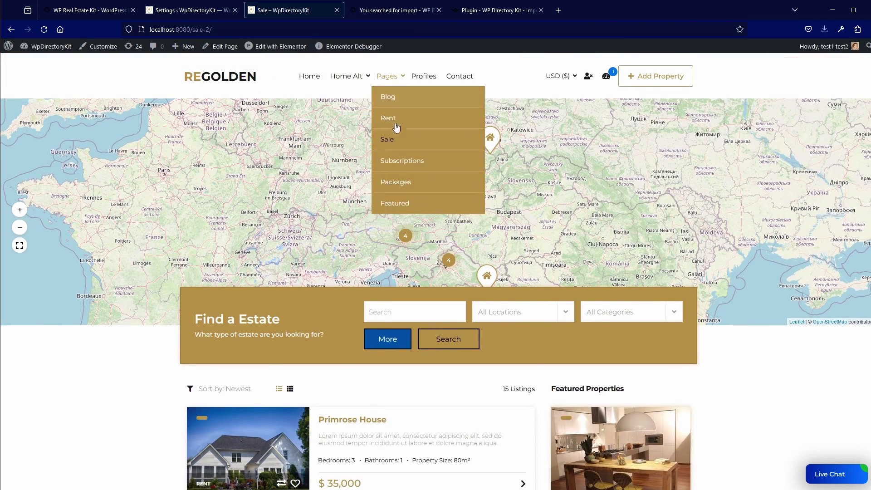
{"action": "scroll", "coordinate": [339, 213], "scroll_direction": "down", "scroll_amount": 3}
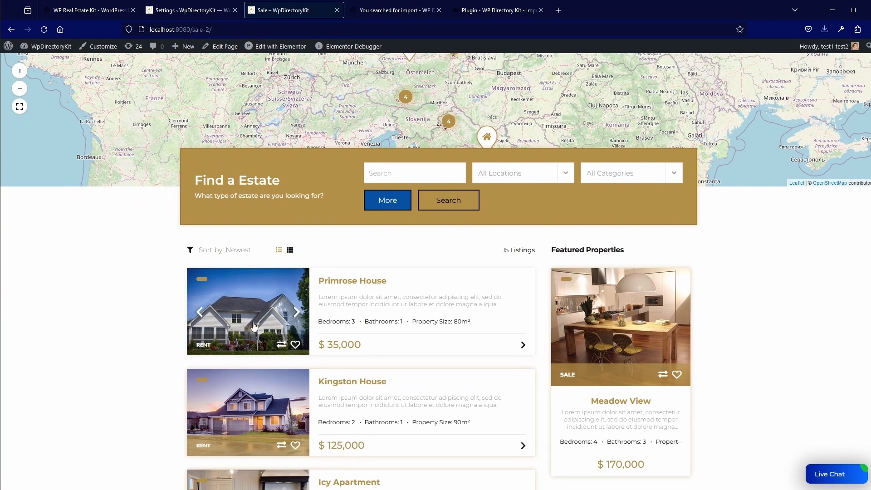
{"action": "left_click", "coordinate": [276, 48]}
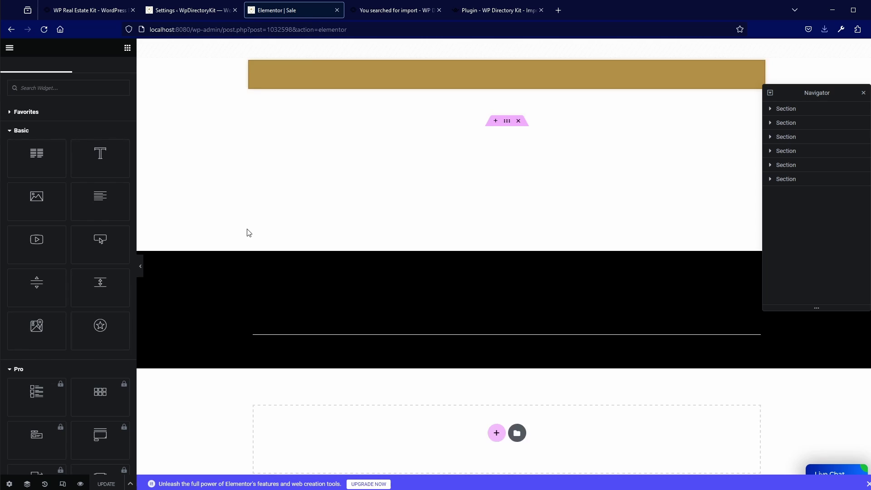
Select the Wdk Listings Results widget on the Sale page and show its main settings
{"action": "scroll", "coordinate": [338, 345], "scroll_direction": "down", "scroll_amount": 2}
{"action": "scroll", "coordinate": [337, 345], "scroll_direction": "down", "scroll_amount": 4}
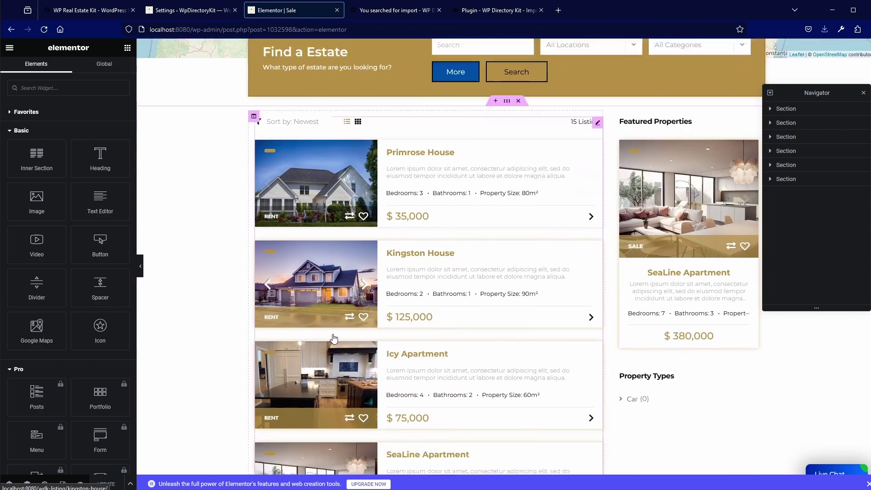
{"action": "scroll", "coordinate": [362, 345], "scroll_direction": "up", "scroll_amount": 7}
{"action": "scroll", "coordinate": [413, 343], "scroll_direction": "down", "scroll_amount": 2}
{"action": "scroll", "coordinate": [413, 343], "scroll_direction": "down", "scroll_amount": 2}
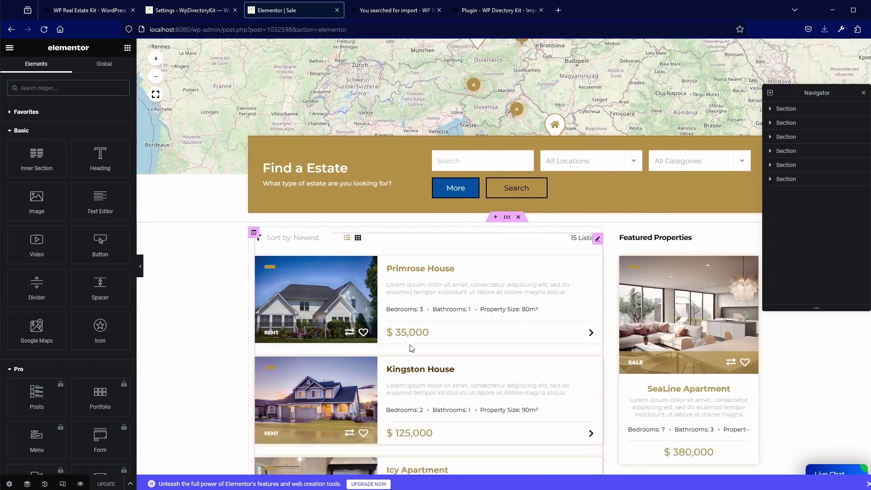
{"action": "left_click", "coordinate": [598, 241]}
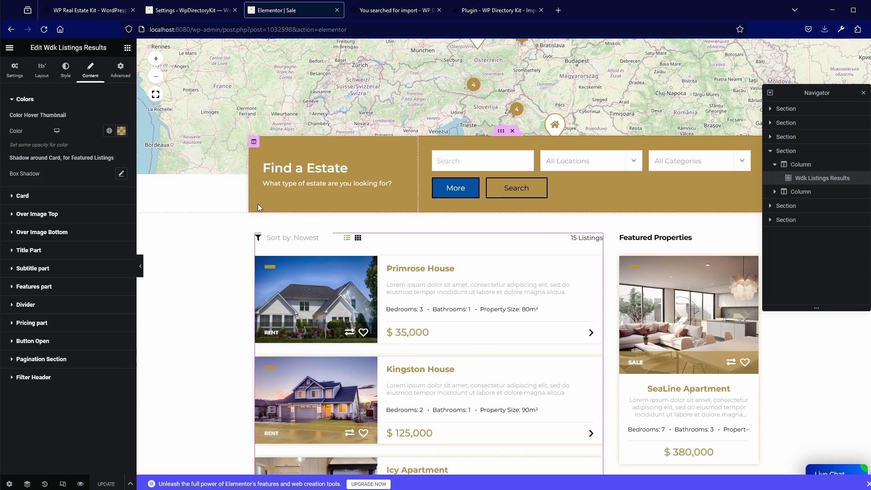
{"action": "left_click", "coordinate": [14, 71]}
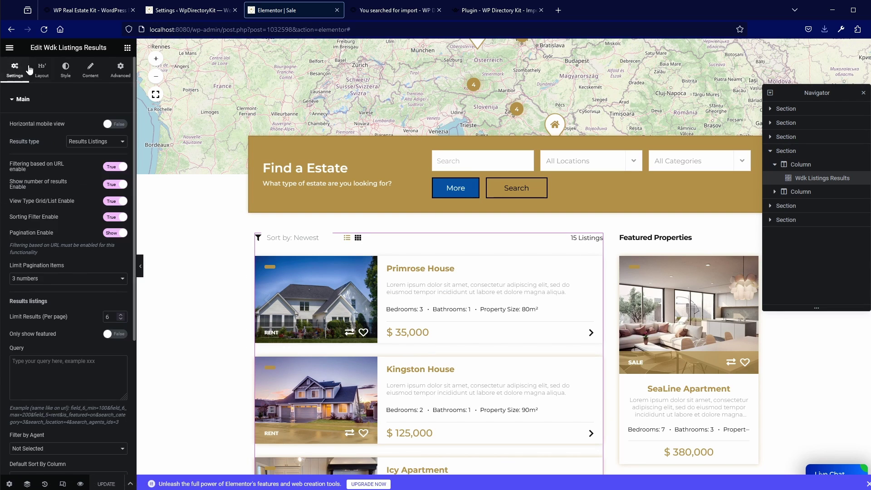
Replace the widget's Query with field_5=sale and update the page
{"action": "left_click", "coordinate": [47, 375]}
{"action": "left_click_drag", "start_coordinate": [46, 416], "coordinate": [67, 415]}
{"action": "left_click", "coordinate": [41, 374]}
{"action": "key", "text": "ctrl+v"}
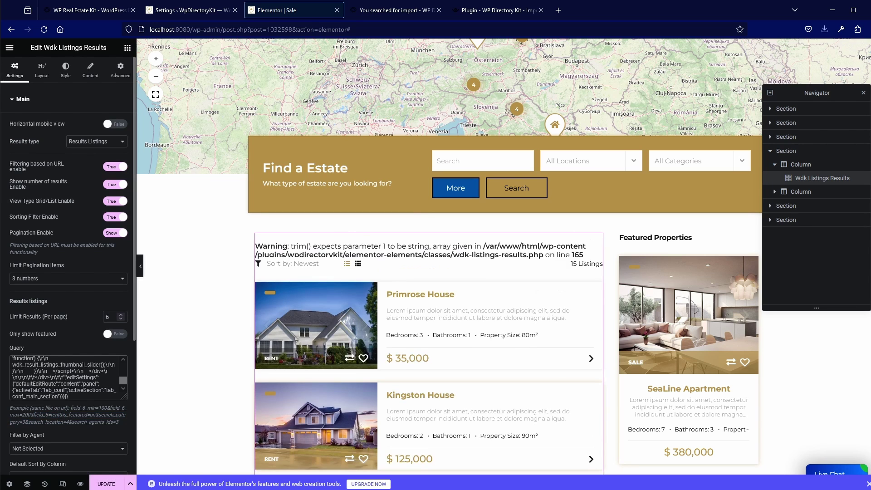
{"action": "key", "text": "ctrl+a"}
{"action": "type", "text": "field"}
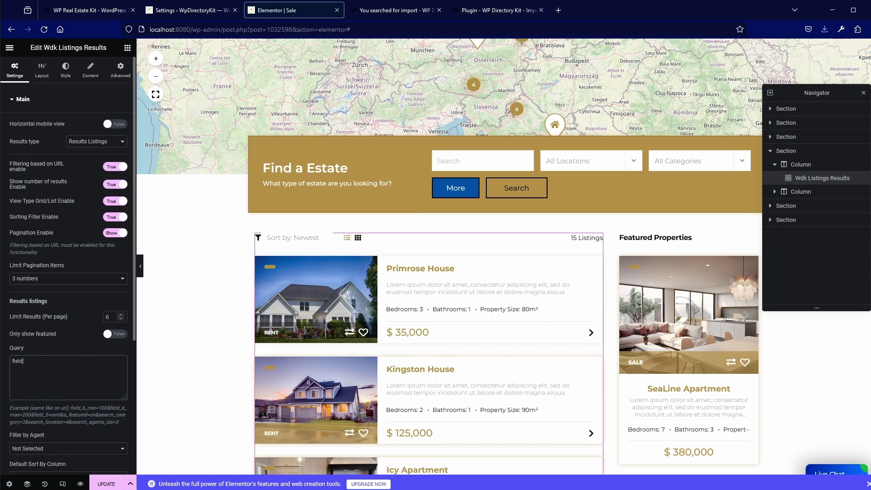
{"action": "type", "text": "_5=sale"}
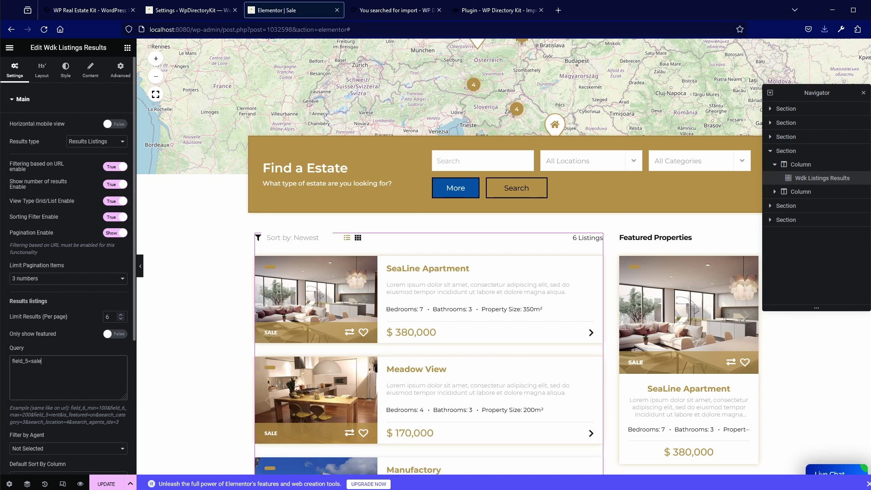
{"action": "scroll", "coordinate": [336, 426], "scroll_direction": "down", "scroll_amount": 2}
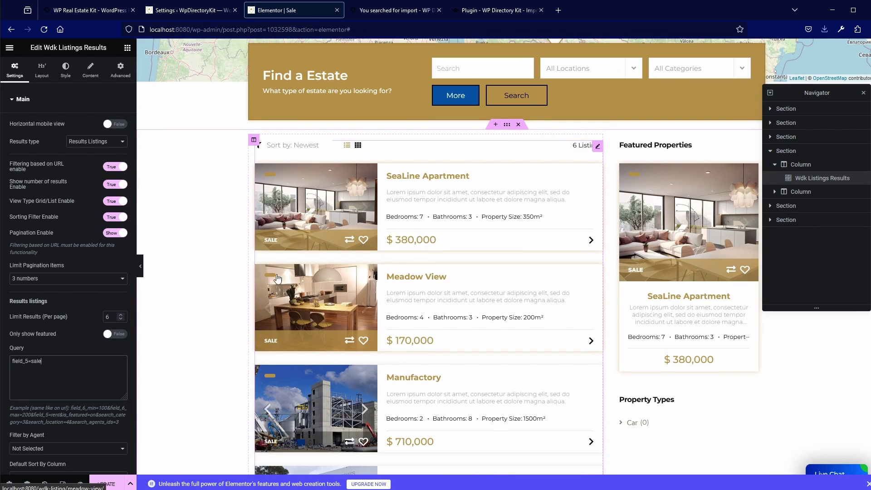
{"action": "left_click", "coordinate": [105, 484]}
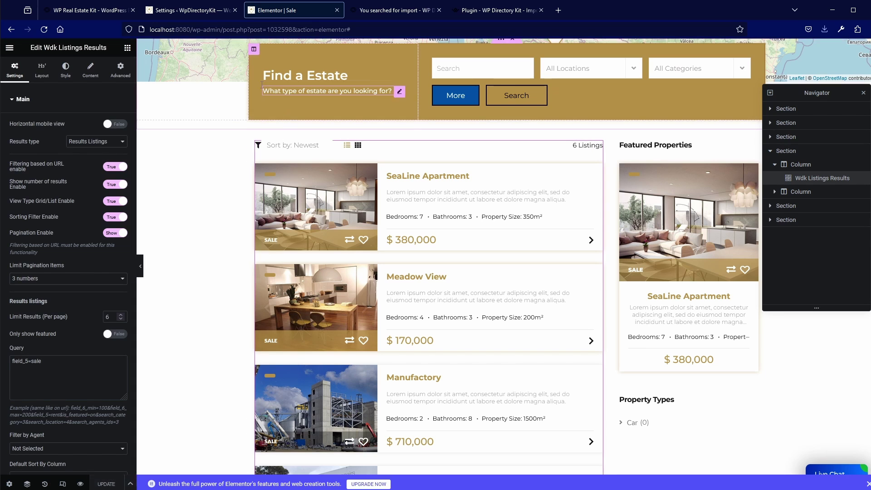
{"action": "left_click", "coordinate": [207, 11]}
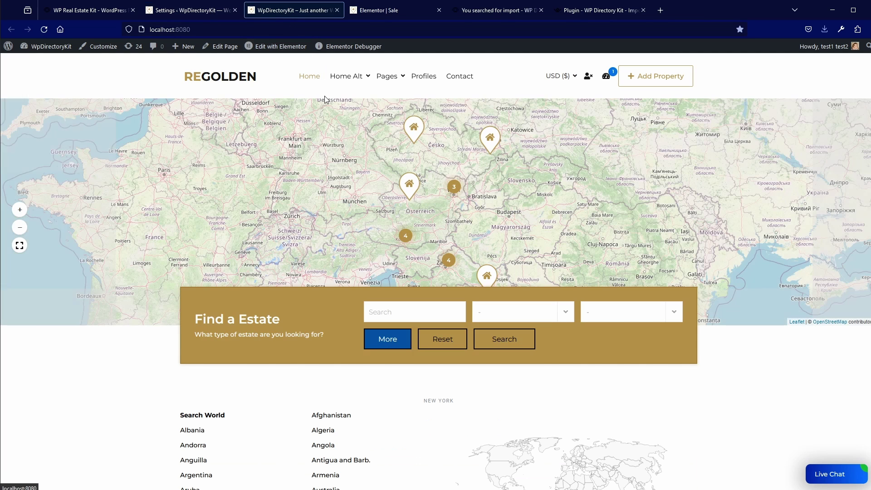
Open the live Sale page and scroll its 6 listings, starting with SeaLine Apartment and Meadow View
{"action": "mouse_move", "coordinate": [388, 76]}
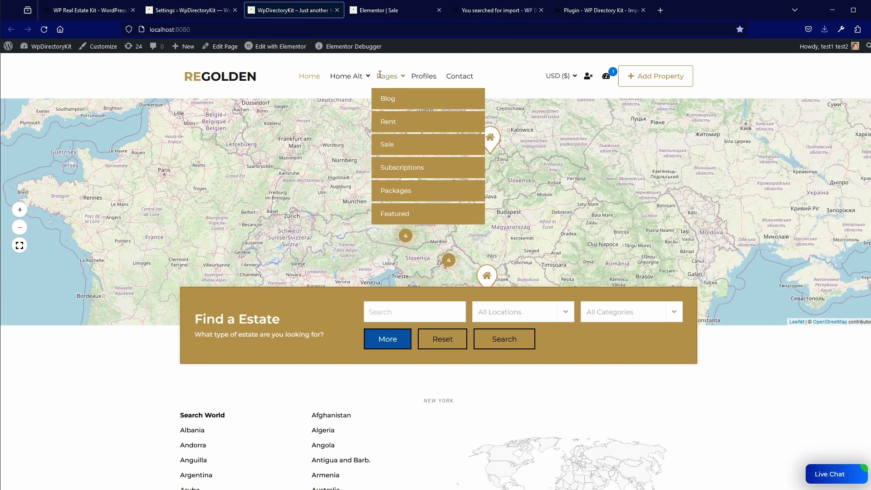
{"action": "left_click", "coordinate": [397, 139]}
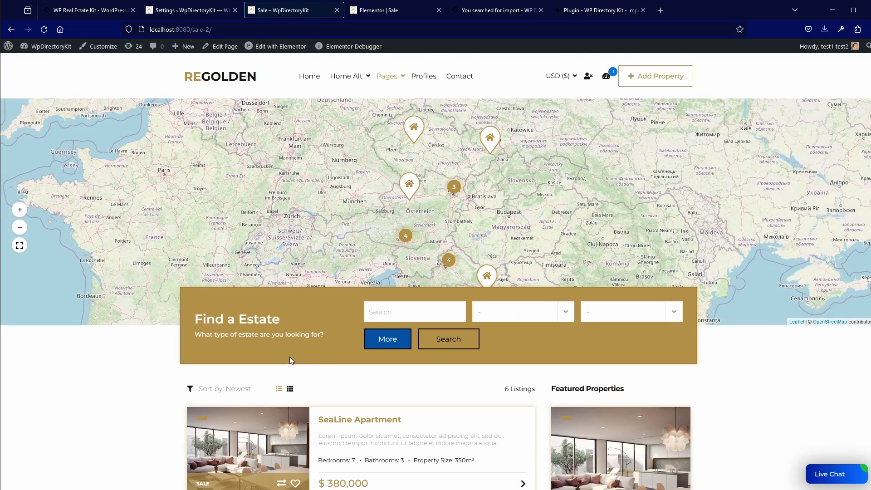
{"action": "scroll", "coordinate": [276, 358], "scroll_direction": "down", "scroll_amount": 3}
{"action": "scroll", "coordinate": [273, 358], "scroll_direction": "down", "scroll_amount": 3}
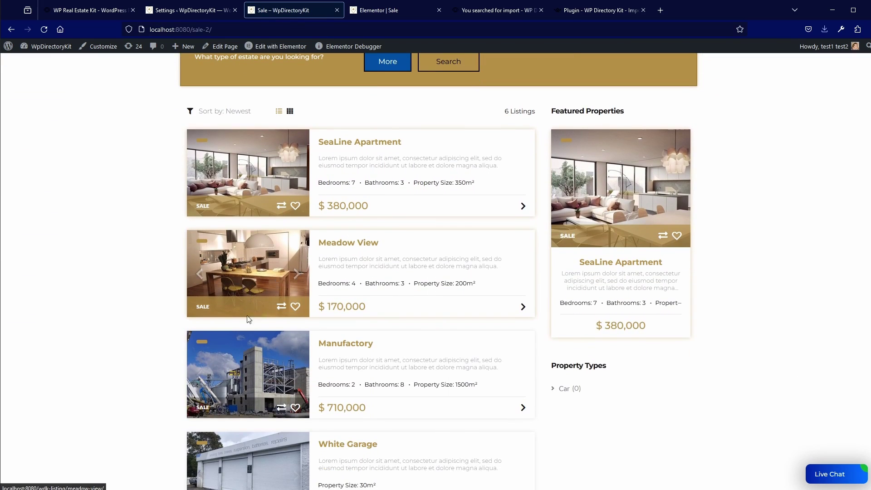
Back in Elementor, select field_5 within the field_5=sale query
{"action": "left_click", "coordinate": [383, 13]}
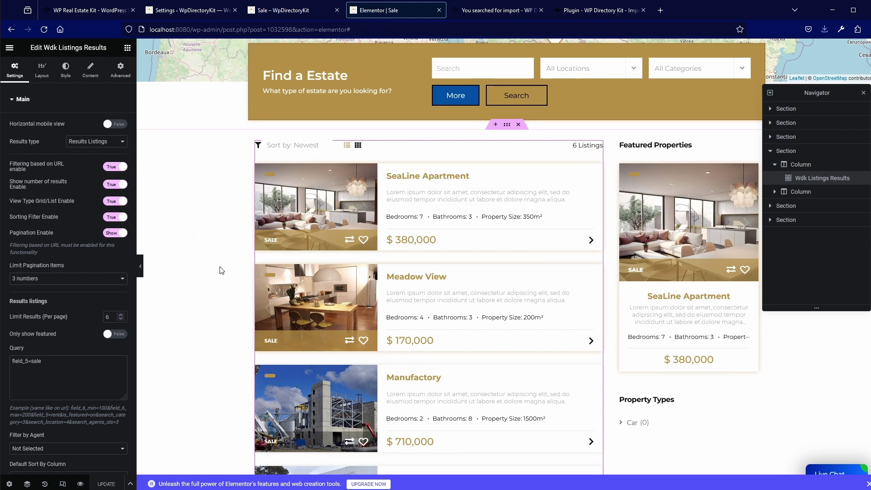
{"action": "left_click_drag", "start_coordinate": [46, 361], "coordinate": [11, 361]}
{"action": "left_click", "coordinate": [30, 360]}
{"action": "double_click", "coordinate": [25, 361]}
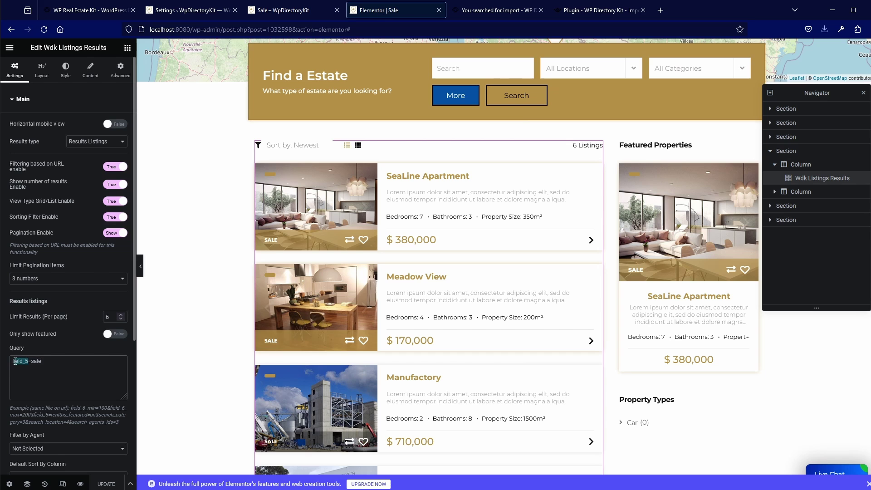
In the Layout Builder docs, highlight the contains-versus-exact explanation and the field_5_exactly=sale example
{"action": "left_click", "coordinate": [104, 11]}
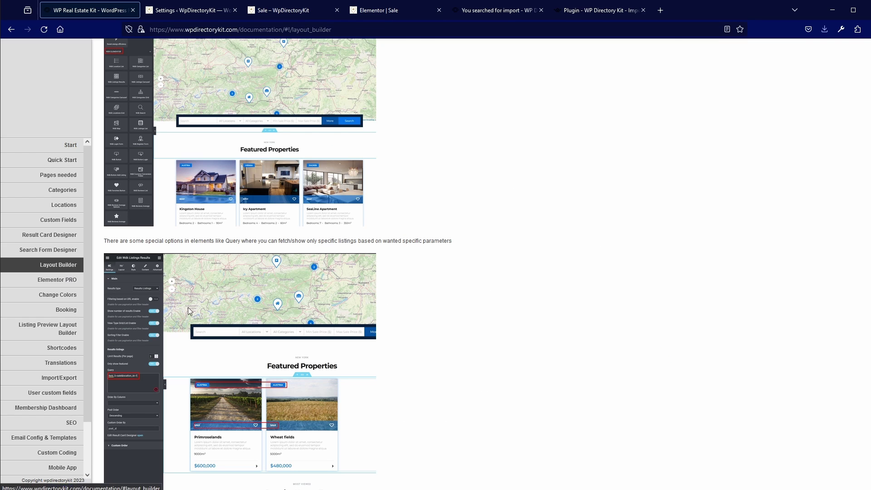
{"action": "scroll", "coordinate": [198, 328], "scroll_direction": "down", "scroll_amount": 3}
{"action": "scroll", "coordinate": [198, 327], "scroll_direction": "down", "scroll_amount": 1}
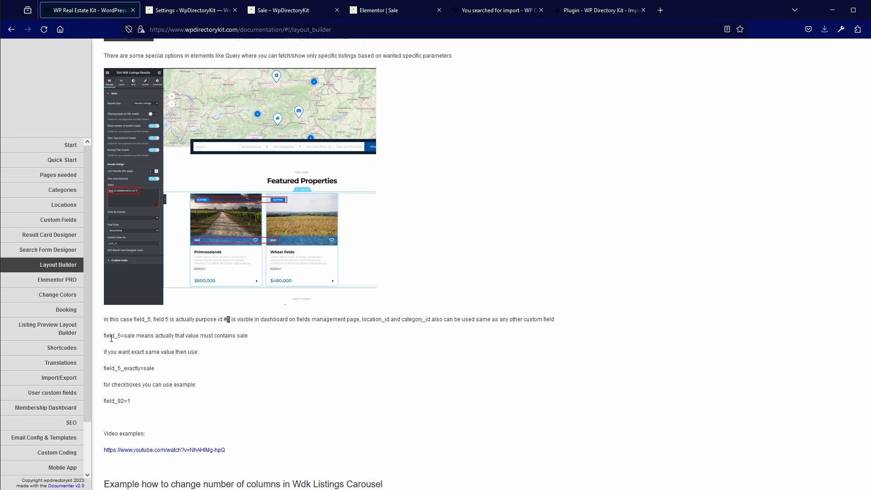
{"action": "left_click_drag", "start_coordinate": [110, 370], "coordinate": [131, 370]}
{"action": "left_click_drag", "start_coordinate": [170, 336], "coordinate": [225, 356]}
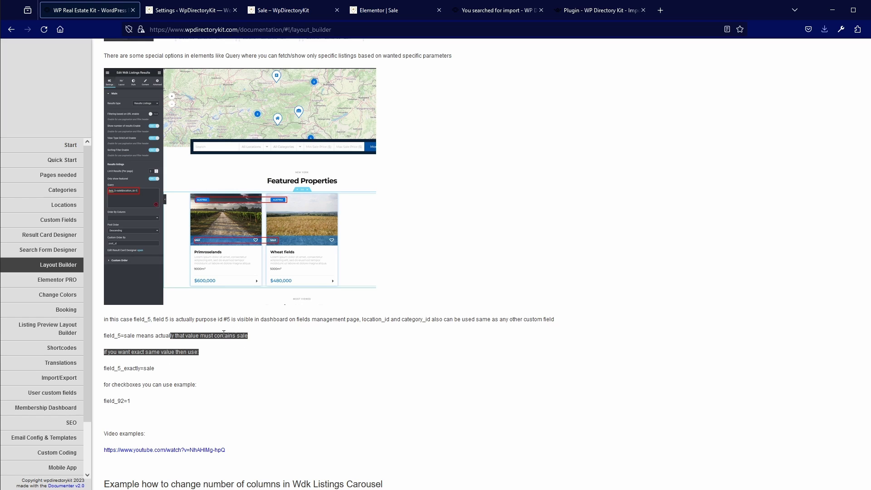
{"action": "left_click", "coordinate": [189, 336]}
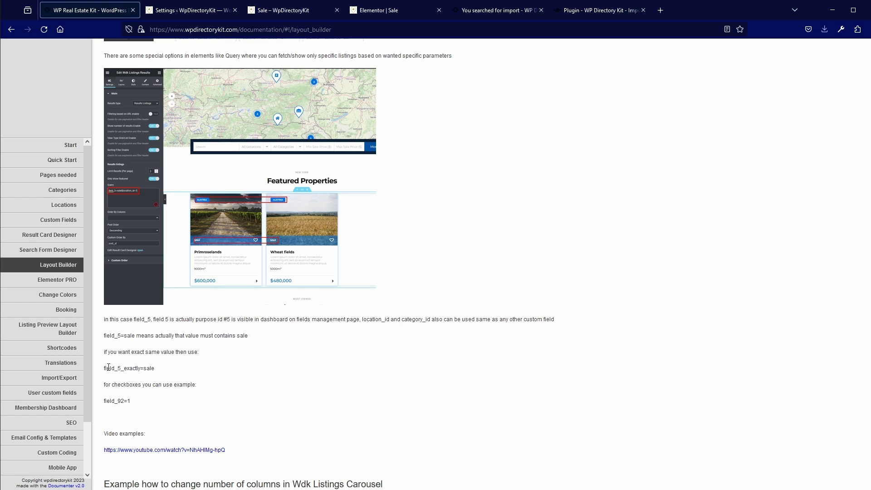
{"action": "left_click_drag", "start_coordinate": [107, 368], "coordinate": [141, 370]}
{"action": "left_click", "coordinate": [127, 368]}
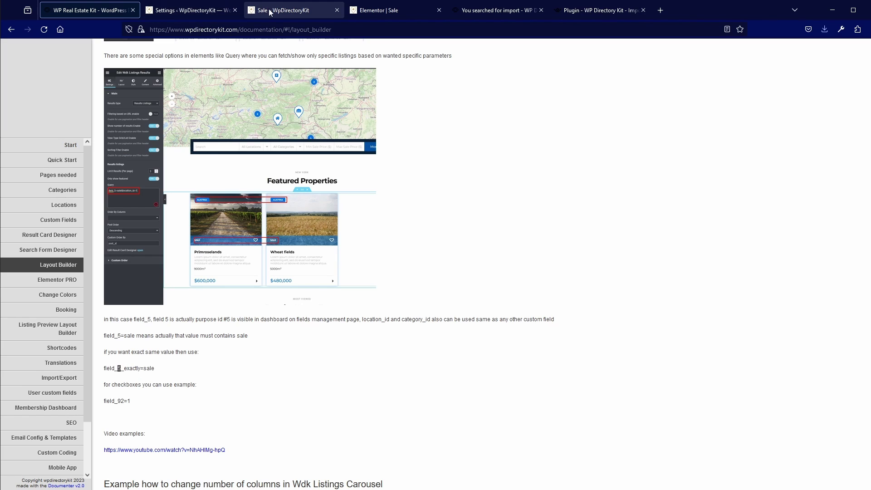
Go to Directory Kit Fields management and edit the #5 Purpose field
{"action": "left_click", "coordinate": [270, 11]}
{"action": "left_click", "coordinate": [192, 10]}
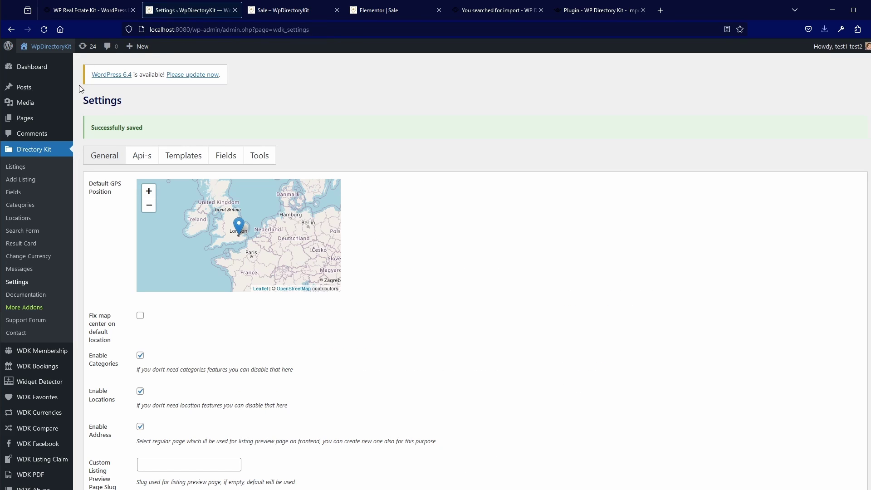
{"action": "left_click", "coordinate": [20, 193]}
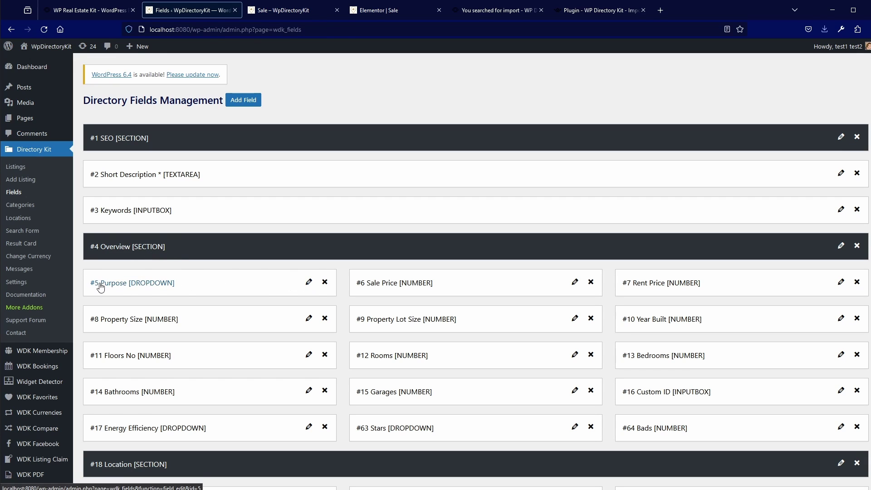
{"action": "left_click", "coordinate": [309, 284]}
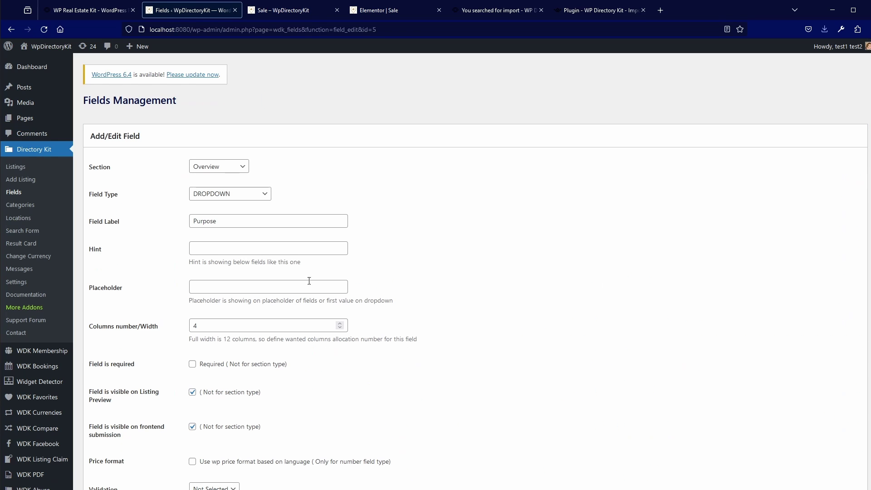
Scroll to the Values box and highlight the Purpose dropdown values ,Sale,Rent
{"action": "scroll", "coordinate": [158, 227], "scroll_direction": "down", "scroll_amount": 3}
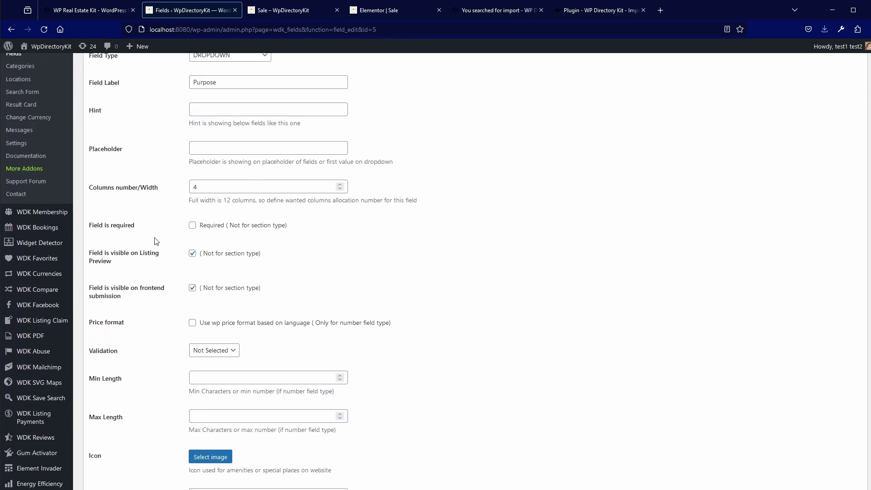
{"action": "scroll", "coordinate": [156, 241], "scroll_direction": "down", "scroll_amount": 3}
{"action": "scroll", "coordinate": [156, 238], "scroll_direction": "up", "scroll_amount": 4}
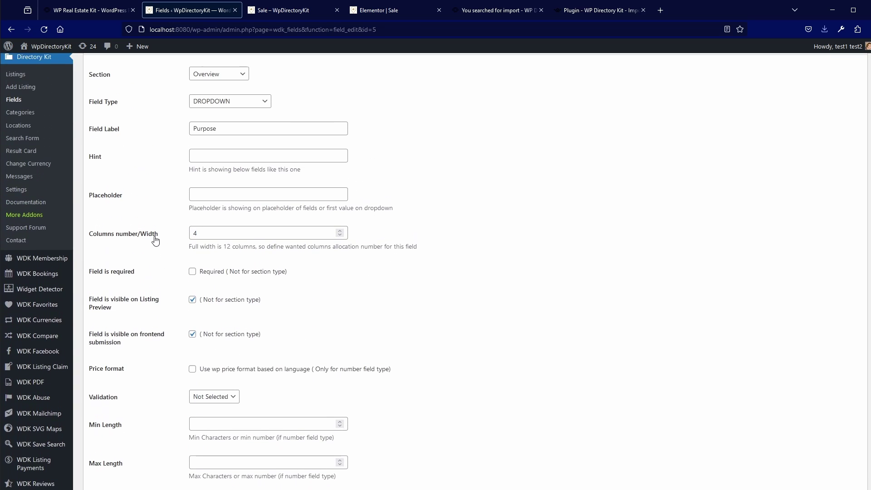
{"action": "scroll", "coordinate": [155, 238], "scroll_direction": "down", "scroll_amount": 6}
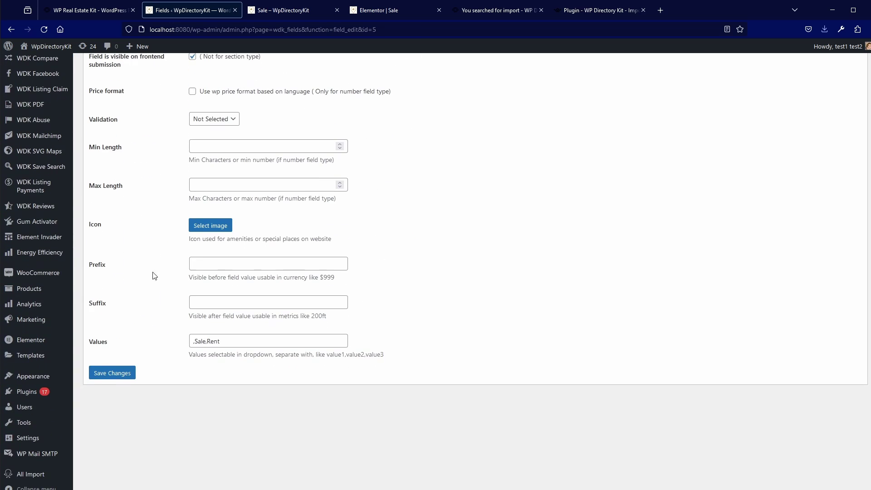
{"action": "left_click_drag", "start_coordinate": [221, 340], "coordinate": [190, 340]}
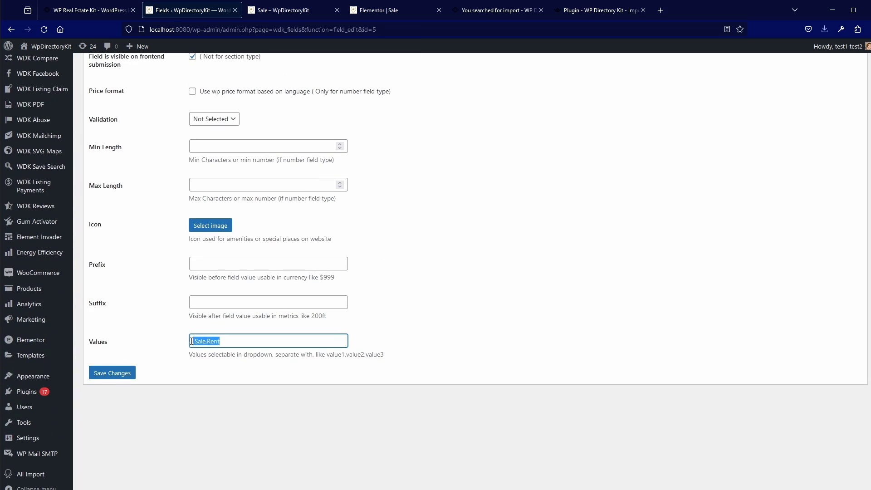
{"action": "left_click", "coordinate": [191, 343]}
{"action": "left_click_drag", "start_coordinate": [236, 339], "coordinate": [181, 343]}
{"action": "scroll", "coordinate": [145, 309], "scroll_direction": "up", "scroll_amount": 4}
{"action": "scroll", "coordinate": [142, 310], "scroll_direction": "down", "scroll_amount": 2}
{"action": "scroll", "coordinate": [142, 309], "scroll_direction": "up", "scroll_amount": 6}
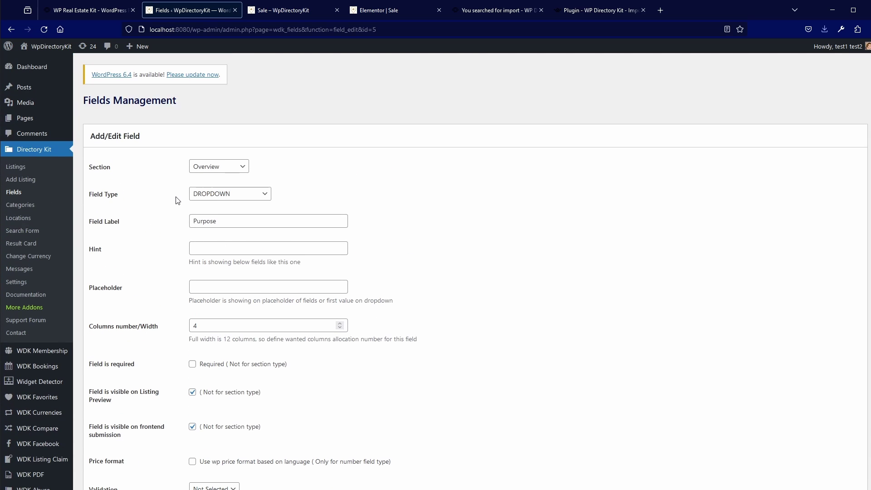
{"action": "left_click", "coordinate": [272, 11]}
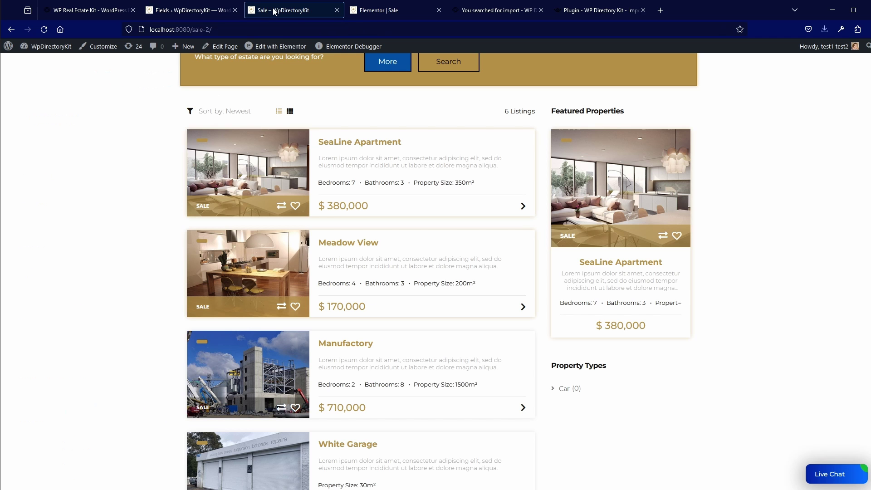
{"action": "scroll", "coordinate": [276, 262], "scroll_direction": "up", "scroll_amount": 6}
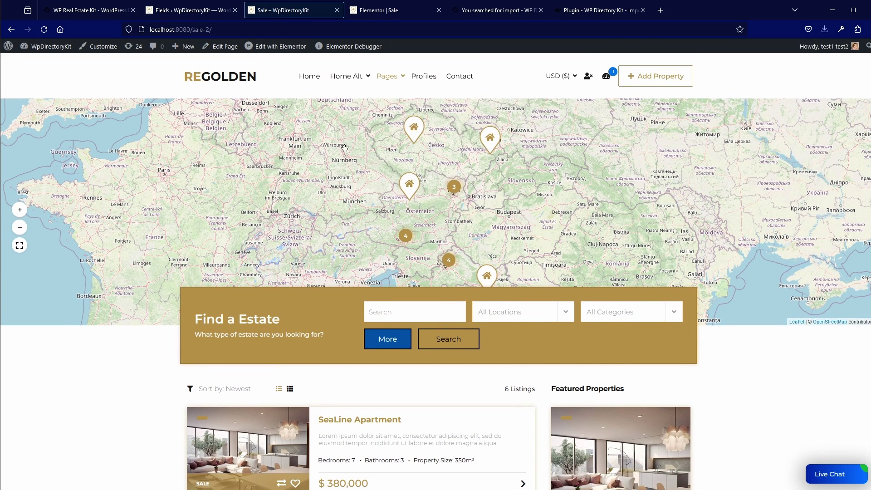
{"action": "mouse_move", "coordinate": [395, 74]}
{"action": "scroll", "coordinate": [271, 373], "scroll_direction": "down", "scroll_amount": 2}
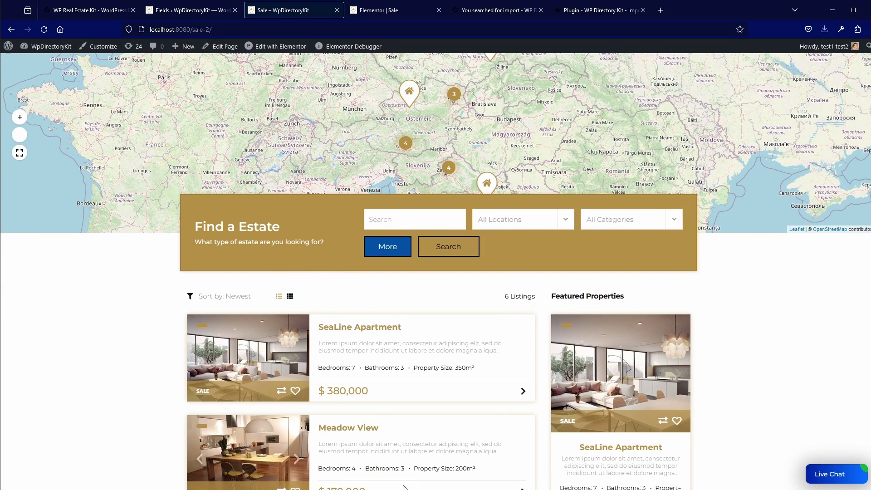
{"action": "scroll", "coordinate": [175, 356], "scroll_direction": "down", "scroll_amount": 4}
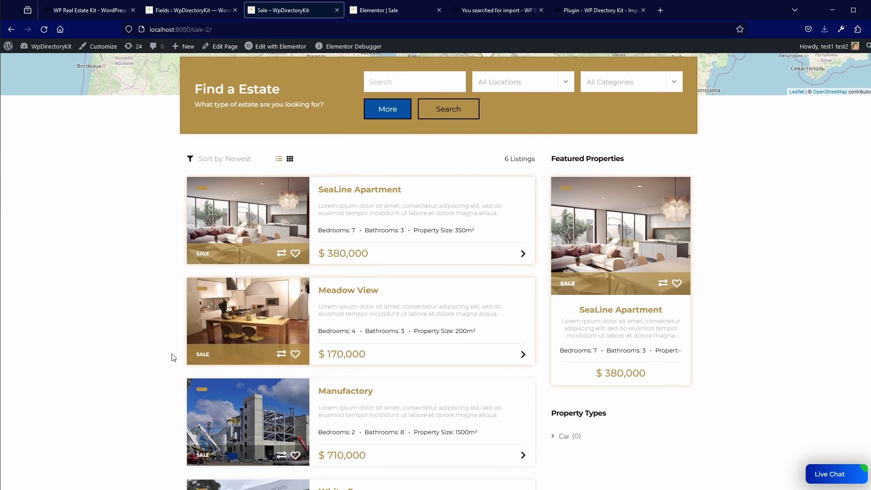
{"action": "scroll", "coordinate": [409, 325], "scroll_direction": "up", "scroll_amount": 5}
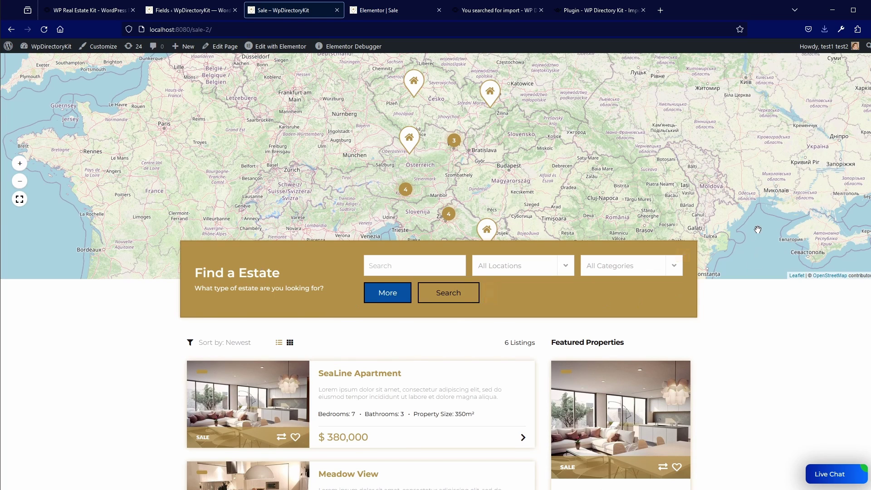
{"action": "scroll", "coordinate": [739, 222], "scroll_direction": "up", "scroll_amount": 1}
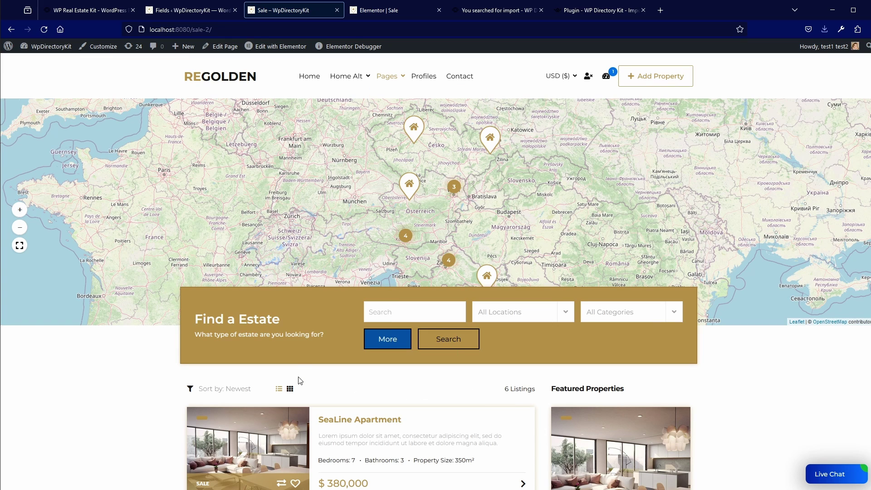
{"action": "left_click", "coordinate": [372, 9]}
{"action": "right_click", "coordinate": [507, 176]}
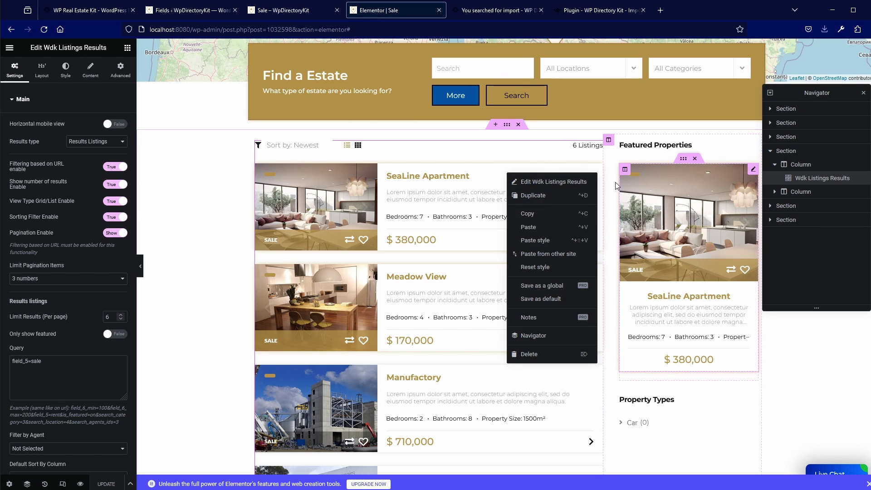
{"action": "left_click", "coordinate": [287, 12]}
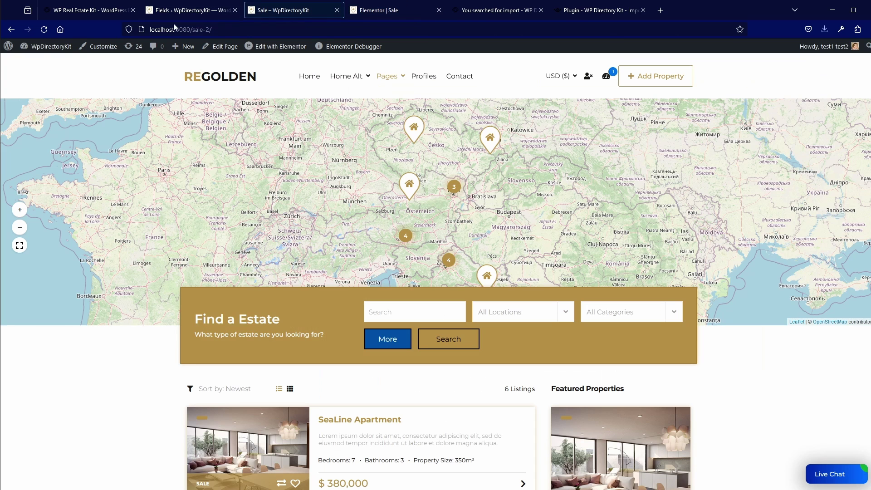
From the dashboard go to Plugins > Installed Plugins and scroll through the WDK add-ons
{"action": "left_click", "coordinate": [42, 48]}
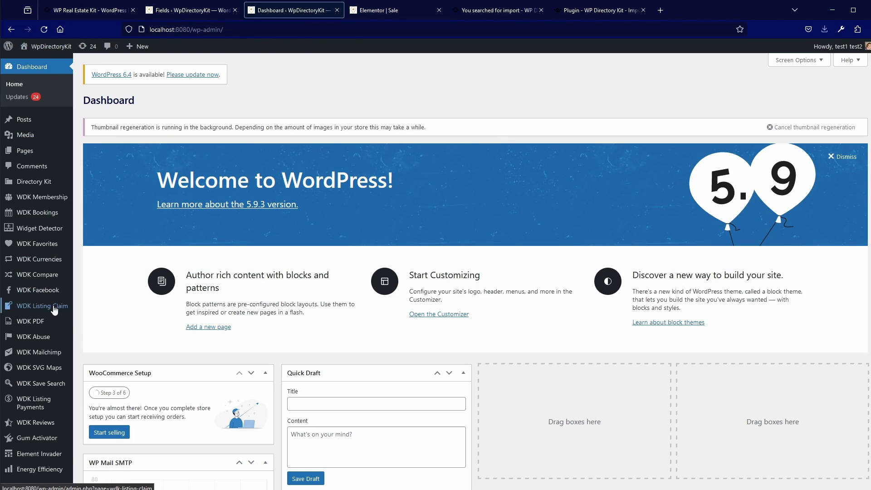
{"action": "mouse_move", "coordinate": [35, 421]}
{"action": "scroll", "coordinate": [34, 422], "scroll_direction": "down", "scroll_amount": 5}
{"action": "mouse_move", "coordinate": [29, 452]}
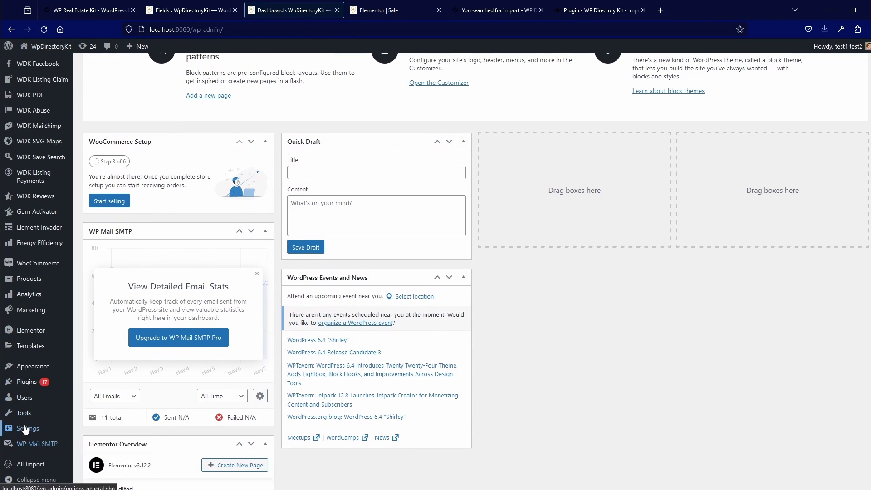
{"action": "left_click", "coordinate": [31, 385]}
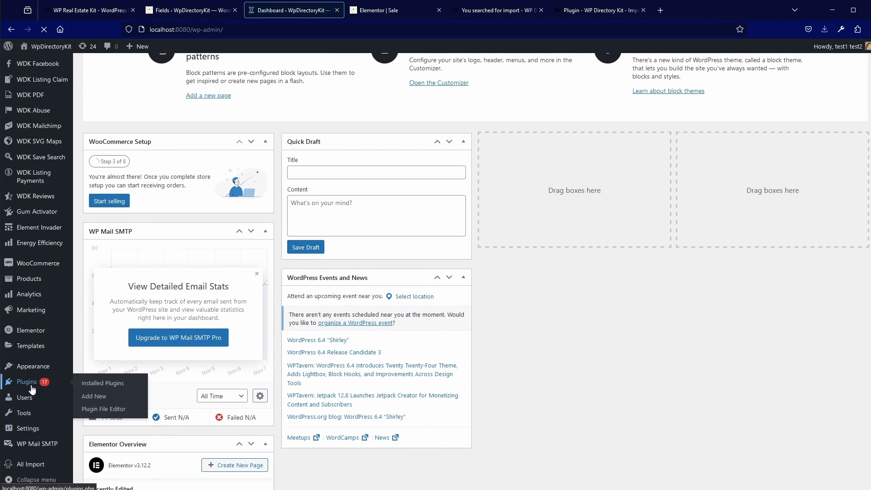
{"action": "scroll", "coordinate": [153, 391], "scroll_direction": "down", "scroll_amount": 7}
{"action": "scroll", "coordinate": [151, 387], "scroll_direction": "down", "scroll_amount": 8}
{"action": "scroll", "coordinate": [150, 387], "scroll_direction": "down", "scroll_amount": 4}
{"action": "scroll", "coordinate": [235, 297], "scroll_direction": "down", "scroll_amount": 6}
{"action": "scroll", "coordinate": [236, 297], "scroll_direction": "down", "scroll_amount": 15}
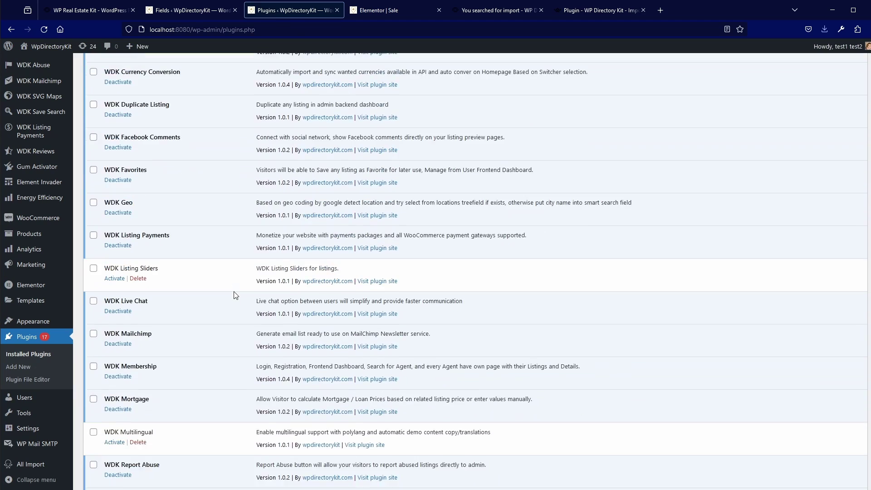
{"action": "scroll", "coordinate": [233, 292], "scroll_direction": "down", "scroll_amount": 3}
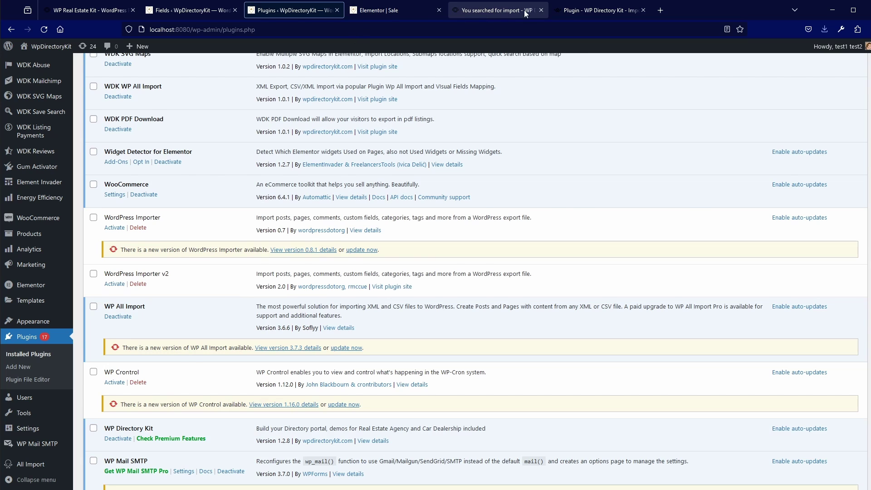
Search the WPDirectoryKit blog for 'copy', open the Duplicate Directory Page article and highlight its plugin name
{"action": "left_click", "coordinate": [585, 10]}
{"action": "scroll", "coordinate": [345, 290], "scroll_direction": "up", "scroll_amount": 3}
{"action": "scroll", "coordinate": [334, 291], "scroll_direction": "up", "scroll_amount": 1}
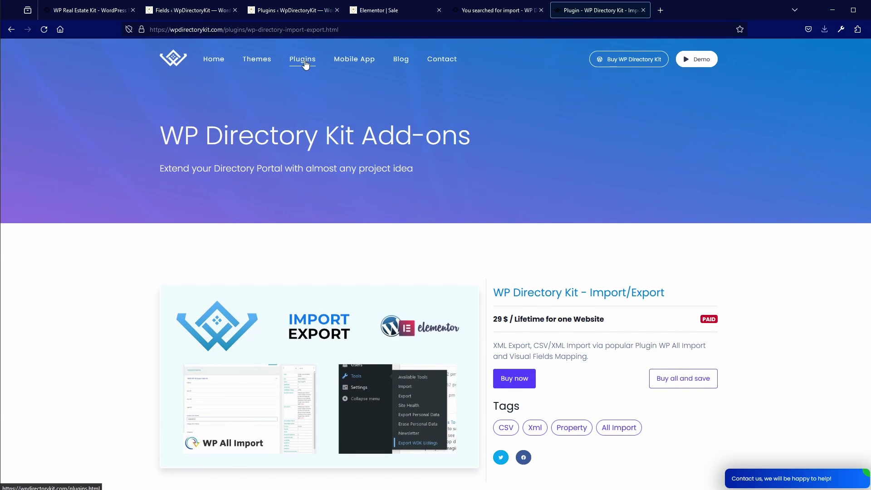
{"action": "left_click", "coordinate": [399, 63]}
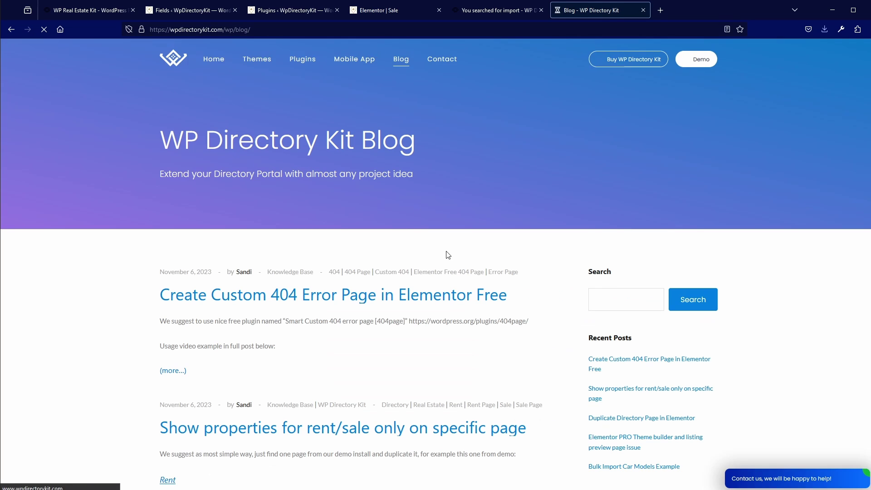
{"action": "left_click", "coordinate": [620, 302]}
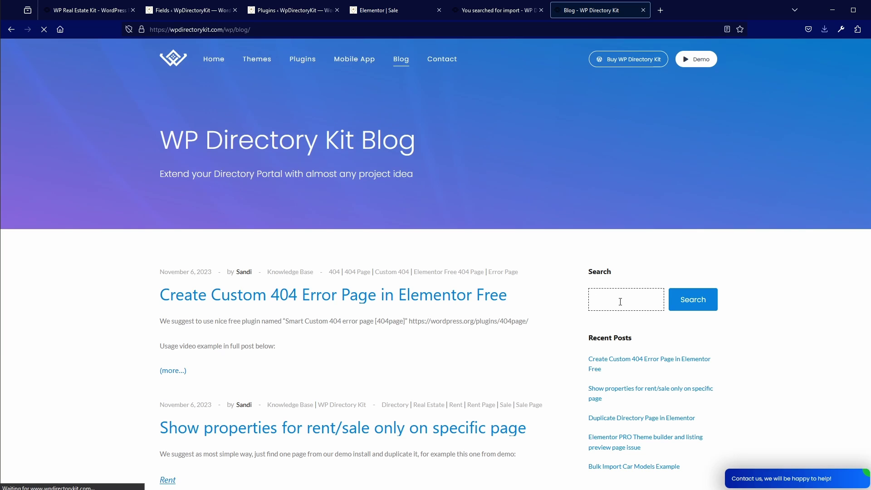
{"action": "type", "text": "copy"}
{"action": "key", "text": "Return"}
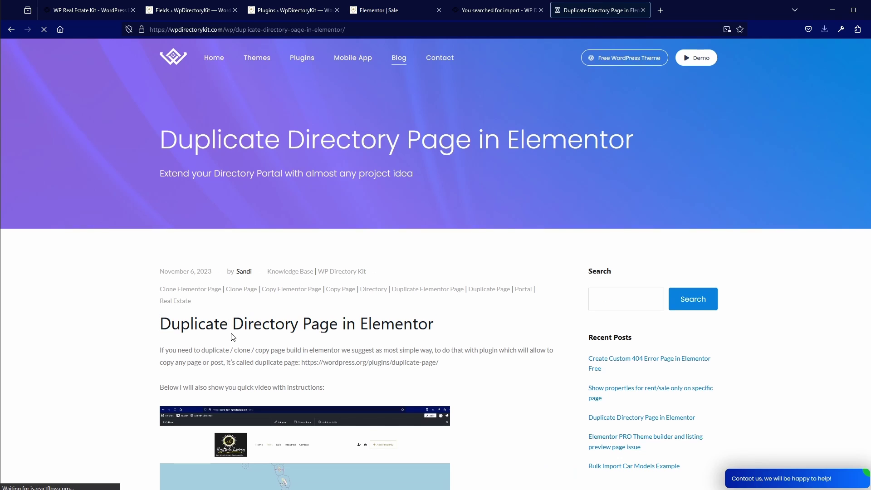
{"action": "scroll", "coordinate": [197, 278], "scroll_direction": "down", "scroll_amount": 2}
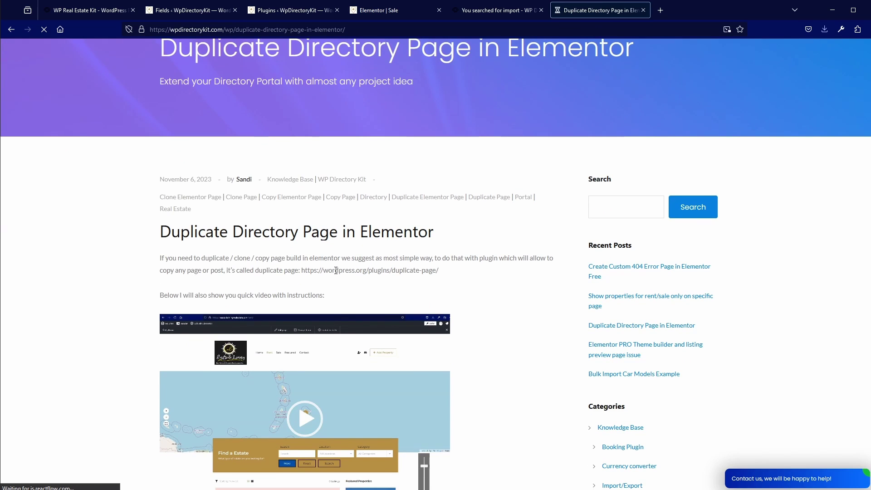
{"action": "left_click_drag", "start_coordinate": [391, 272], "coordinate": [436, 271]}
{"action": "key", "text": "ctrl+c"}
Search the plugin directory for duplicate-page and install the Duplicate Page plugin
{"action": "left_click", "coordinate": [286, 9]}
{"action": "scroll", "coordinate": [211, 210], "scroll_direction": "up", "scroll_amount": 20}
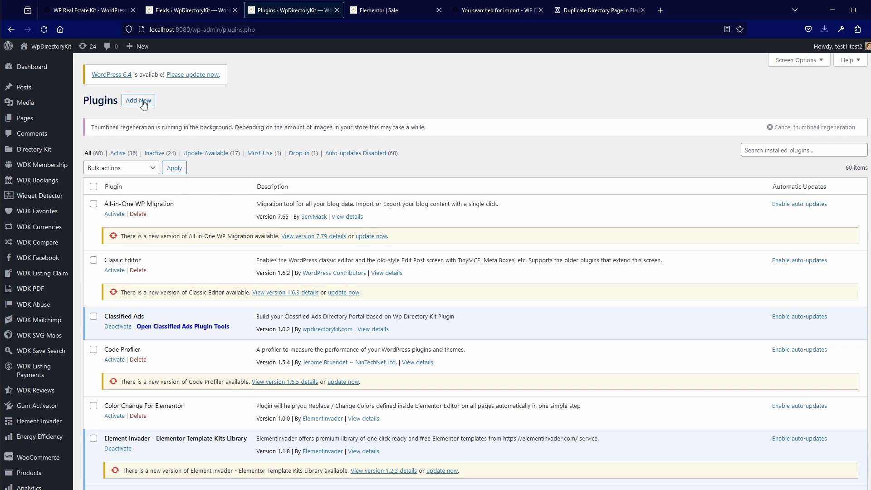
{"action": "left_click", "coordinate": [143, 104]}
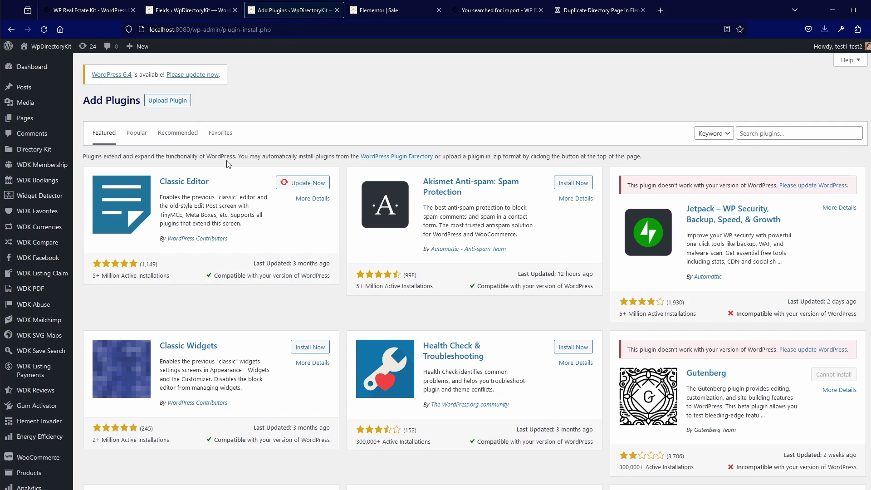
{"action": "left_click", "coordinate": [767, 132]}
{"action": "key", "text": "ctrl+v"}
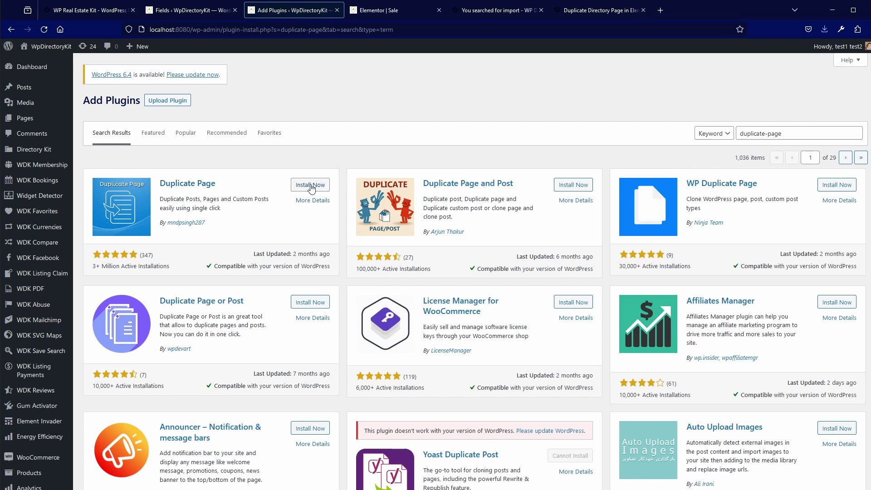
{"action": "left_click", "coordinate": [311, 186]}
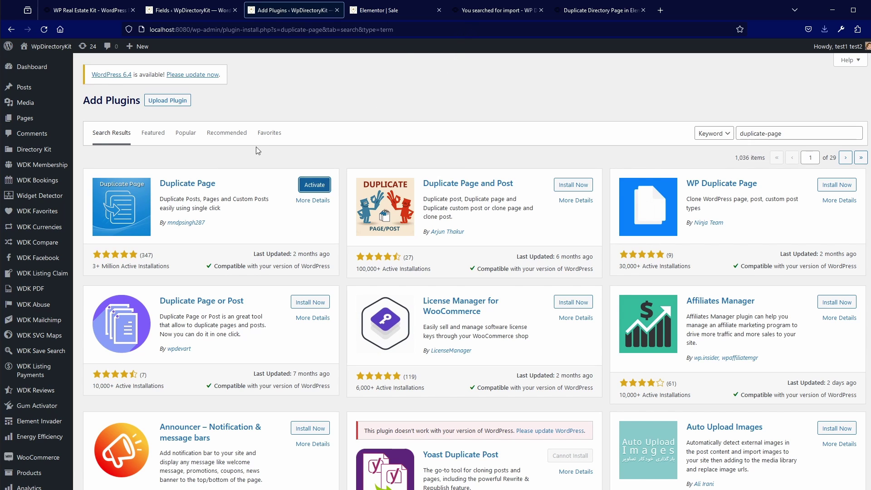
Recheck the duplicating-pages tutorial article, then return to the installed plugins list
{"action": "left_click", "coordinate": [603, 11]}
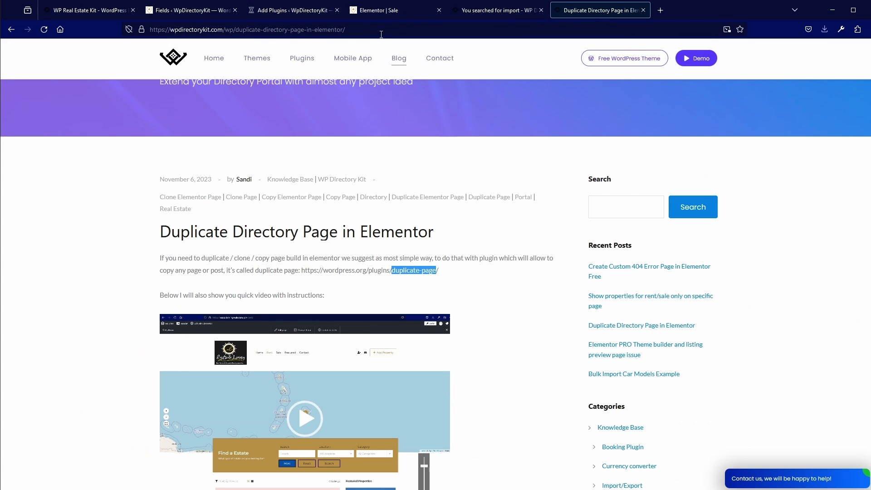
{"action": "scroll", "coordinate": [313, 246], "scroll_direction": "up", "scroll_amount": 2}
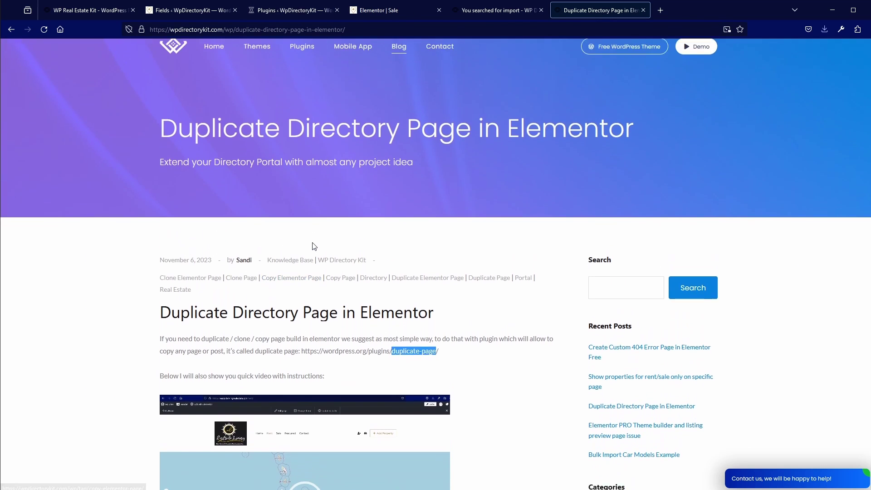
{"action": "scroll", "coordinate": [312, 246], "scroll_direction": "down", "scroll_amount": 3}
{"action": "left_click", "coordinate": [287, 11]}
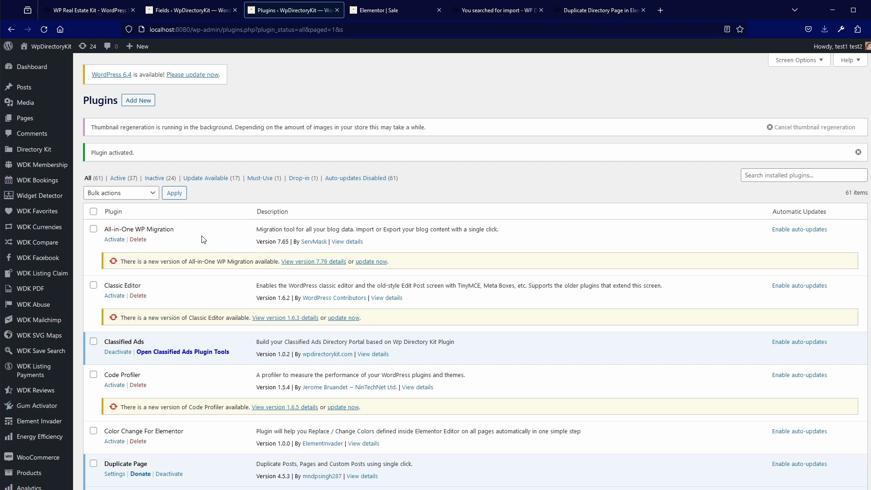
{"action": "scroll", "coordinate": [173, 336], "scroll_direction": "down", "scroll_amount": 1}
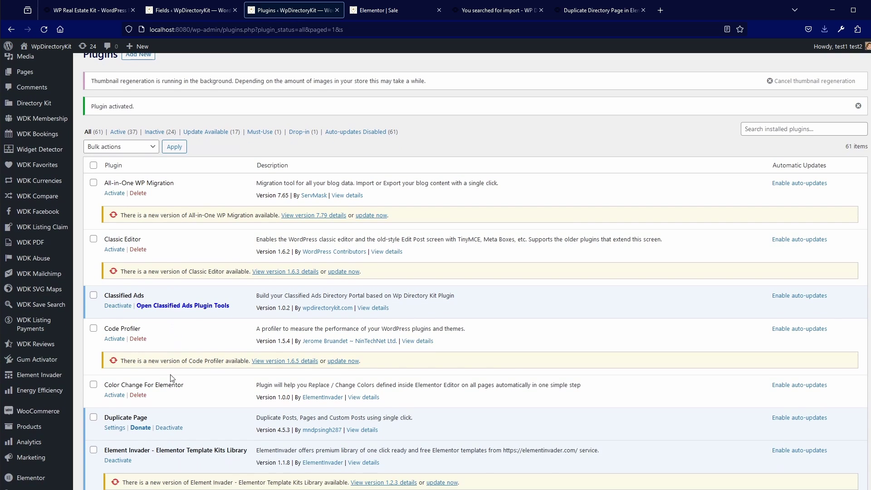
{"action": "scroll", "coordinate": [94, 325], "scroll_direction": "up", "scroll_amount": 1}
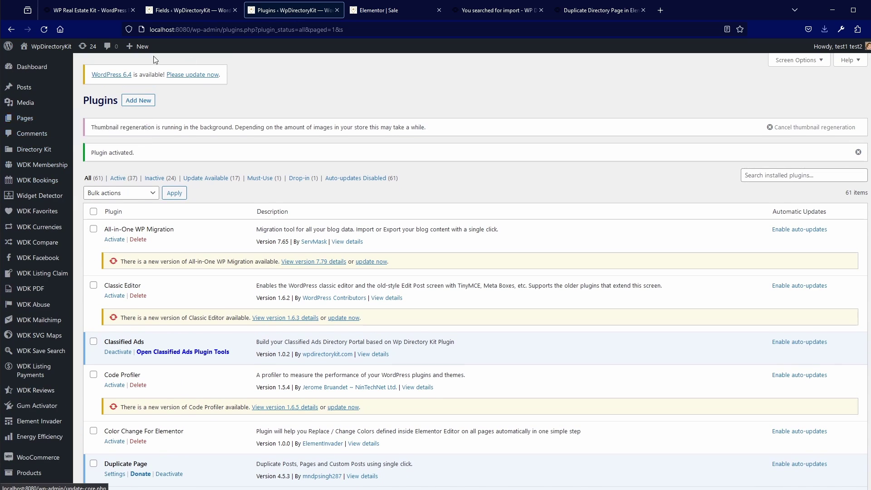
Open the site's Pages list, glancing at the fields settings and the Sale page in Elementor
{"action": "left_click", "coordinate": [30, 123]}
{"action": "left_click", "coordinate": [222, 10]}
{"action": "left_click", "coordinate": [272, 11]}
{"action": "key", "text": "ctrl+Tab"}
{"action": "scroll", "coordinate": [292, 94], "scroll_direction": "up", "scroll_amount": 5}
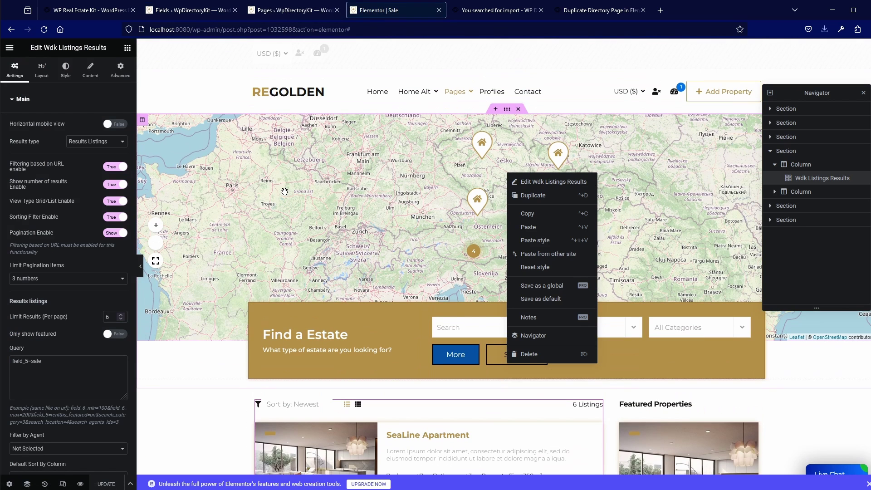
Go to the second page of the Pages list to find the Sale page, briefly checking display options
{"action": "left_click", "coordinate": [288, 11]}
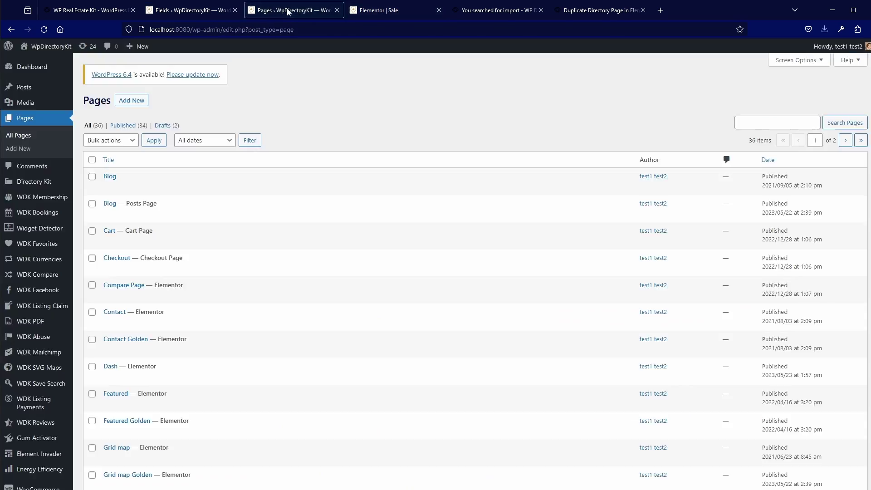
{"action": "scroll", "coordinate": [119, 317], "scroll_direction": "down", "scroll_amount": 6}
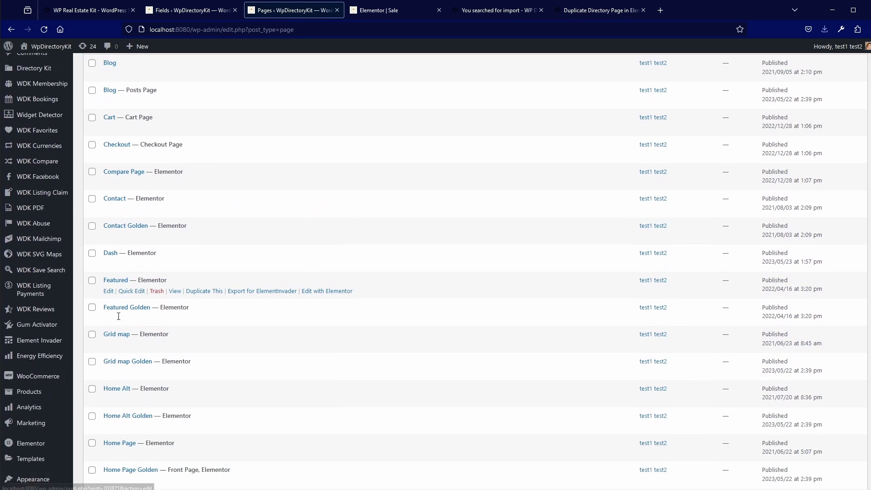
{"action": "scroll", "coordinate": [118, 316], "scroll_direction": "down", "scroll_amount": 1}
{"action": "left_click", "coordinate": [845, 452]}
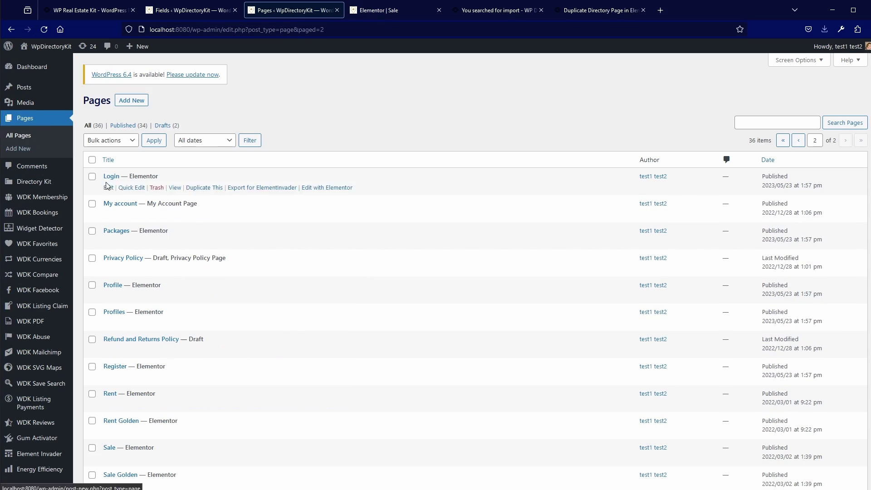
{"action": "scroll", "coordinate": [134, 301], "scroll_direction": "down", "scroll_amount": 2}
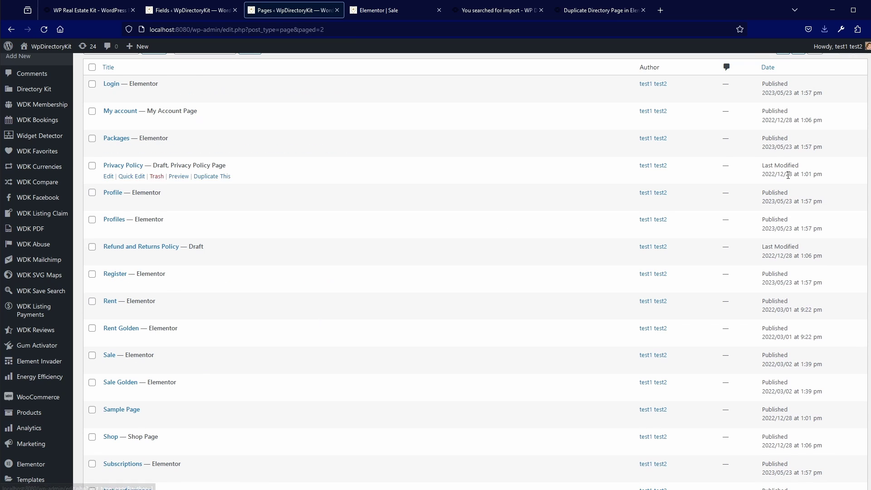
{"action": "scroll", "coordinate": [726, 173], "scroll_direction": "up", "scroll_amount": 2}
{"action": "left_click", "coordinate": [817, 65]}
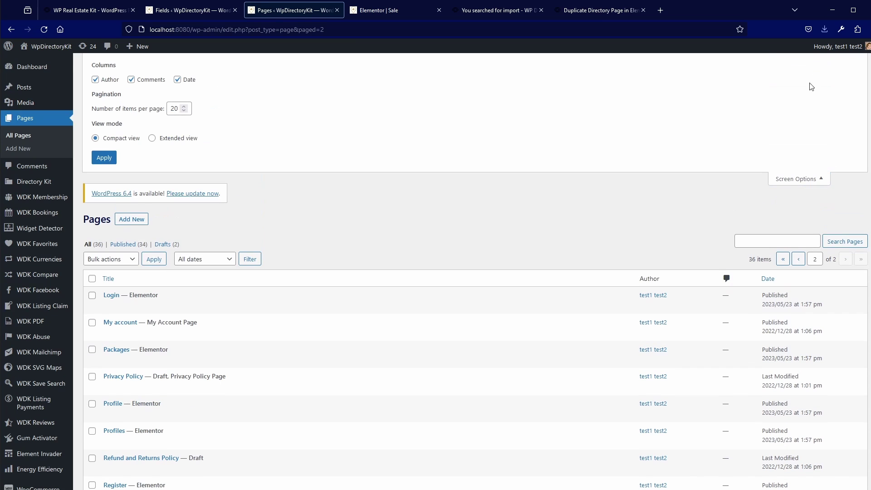
{"action": "left_click", "coordinate": [819, 179]}
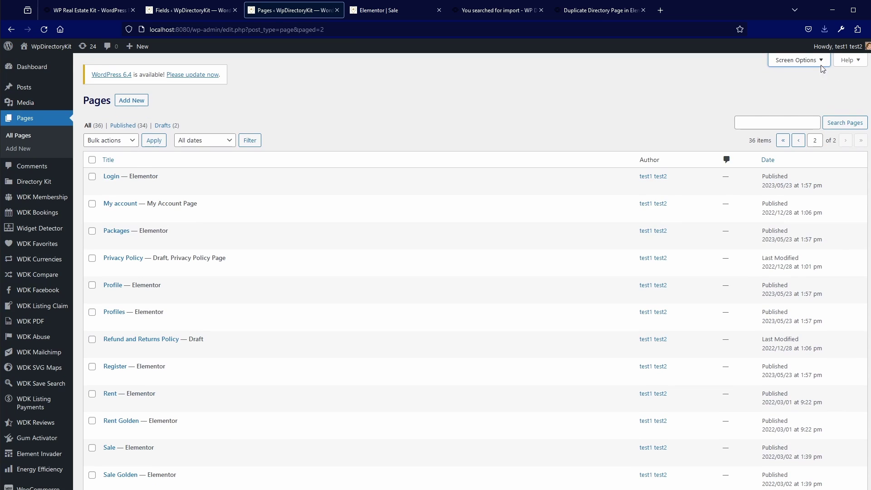
{"action": "scroll", "coordinate": [337, 359], "scroll_direction": "down", "scroll_amount": 5}
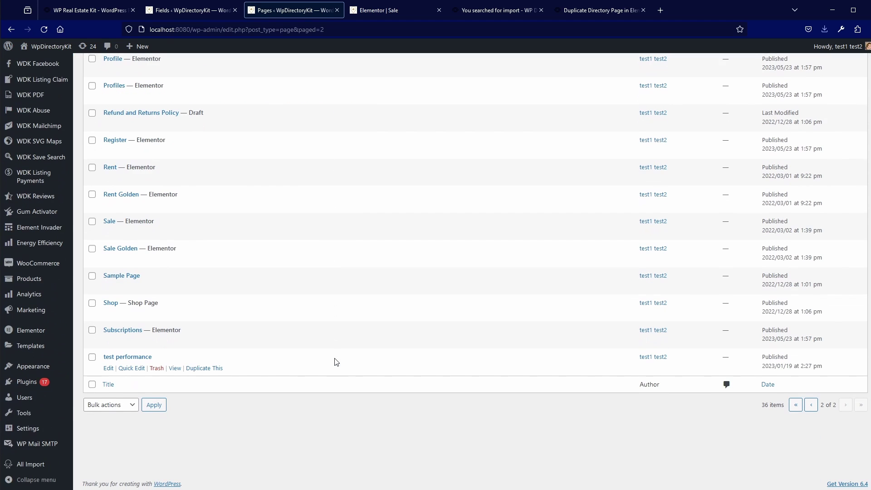
{"action": "scroll", "coordinate": [128, 338], "scroll_direction": "up", "scroll_amount": 2}
Duplicate the Sale page as a draft and find the copy on page 2 of the list
{"action": "left_click", "coordinate": [205, 325]}
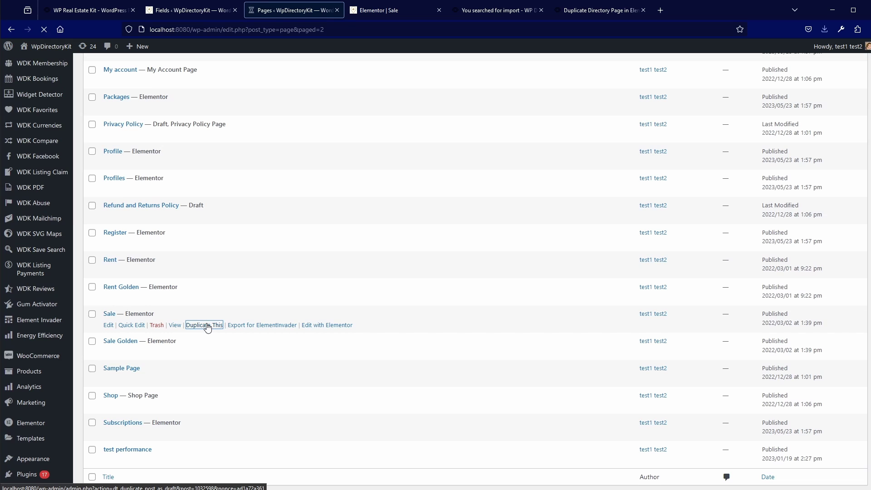
{"action": "scroll", "coordinate": [202, 331], "scroll_direction": "down", "scroll_amount": 4}
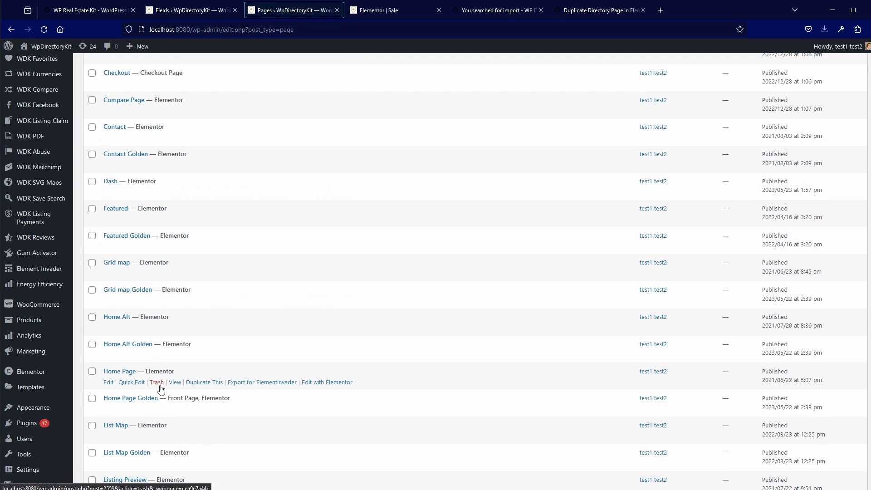
{"action": "scroll", "coordinate": [161, 385], "scroll_direction": "down", "scroll_amount": 1}
{"action": "scroll", "coordinate": [167, 382], "scroll_direction": "down", "scroll_amount": 1}
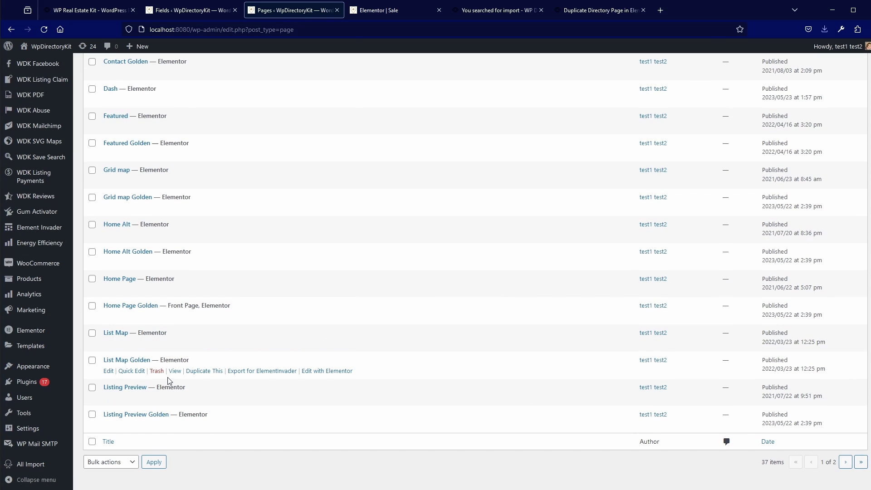
{"action": "left_click", "coordinate": [845, 462]}
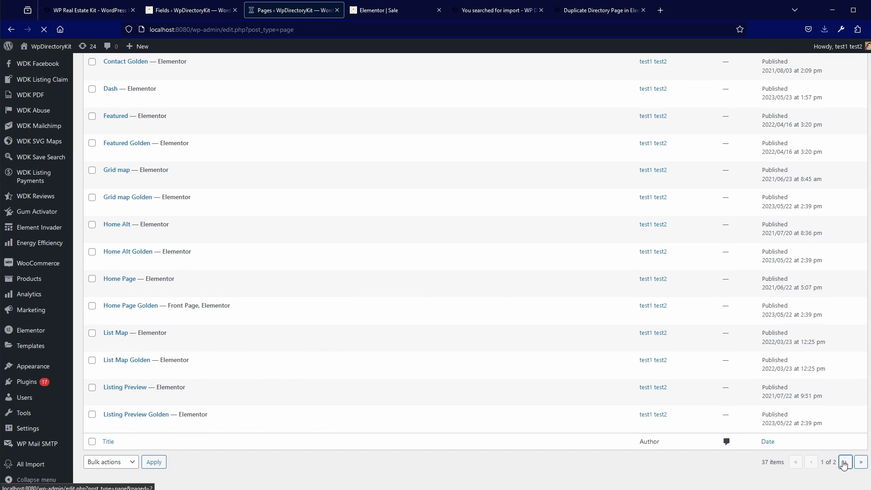
{"action": "scroll", "coordinate": [356, 387], "scroll_direction": "down", "scroll_amount": 4}
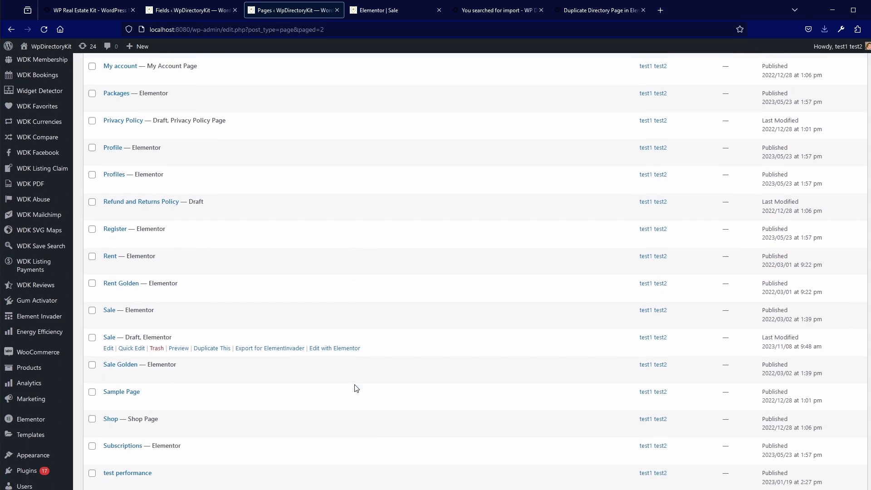
Dismiss the welcome guide, replace the 'Sale' title with 'Zagreb', and publish the page
{"action": "scroll", "coordinate": [356, 387], "scroll_direction": "down", "scroll_amount": 1}
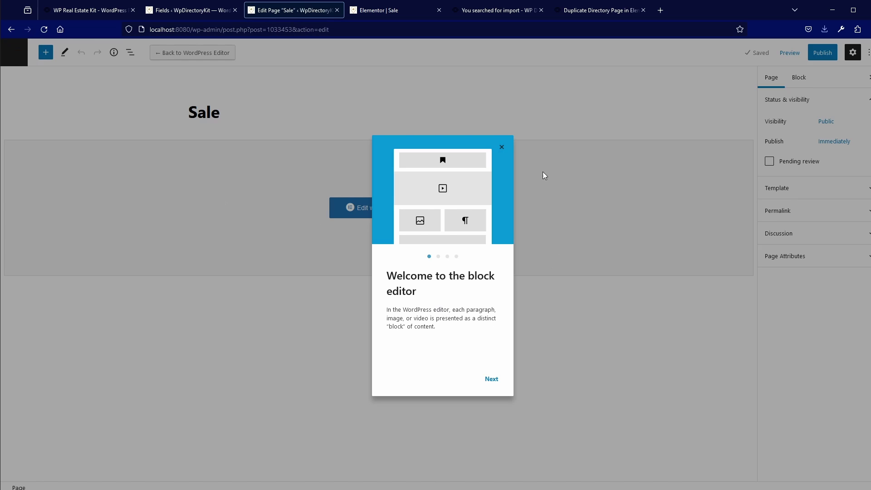
{"action": "left_click", "coordinate": [501, 151]}
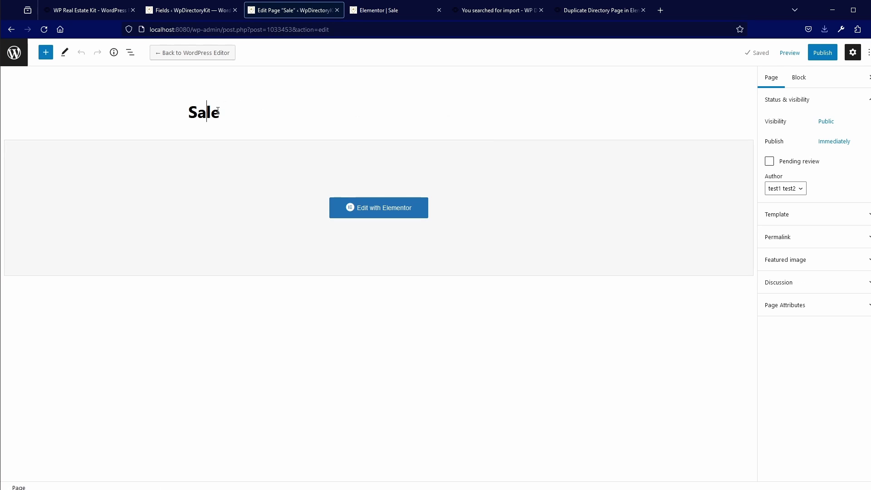
{"action": "left_click_drag", "start_coordinate": [221, 112], "coordinate": [194, 111]}
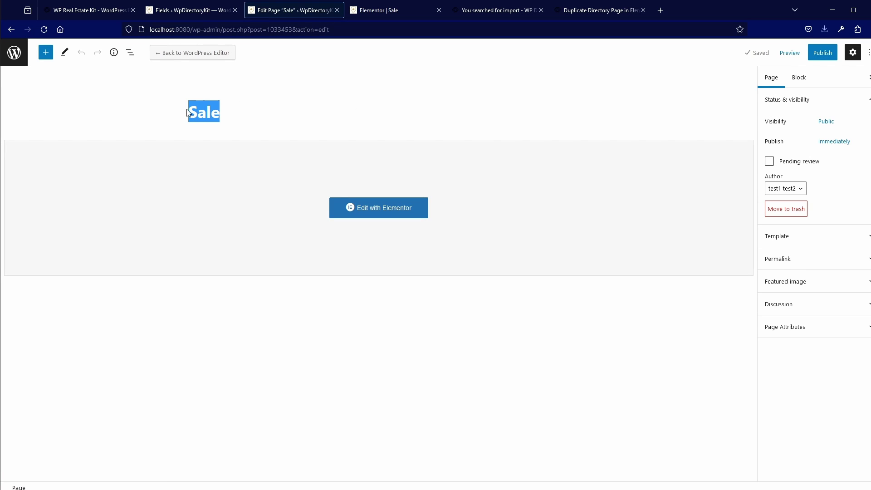
{"action": "type", "text": "Zagreb"}
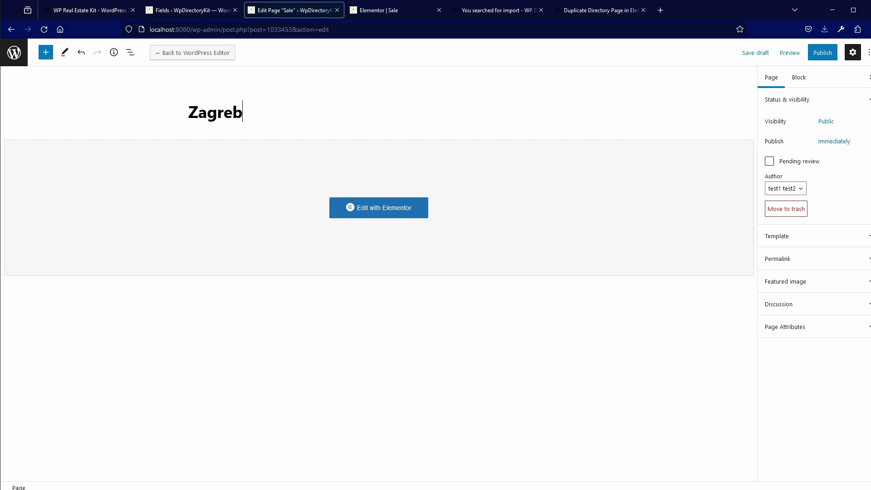
{"action": "key", "text": "BackSpace"}
{"action": "key", "text": "BackSpace"}
{"action": "key", "text": "BackSpace"}
{"action": "key", "text": "BackSpace"}
{"action": "key", "text": "BackSpace"}
{"action": "key", "text": "BackSpace"}
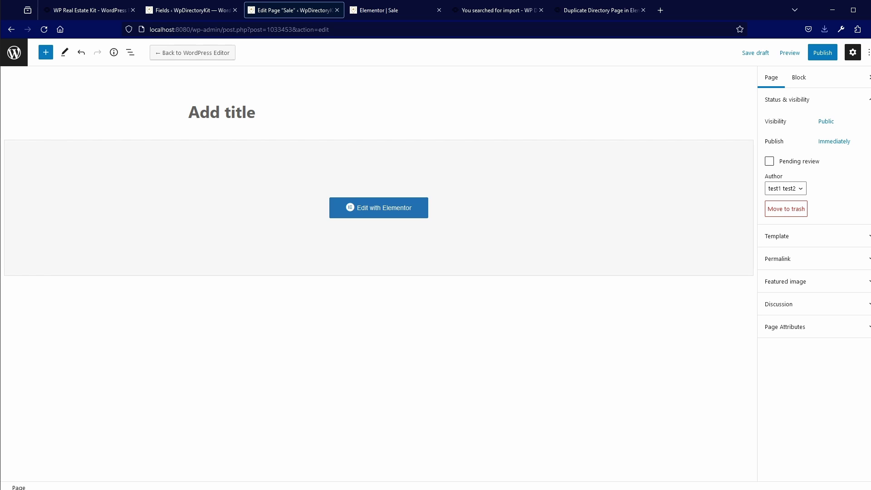
{"action": "type", "text": "Zagreb"}
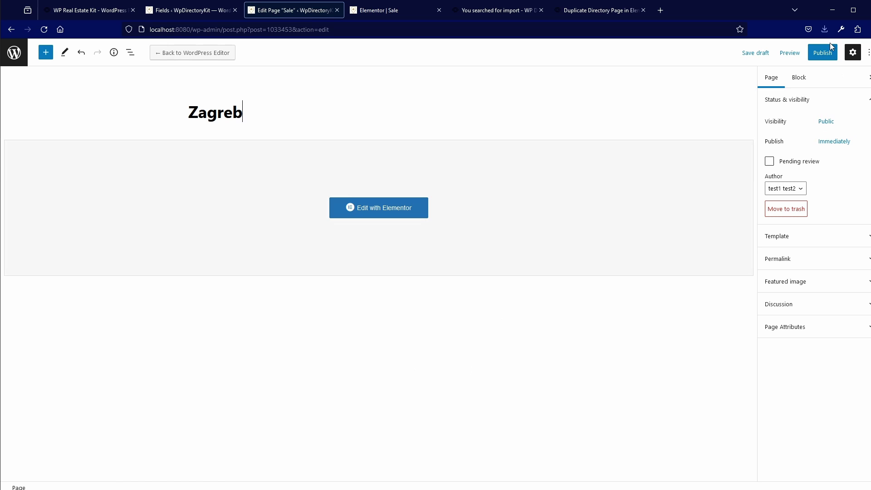
{"action": "left_click", "coordinate": [823, 54]}
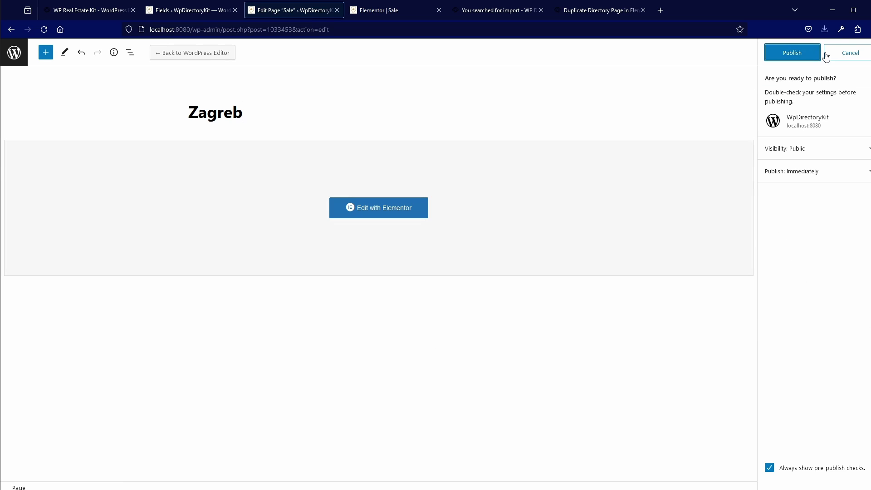
{"action": "left_click", "coordinate": [792, 54]}
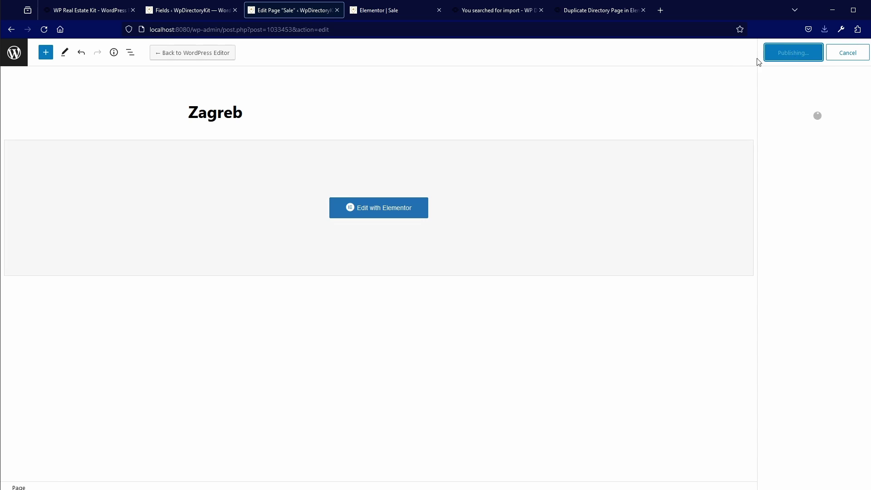
Open the Zagreb page in Elementor and show the listings widget's general settings
{"action": "left_click", "coordinate": [371, 213]}
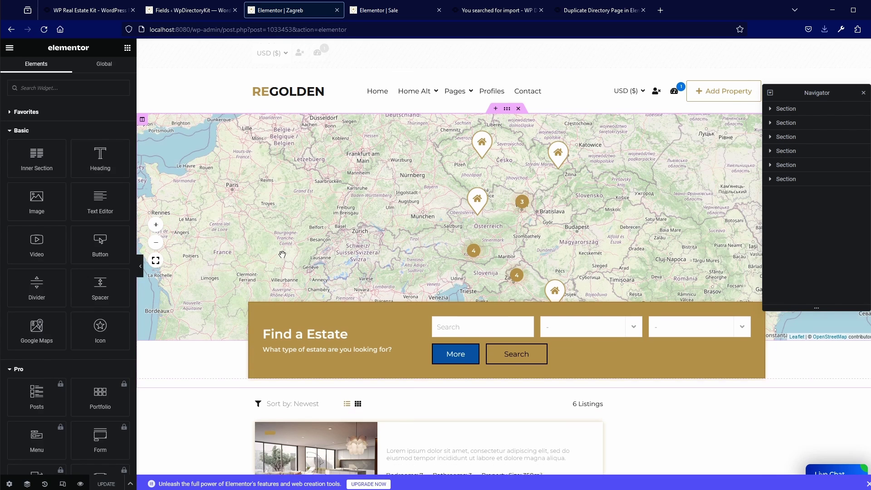
{"action": "scroll", "coordinate": [282, 259], "scroll_direction": "down", "scroll_amount": 4}
{"action": "scroll", "coordinate": [284, 259], "scroll_direction": "up", "scroll_amount": 4}
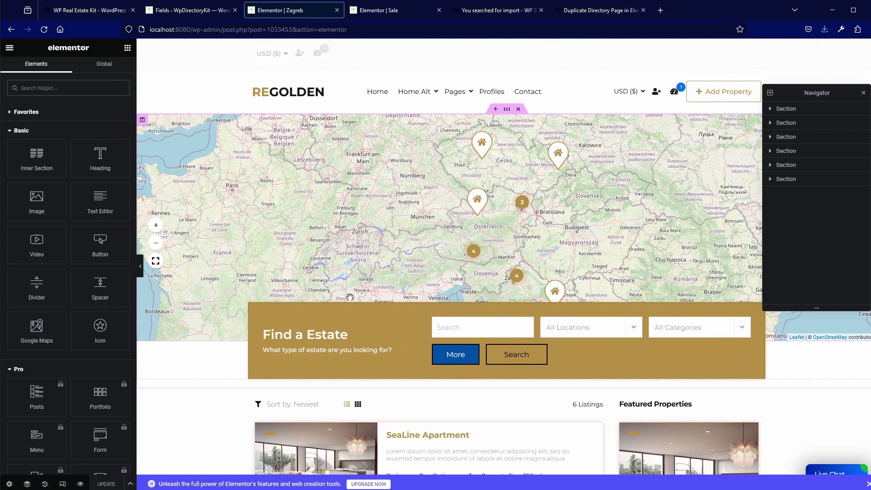
{"action": "scroll", "coordinate": [350, 296], "scroll_direction": "down", "scroll_amount": 5}
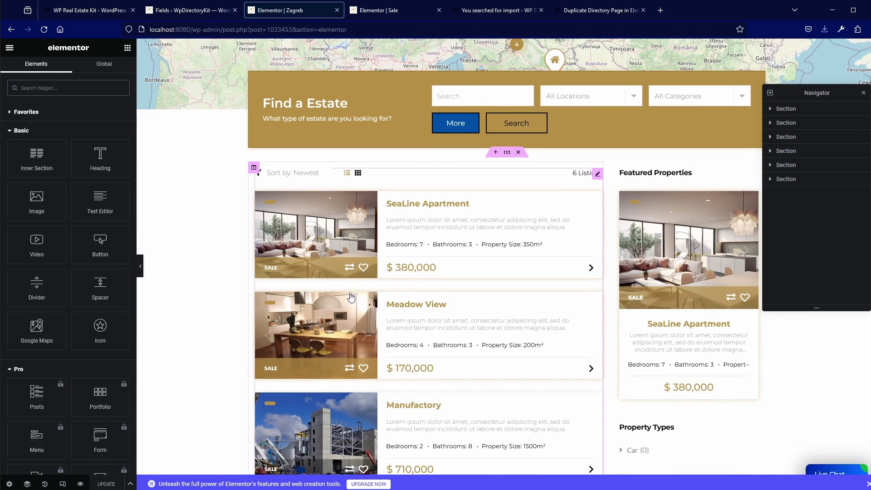
{"action": "left_click", "coordinate": [371, 240]}
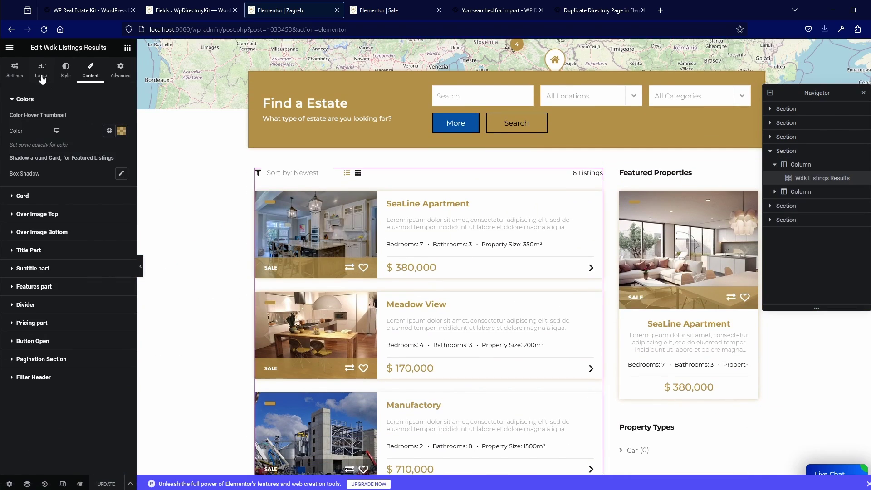
{"action": "left_click", "coordinate": [22, 76]}
{"action": "scroll", "coordinate": [59, 336], "scroll_direction": "down", "scroll_amount": 2}
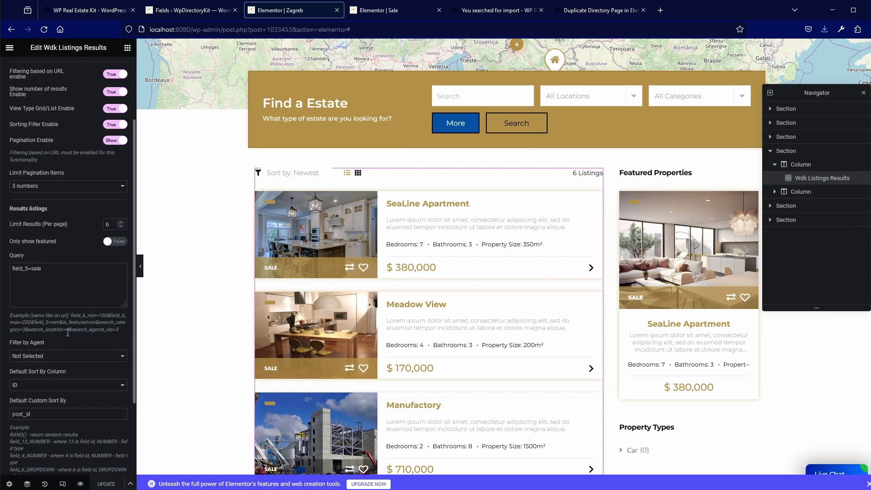
Replace the field_5=sale query with search_location=4
{"action": "left_click_drag", "start_coordinate": [69, 329], "coordinate": [36, 330]}
{"action": "left_click", "coordinate": [31, 296]}
{"action": "key", "text": "ctrl+a"}
{"action": "key", "text": "ctrl+v"}
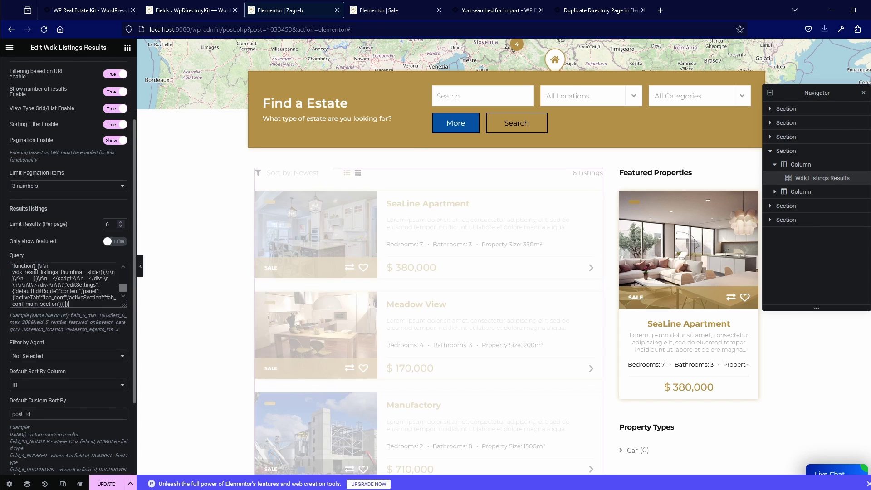
{"action": "key", "text": "BackSpace"}
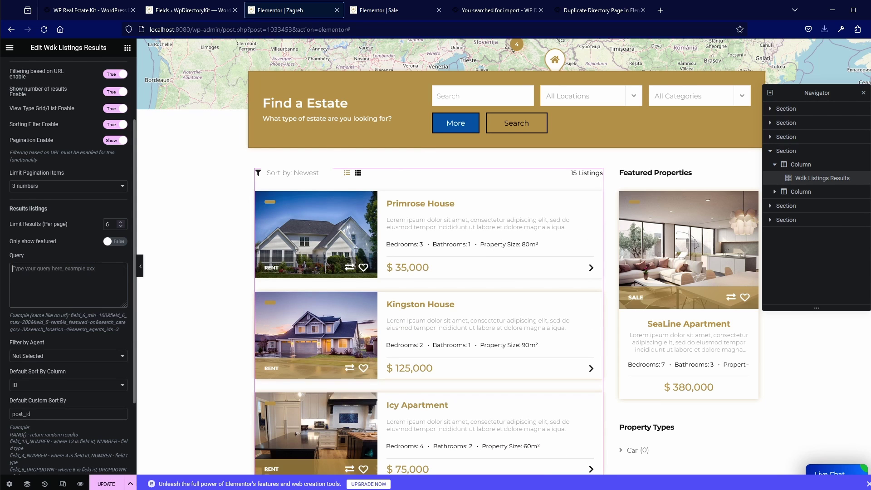
{"action": "type", "text": "search"}
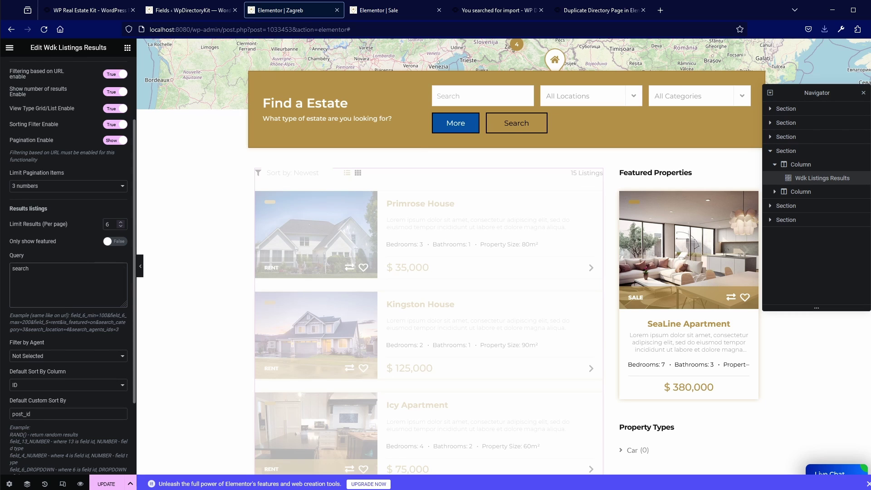
{"action": "type", "text": "_location"}
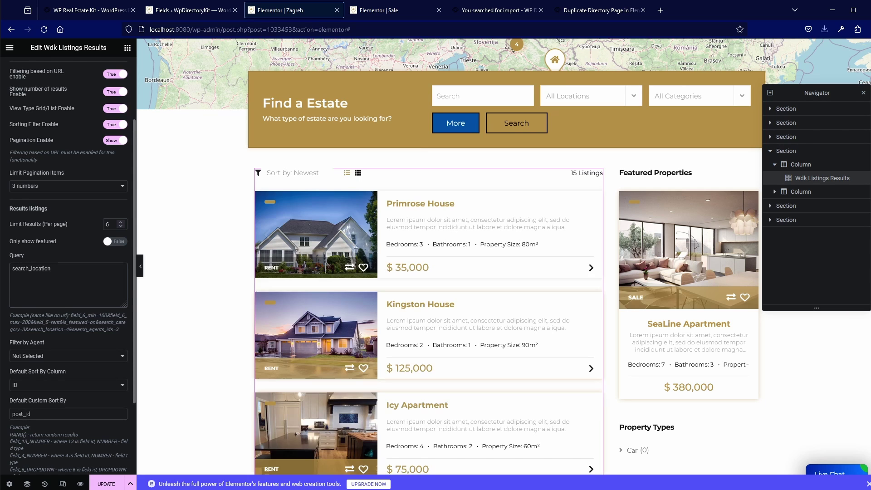
{"action": "type", "text": "=4"}
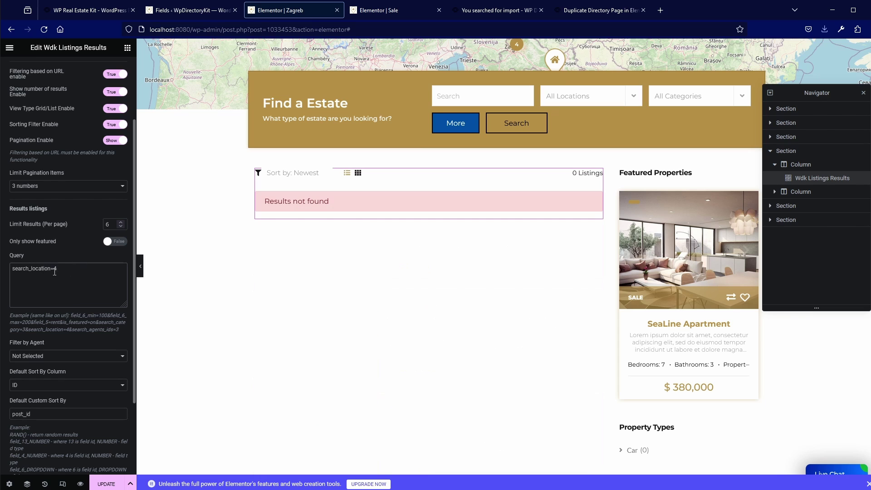
Copy Zagreb's location ID 113 from Locations, set the query to search_location=113, and update the page
{"action": "left_click", "coordinate": [187, 10]}
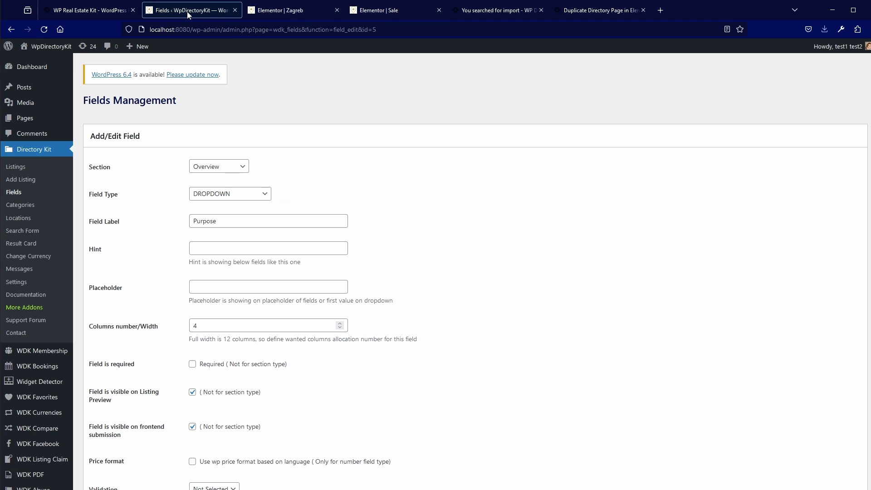
{"action": "left_click", "coordinate": [18, 219]}
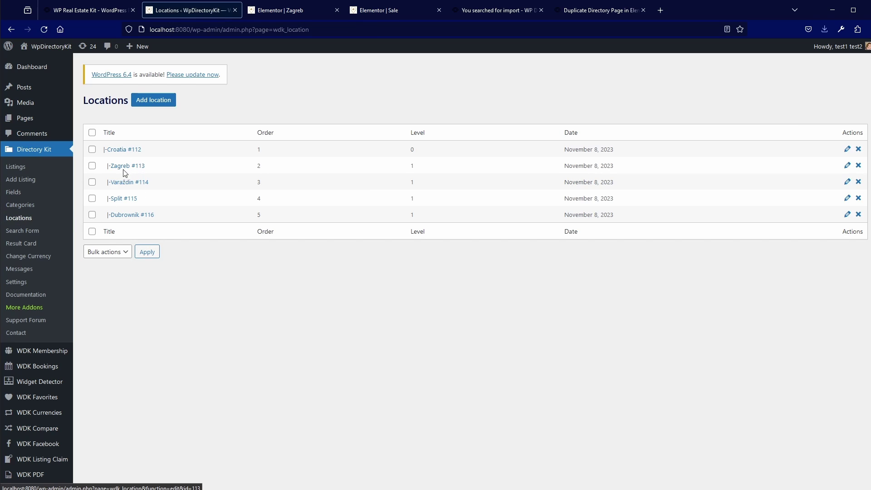
{"action": "left_click_drag", "start_coordinate": [135, 166], "coordinate": [144, 173]}
{"action": "key", "text": "ctrl+c"}
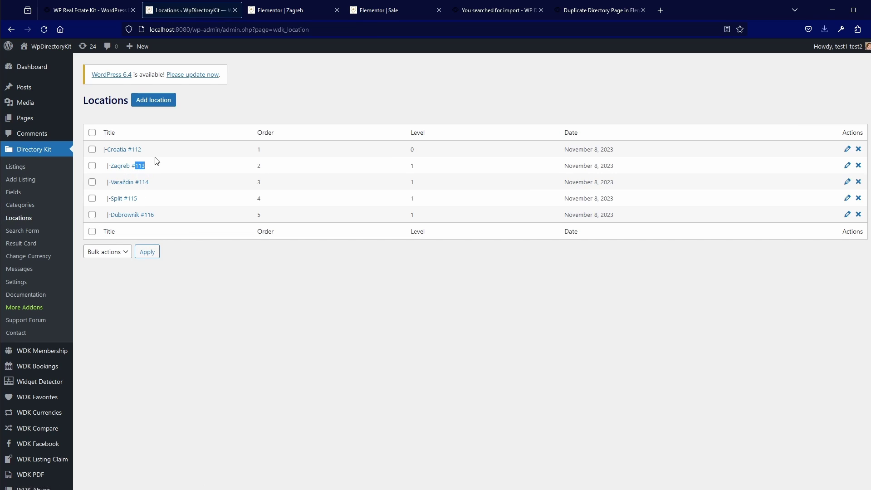
{"action": "left_click", "coordinate": [284, 4]}
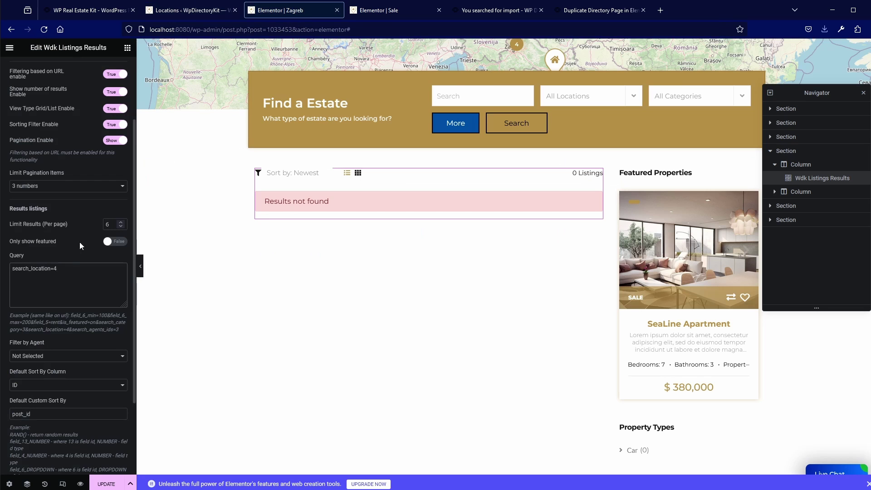
{"action": "key", "text": "ctrl+v"}
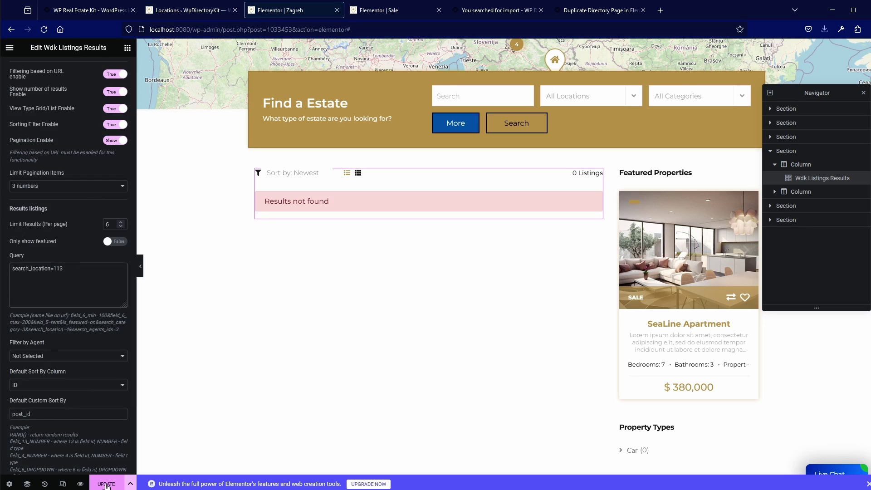
{"action": "left_click", "coordinate": [106, 484]}
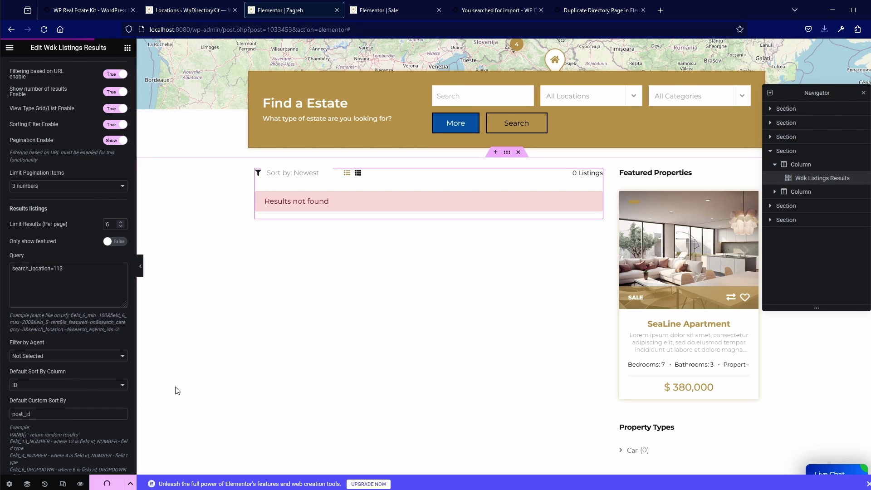
{"action": "scroll", "coordinate": [176, 389], "scroll_direction": "up", "scroll_amount": 3}
{"action": "left_click", "coordinate": [212, 137]}
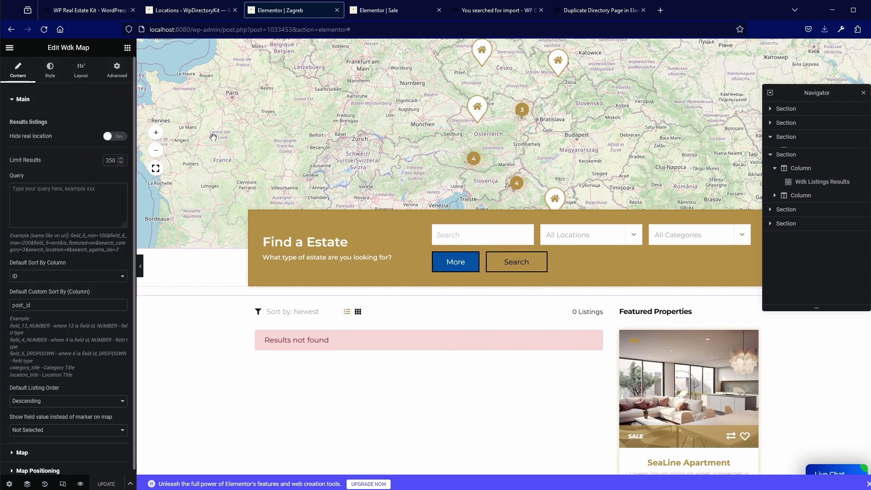
{"action": "left_click", "coordinate": [457, 239]}
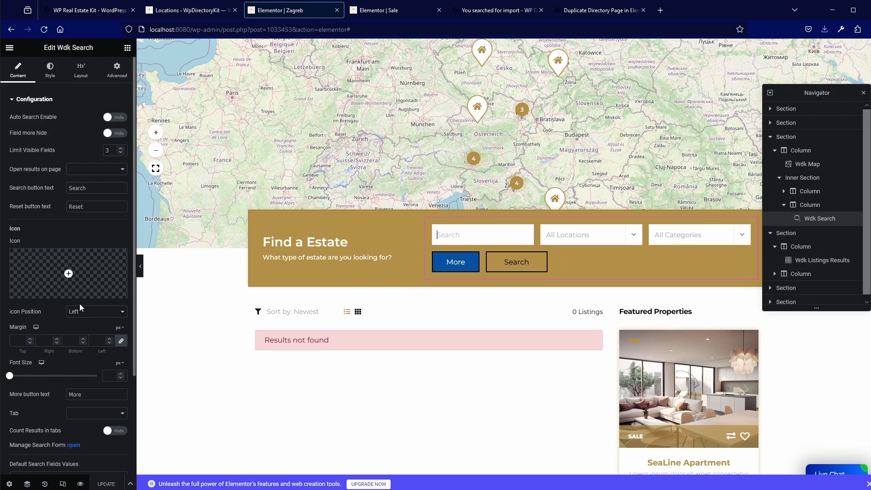
{"action": "scroll", "coordinate": [79, 304], "scroll_direction": "down", "scroll_amount": 3}
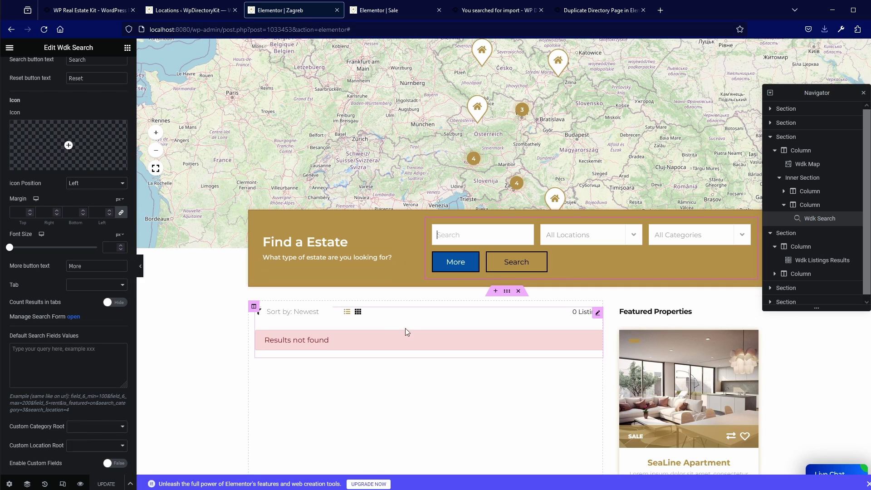
{"action": "left_click", "coordinate": [372, 341]}
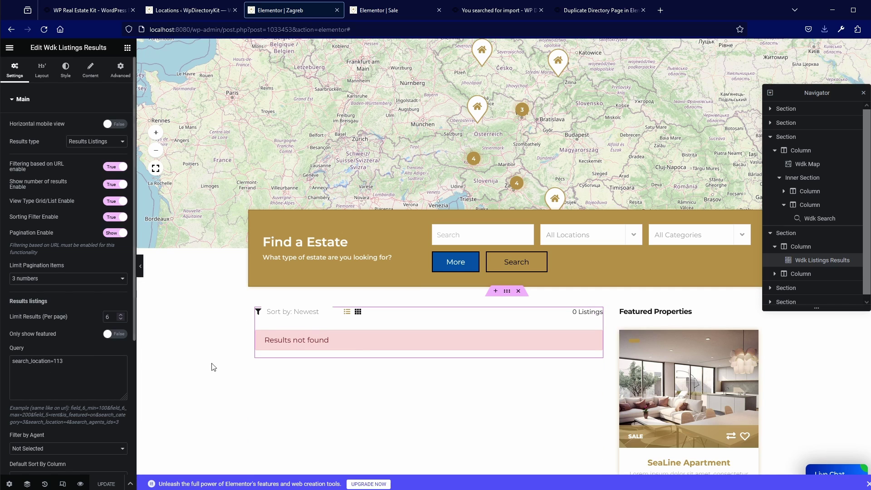
Switch to the WordPress admin Locations page and scroll down the admin sidebar
{"action": "left_click", "coordinate": [200, 11]}
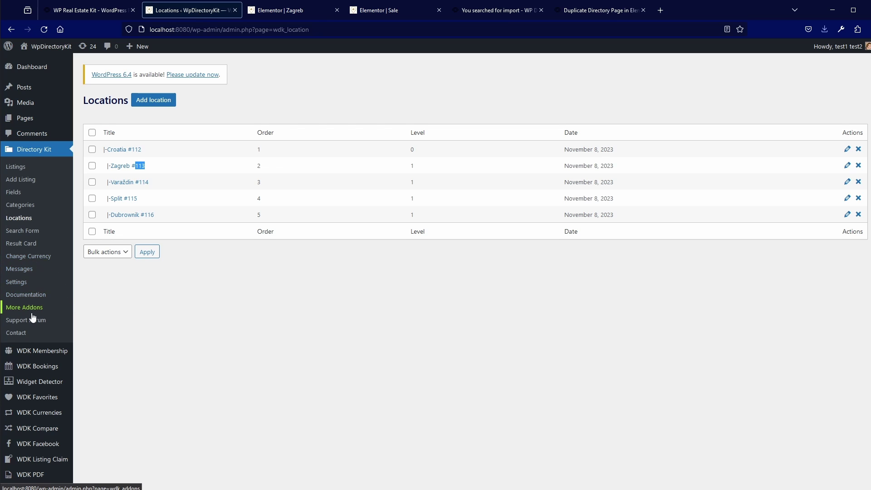
{"action": "scroll", "coordinate": [32, 316], "scroll_direction": "down", "scroll_amount": 1}
{"action": "scroll", "coordinate": [33, 316], "scroll_direction": "down", "scroll_amount": 5}
{"action": "scroll", "coordinate": [33, 317], "scroll_direction": "up", "scroll_amount": 10}
{"action": "scroll", "coordinate": [53, 362], "scroll_direction": "down", "scroll_amount": 8}
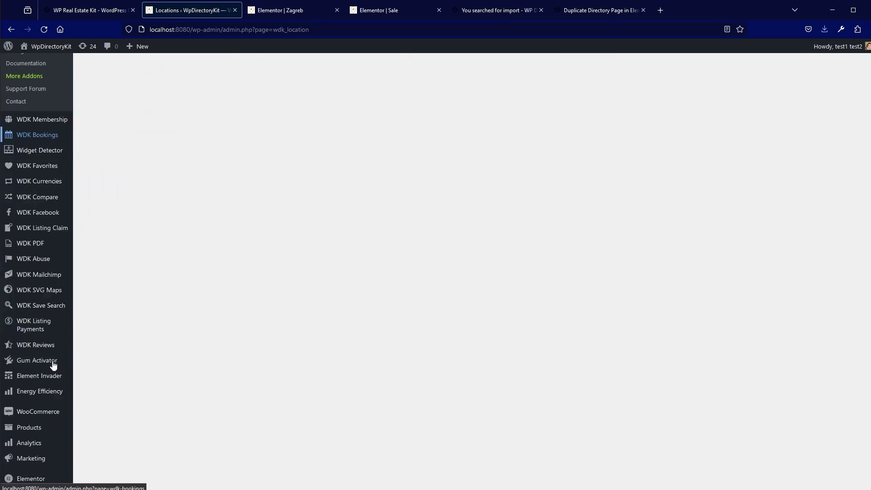
Add the Zagreb page to Menu 1, nest it under Pages, and save the menu
{"action": "mouse_move", "coordinate": [48, 366]}
{"action": "left_click", "coordinate": [99, 363]}
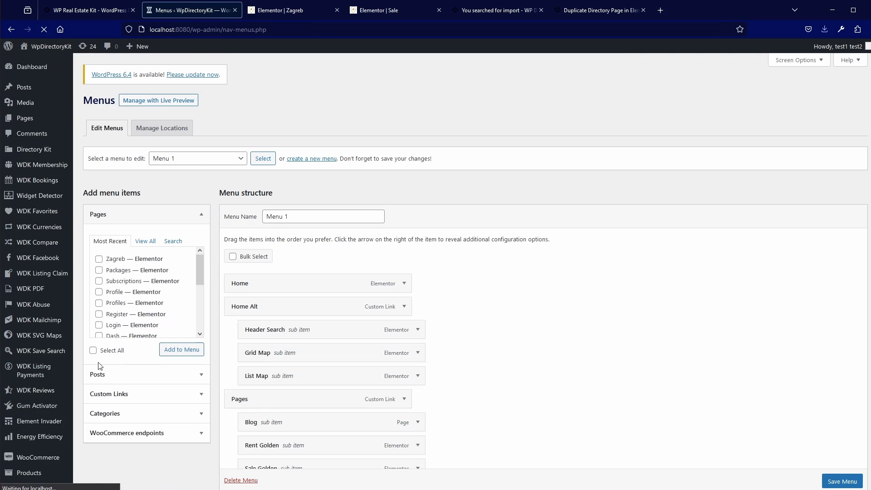
{"action": "scroll", "coordinate": [272, 354], "scroll_direction": "down", "scroll_amount": 4}
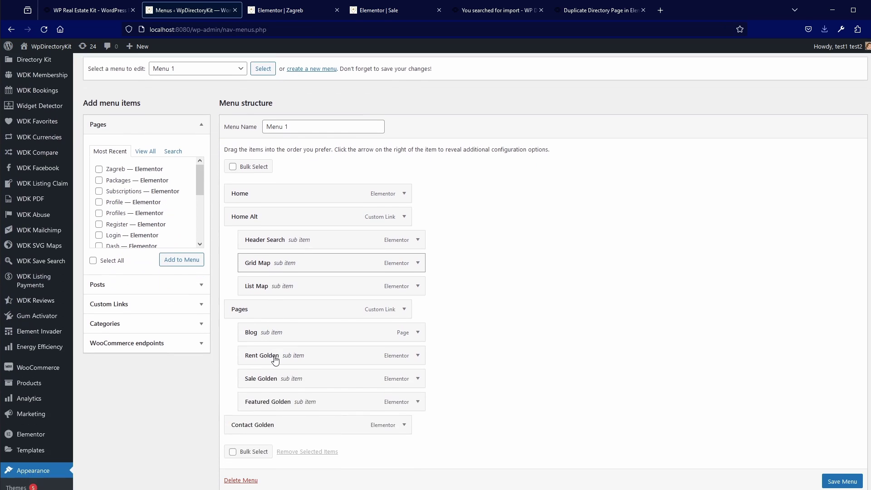
{"action": "scroll", "coordinate": [264, 340], "scroll_direction": "up", "scroll_amount": 2}
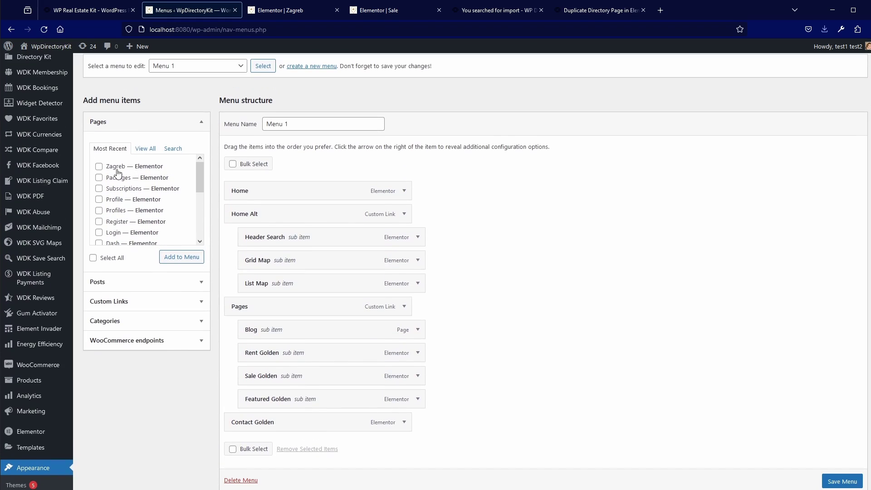
{"action": "left_click", "coordinate": [99, 166]}
{"action": "left_click", "coordinate": [178, 257]}
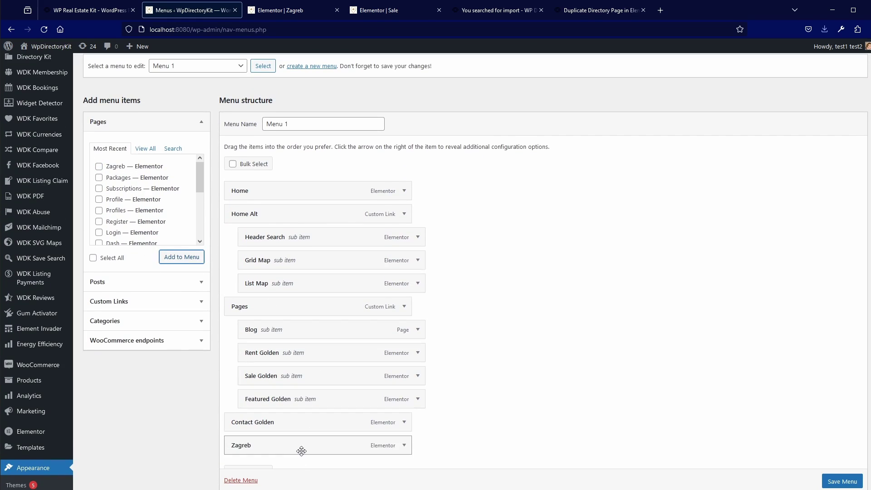
{"action": "left_click_drag", "start_coordinate": [301, 451], "coordinate": [314, 404]}
{"action": "left_click", "coordinate": [856, 482]}
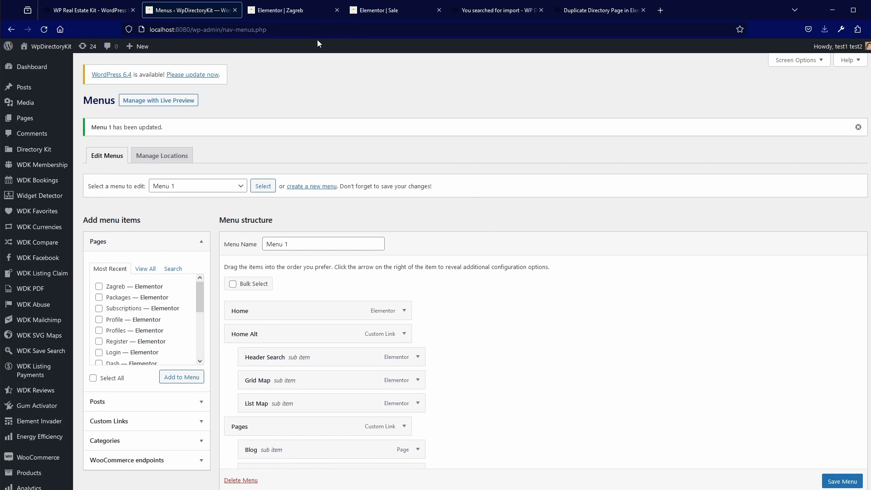
Open the Primrose House listing, set its location to Zagreb, and save
{"action": "mouse_move", "coordinate": [41, 149]}
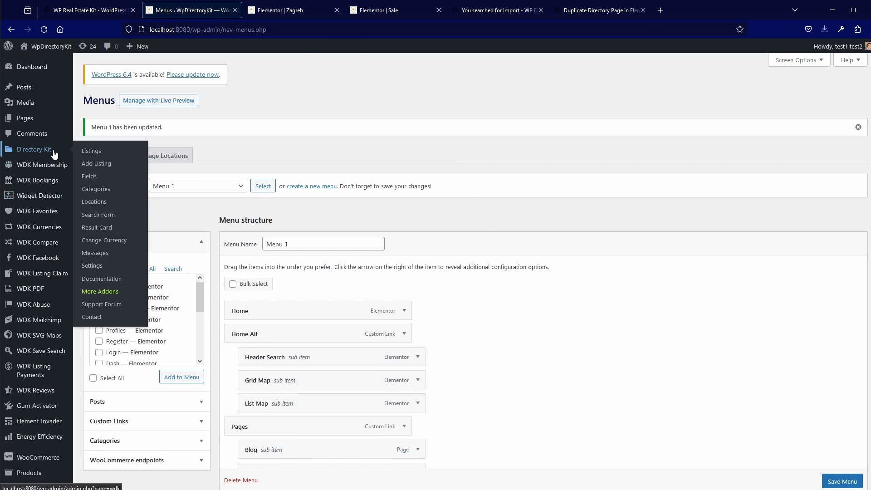
{"action": "left_click", "coordinate": [97, 155]}
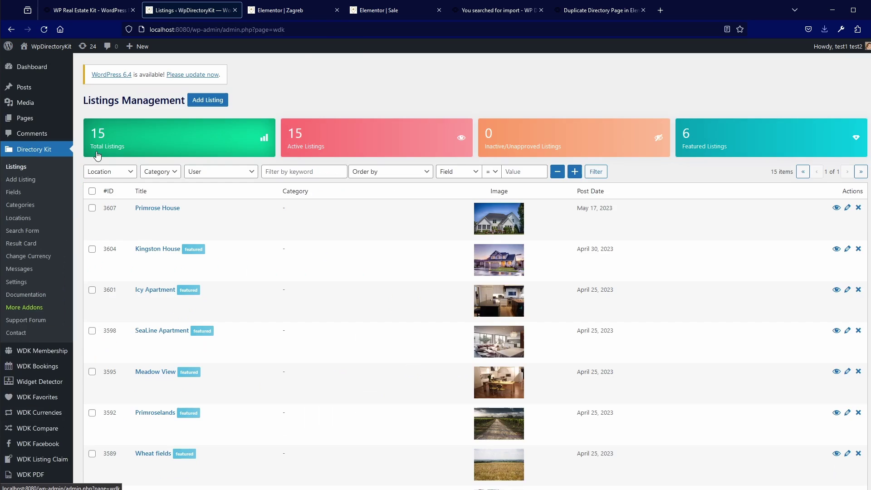
{"action": "left_click", "coordinate": [140, 218]}
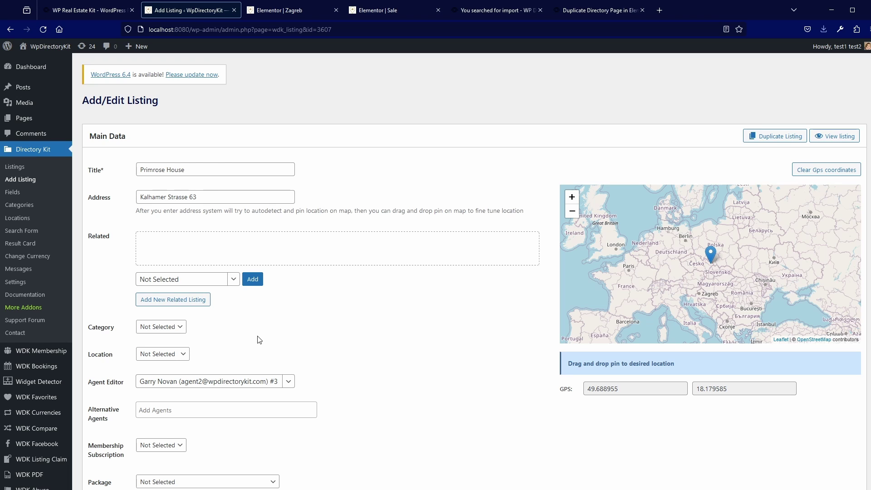
{"action": "scroll", "coordinate": [178, 321], "scroll_direction": "down", "scroll_amount": 2}
{"action": "left_click", "coordinate": [171, 307]}
{"action": "left_click", "coordinate": [170, 350]}
{"action": "left_click", "coordinate": [171, 364]}
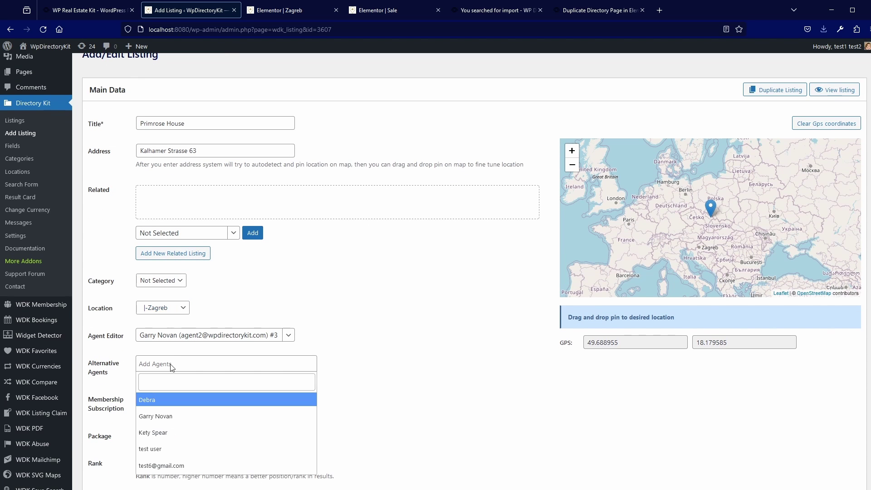
{"action": "left_click", "coordinate": [203, 121]}
{"action": "key", "text": "Return"}
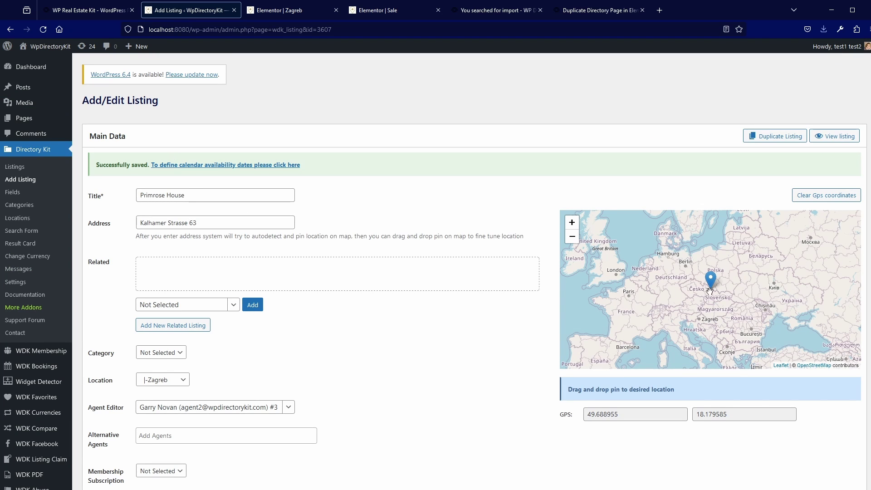
{"action": "left_click_drag", "start_coordinate": [710, 280], "coordinate": [698, 309]}
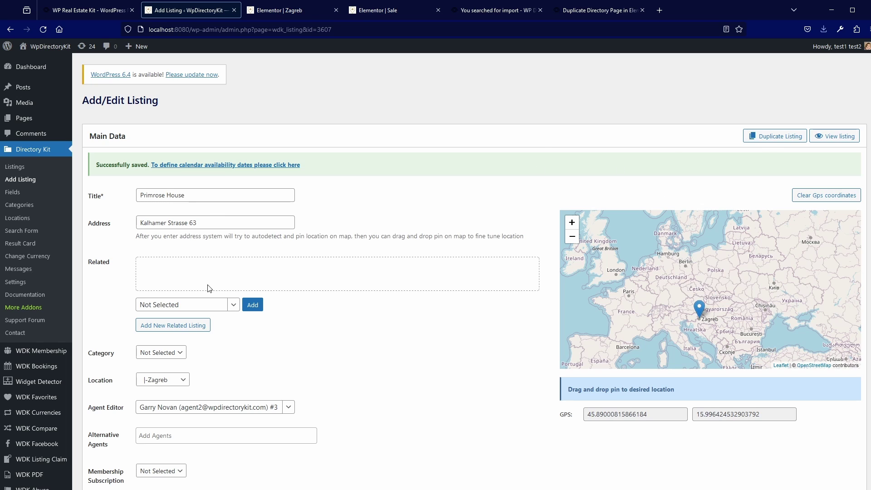
{"action": "left_click", "coordinate": [208, 222]}
{"action": "left_click_drag", "start_coordinate": [208, 222], "coordinate": [107, 223]}
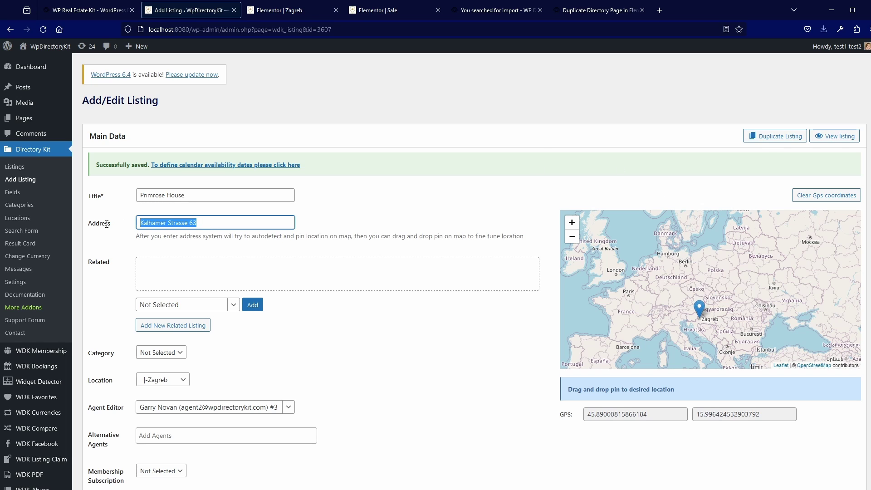
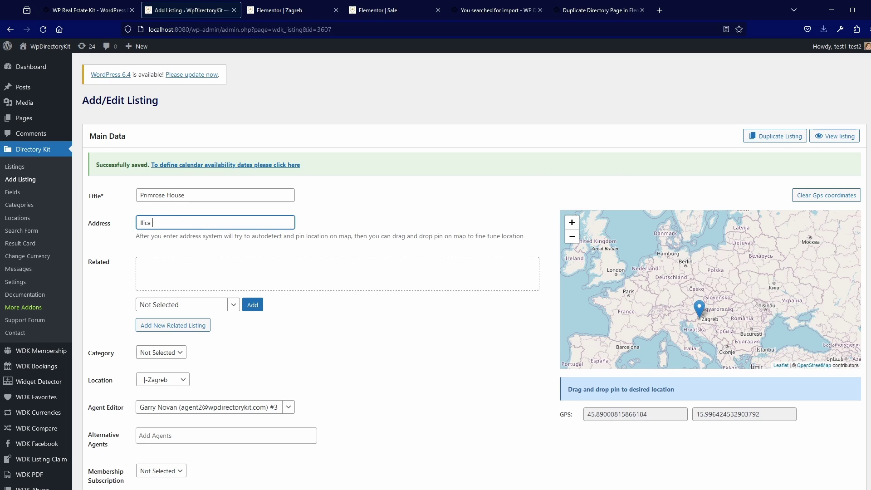
{"action": "key", "text": "Return"}
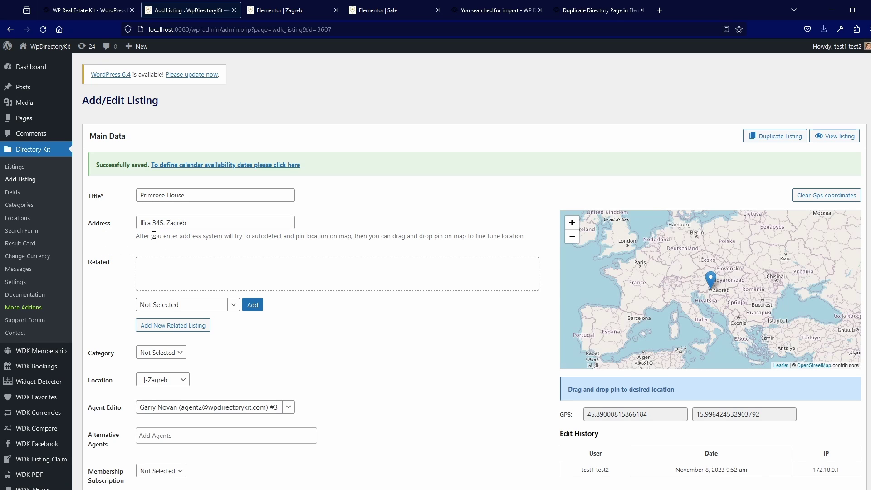
{"action": "left_click", "coordinate": [42, 48]}
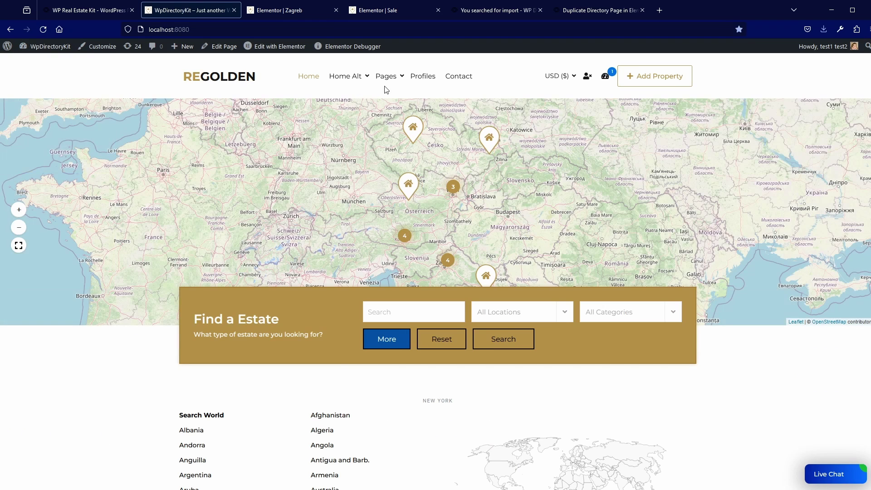
Open Appearance > Menus to review Menu 1 with Zagreb nested under Pages
{"action": "mouse_move", "coordinate": [396, 80]}
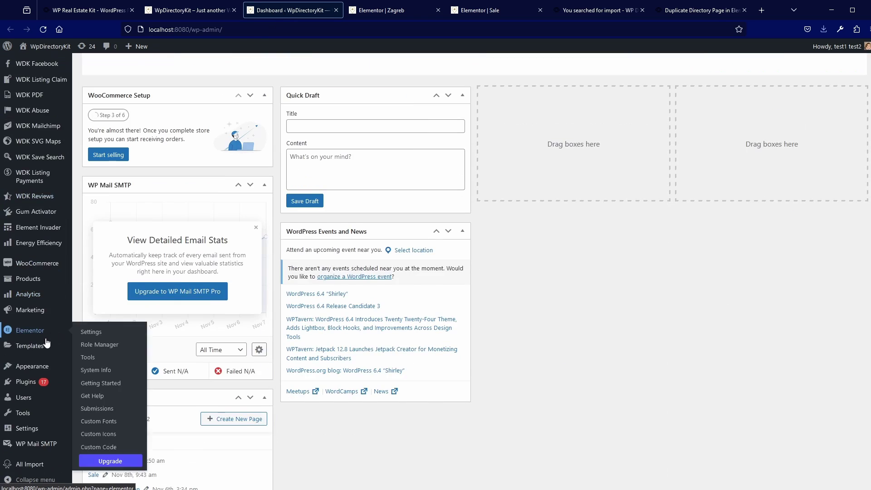
{"action": "mouse_move", "coordinate": [27, 366]}
{"action": "left_click", "coordinate": [94, 382]}
{"action": "scroll", "coordinate": [162, 375], "scroll_direction": "down", "scroll_amount": 3}
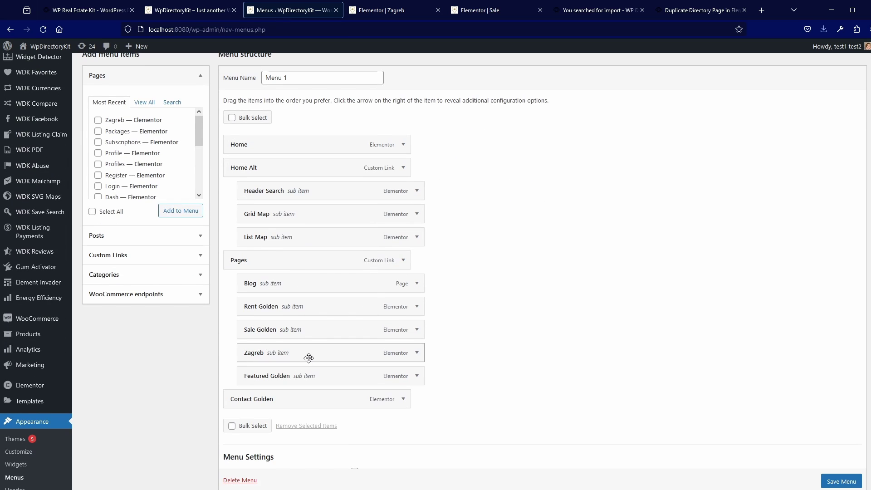
{"action": "scroll", "coordinate": [309, 359], "scroll_direction": "up", "scroll_amount": 3}
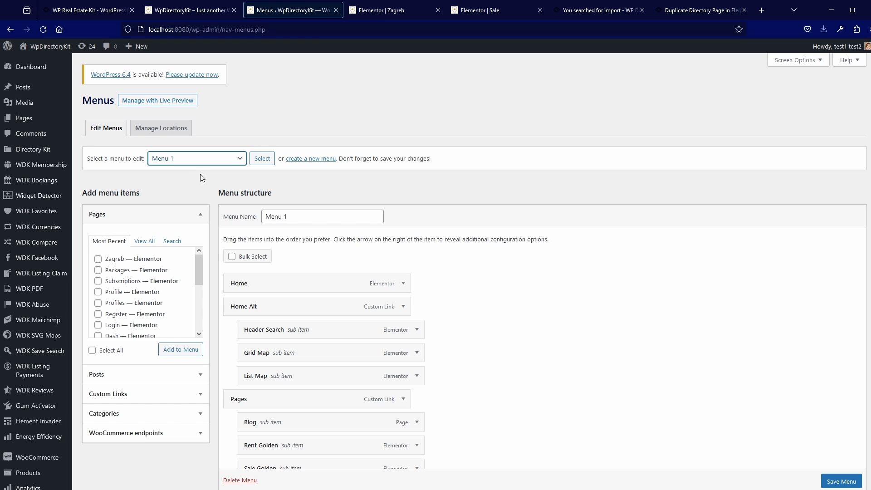
Load Menu Golden for editing in the menu editor
{"action": "key", "text": "Down"}
{"action": "left_click", "coordinate": [259, 160]}
{"action": "scroll", "coordinate": [216, 354], "scroll_direction": "down", "scroll_amount": 3}
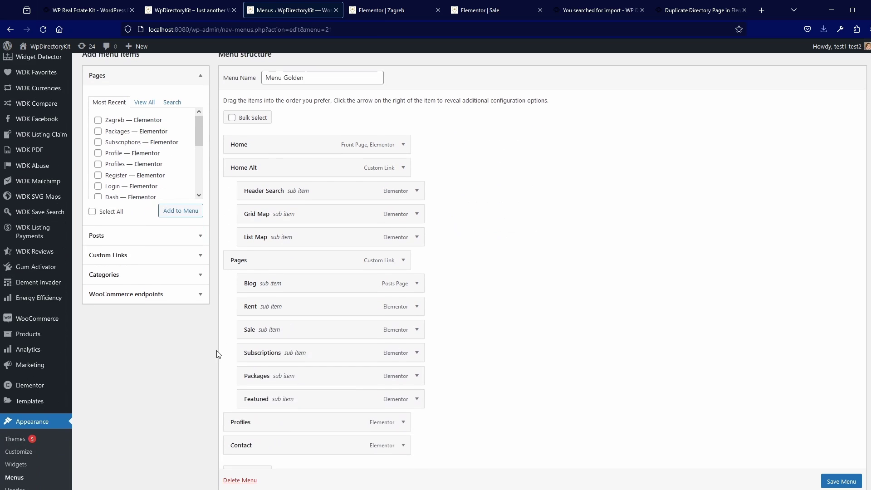
{"action": "scroll", "coordinate": [213, 353], "scroll_direction": "up", "scroll_amount": 1}
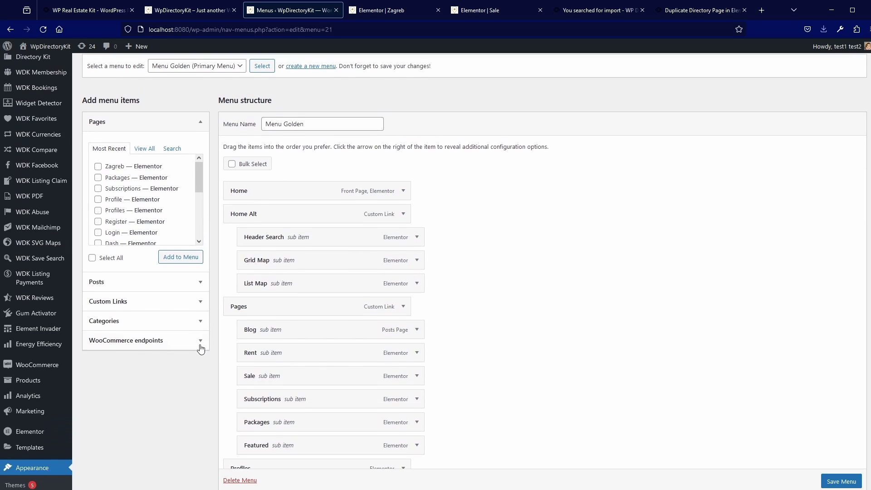
Add the Zagreb page as a sub-item under Pages after Sale and save the menu
{"action": "left_click", "coordinate": [98, 166]}
{"action": "left_click", "coordinate": [182, 257]}
{"action": "scroll", "coordinate": [252, 338], "scroll_direction": "down", "scroll_amount": 1}
{"action": "scroll", "coordinate": [253, 338], "scroll_direction": "down", "scroll_amount": 4}
{"action": "left_click_drag", "start_coordinate": [267, 330], "coordinate": [281, 217]}
{"action": "left_click", "coordinate": [841, 461]}
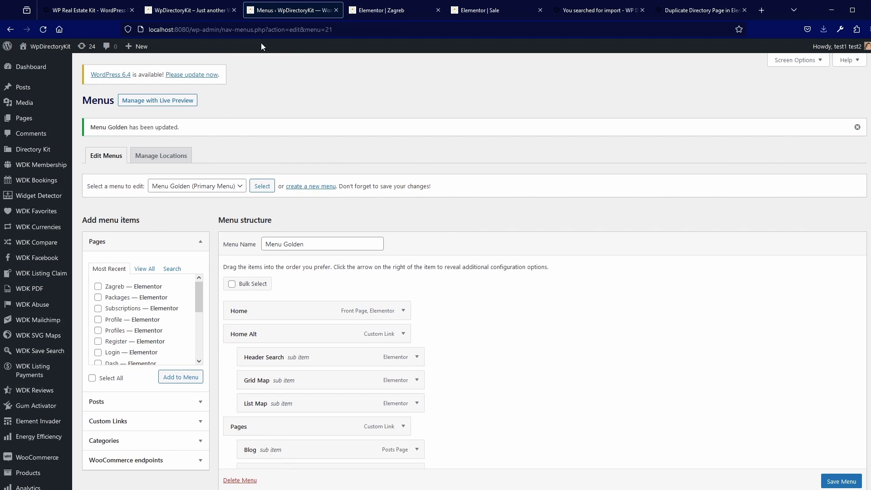
Reload the front end and view the Zagreb page listing Primrose House 2, then return to the documentation
{"action": "left_click", "coordinate": [203, 12]}
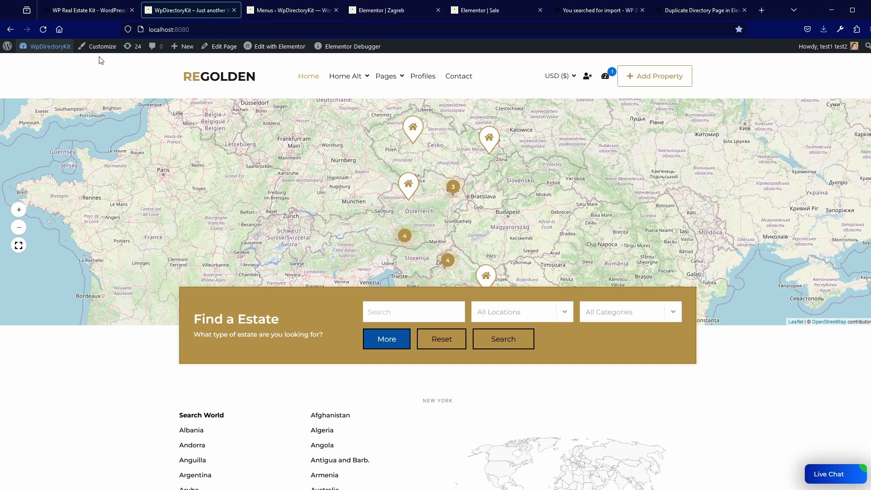
{"action": "left_click", "coordinate": [43, 31]}
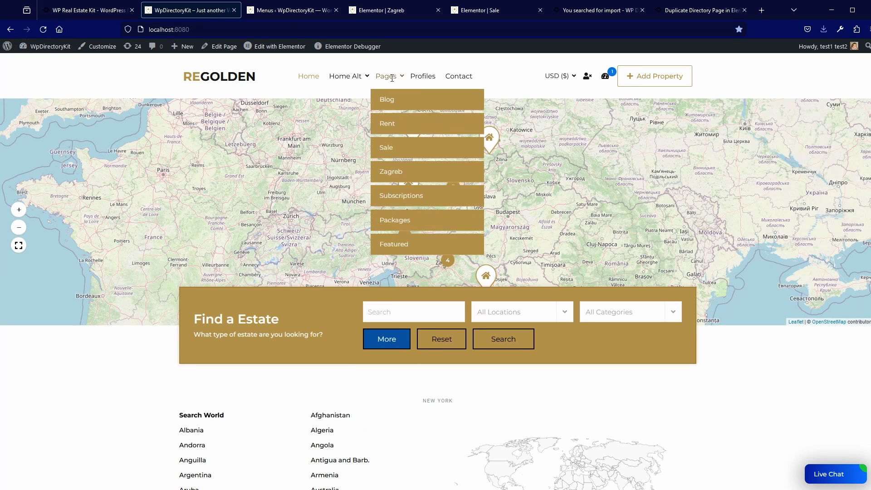
{"action": "left_click", "coordinate": [395, 170]}
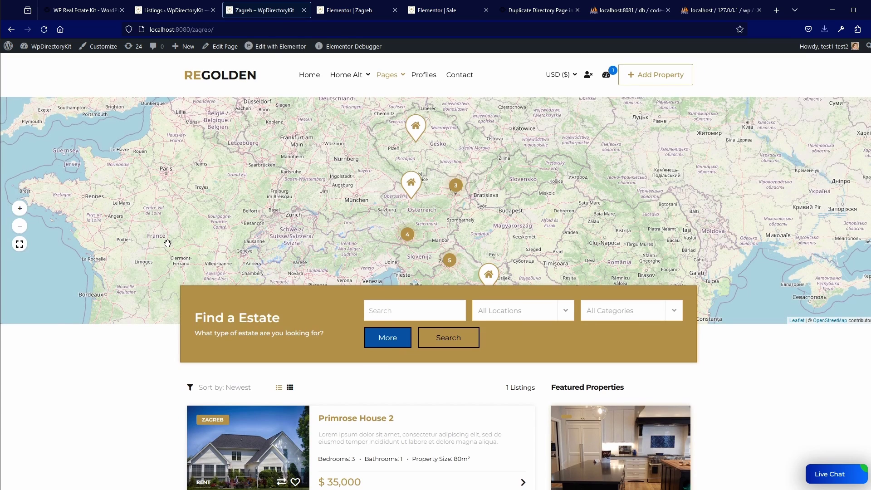
{"action": "scroll", "coordinate": [169, 247], "scroll_direction": "down", "scroll_amount": 2}
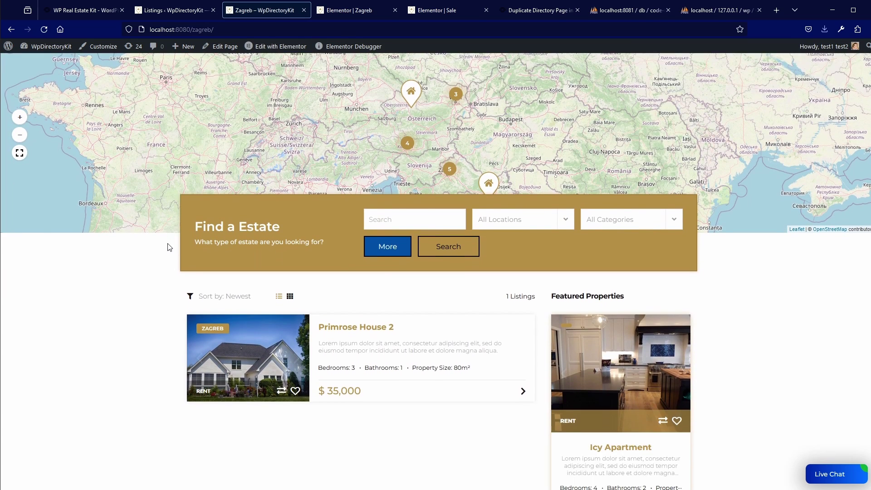
{"action": "scroll", "coordinate": [170, 248], "scroll_direction": "down", "scroll_amount": 1}
{"action": "mouse_move", "coordinate": [269, 326]}
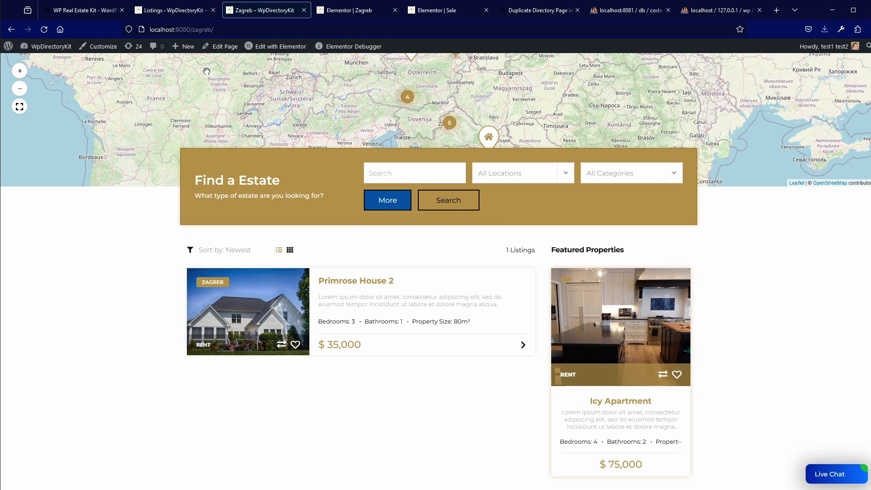
{"action": "left_click", "coordinate": [92, 12]}
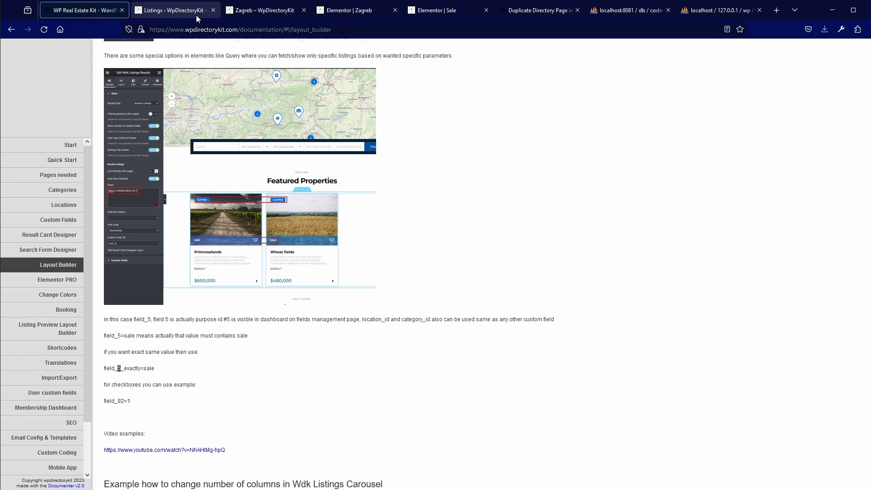
Go from the Duplicate Directory Page article to the WP Directory Kit plugins list
{"action": "left_click", "coordinate": [537, 10]}
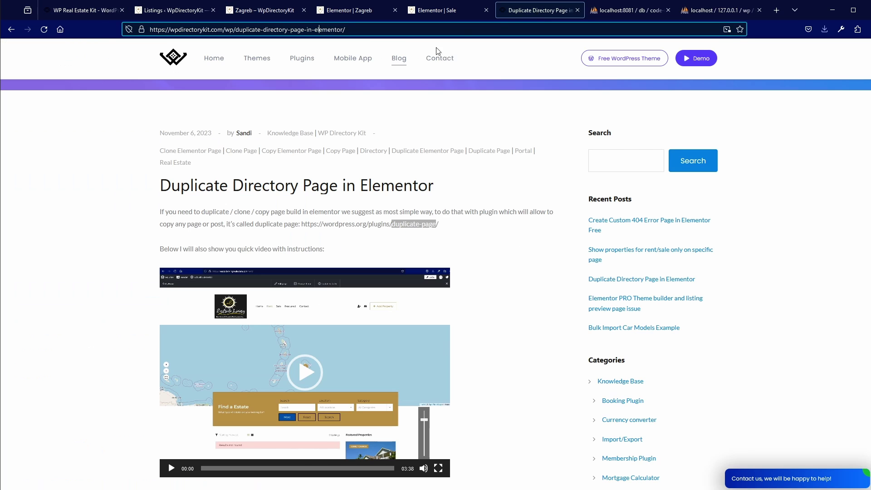
{"action": "left_click", "coordinate": [297, 58]}
{"action": "scroll", "coordinate": [236, 295], "scroll_direction": "down", "scroll_amount": 5}
{"action": "scroll", "coordinate": [232, 309], "scroll_direction": "down", "scroll_amount": 10}
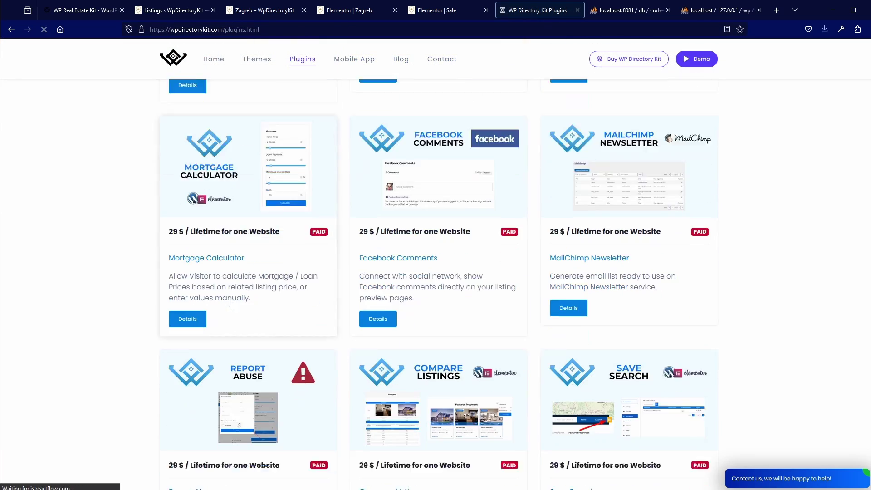
{"action": "scroll", "coordinate": [231, 305], "scroll_direction": "down", "scroll_amount": 10}
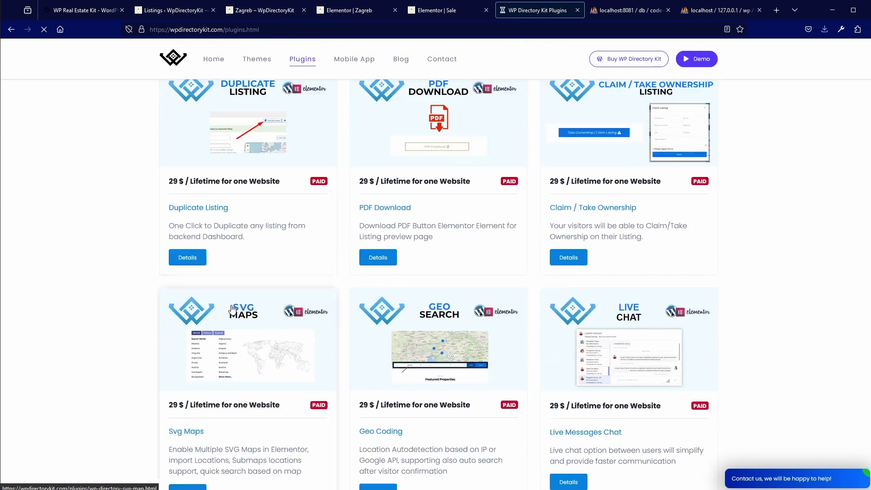
Open the SVG Maps add-on page and review its supported SVG maps
{"action": "left_click", "coordinate": [225, 327]}
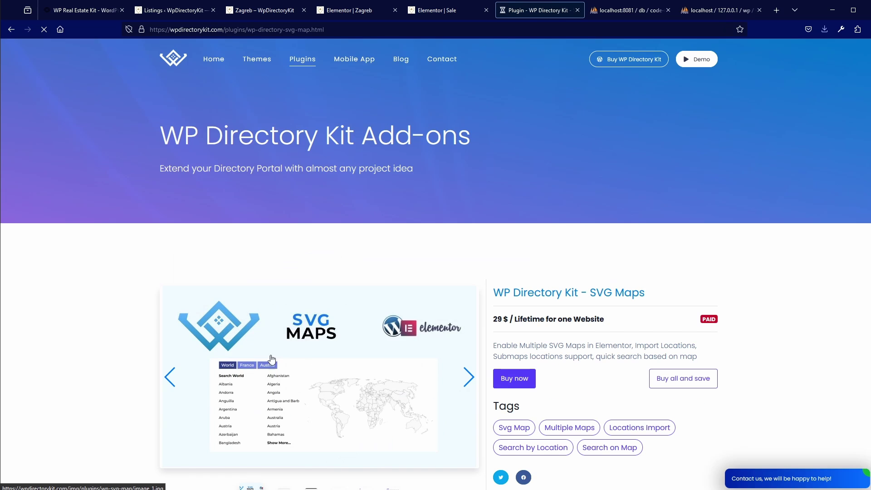
{"action": "scroll", "coordinate": [286, 357], "scroll_direction": "down", "scroll_amount": 3}
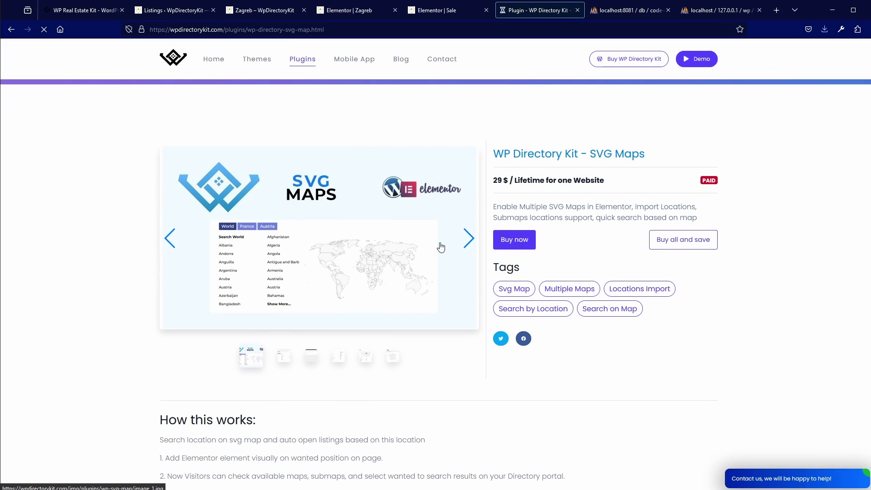
{"action": "scroll", "coordinate": [309, 321], "scroll_direction": "down", "scroll_amount": 3}
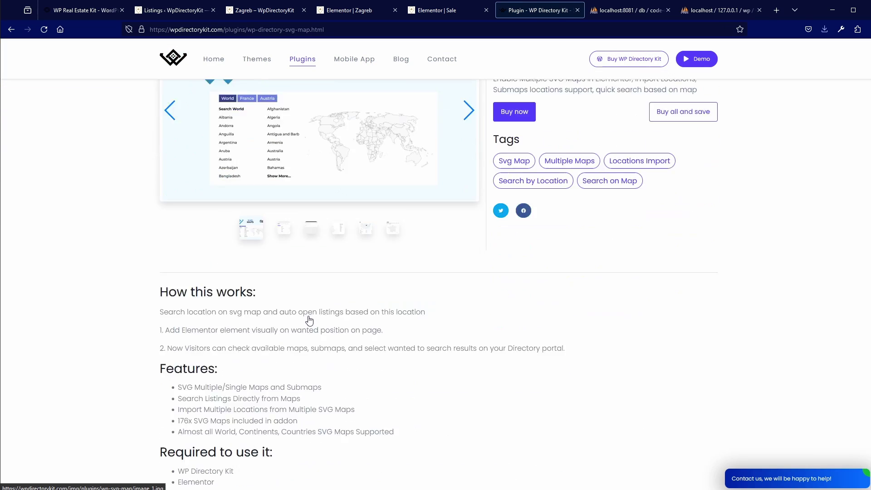
{"action": "scroll", "coordinate": [309, 321], "scroll_direction": "down", "scroll_amount": 6}
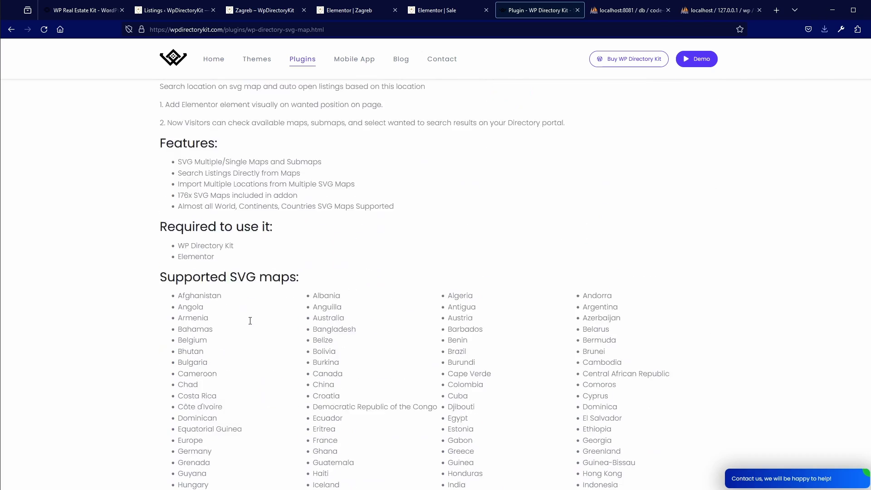
{"action": "scroll", "coordinate": [250, 321], "scroll_direction": "down", "scroll_amount": 3}
{"action": "scroll", "coordinate": [330, 352], "scroll_direction": "down", "scroll_amount": 6}
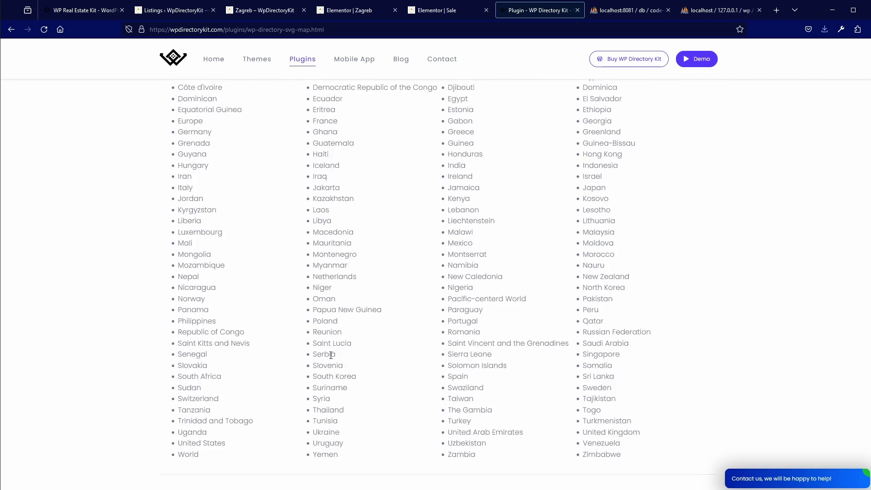
{"action": "scroll", "coordinate": [329, 353], "scroll_direction": "up", "scroll_amount": 5}
{"action": "scroll", "coordinate": [329, 353], "scroll_direction": "up", "scroll_amount": 4}
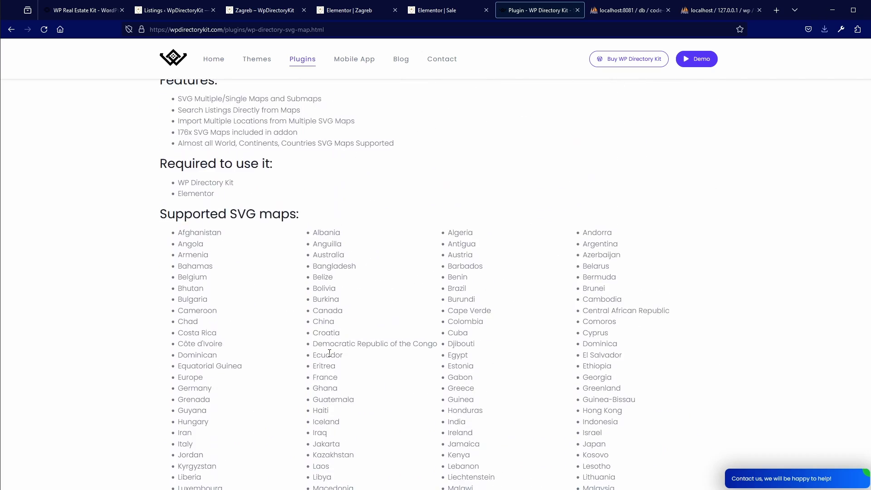